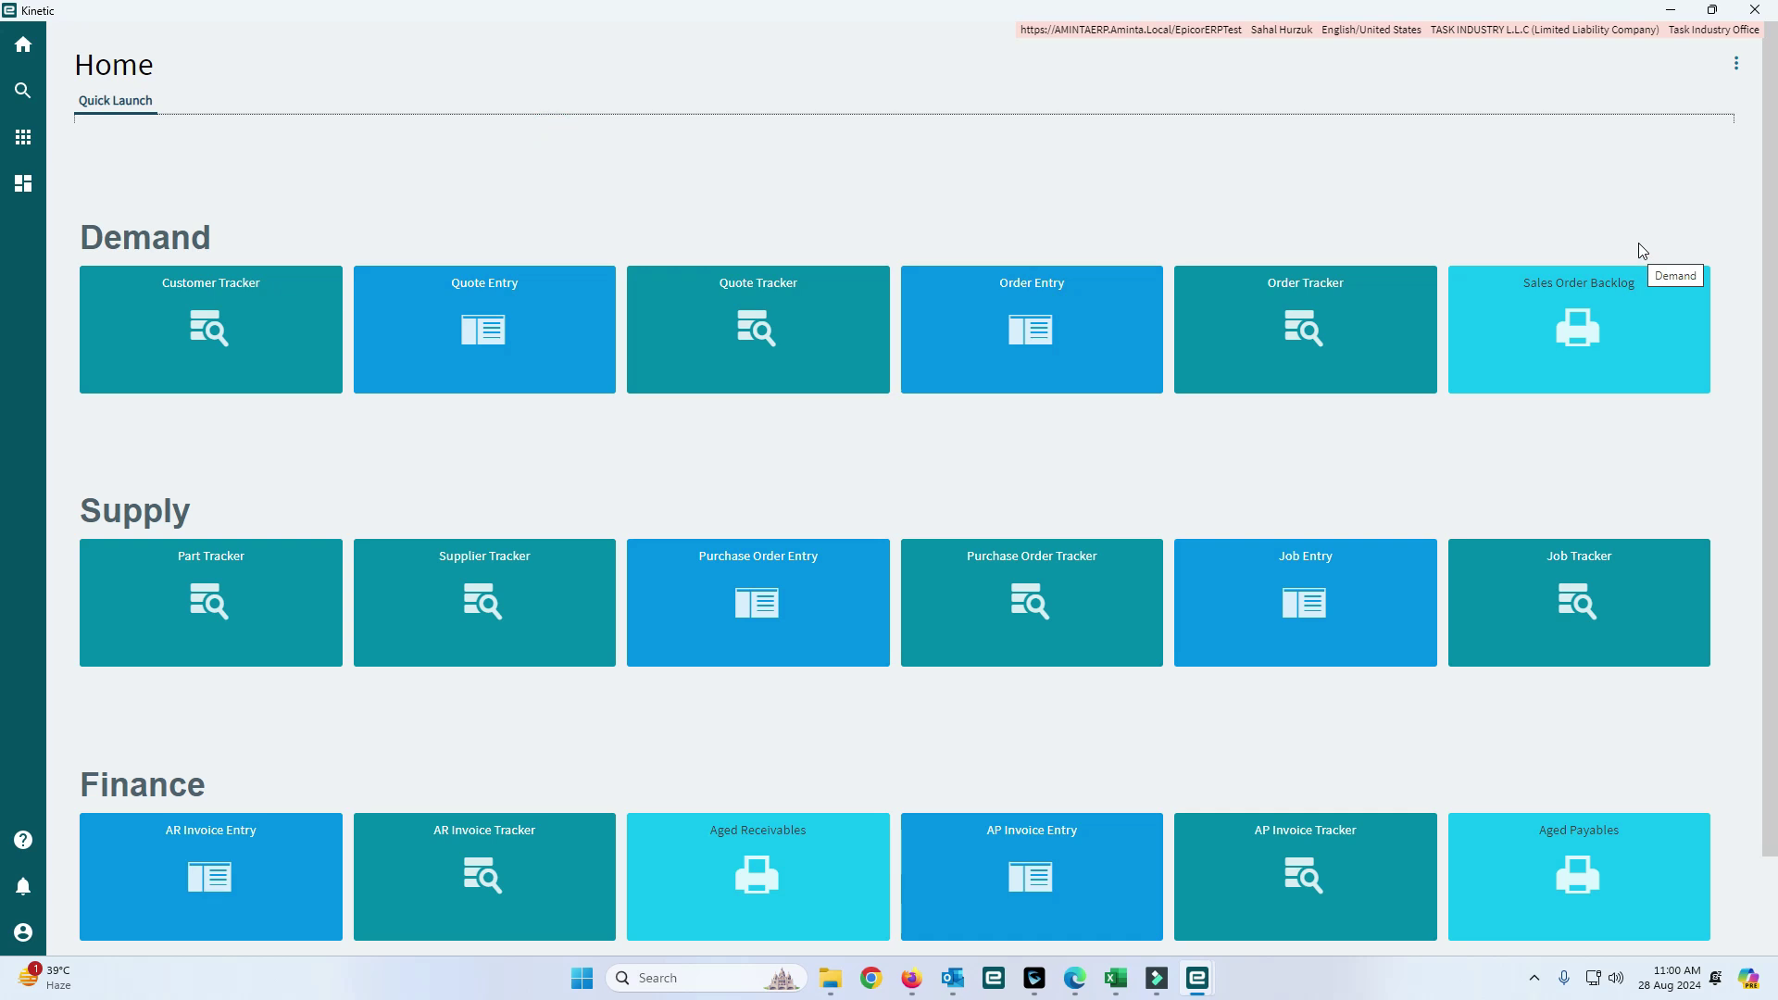
- Search the main menu for 'application' and open Application Studio
left_click(23, 137)
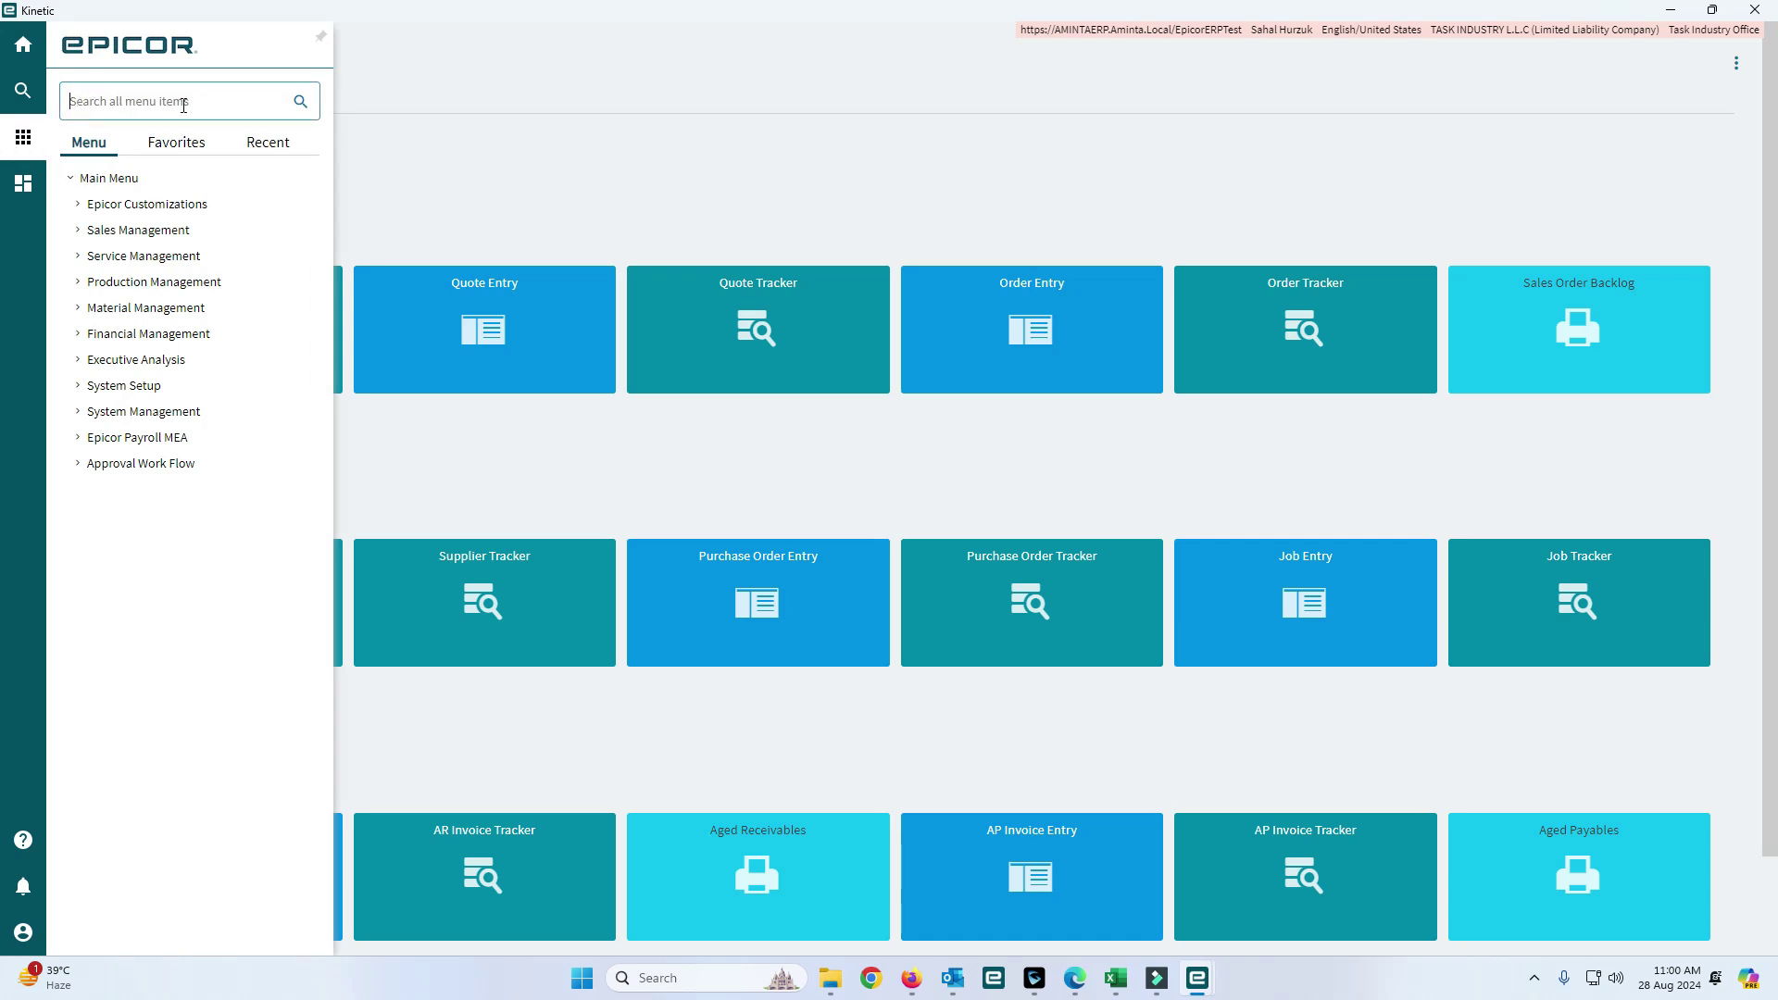
type("applica")
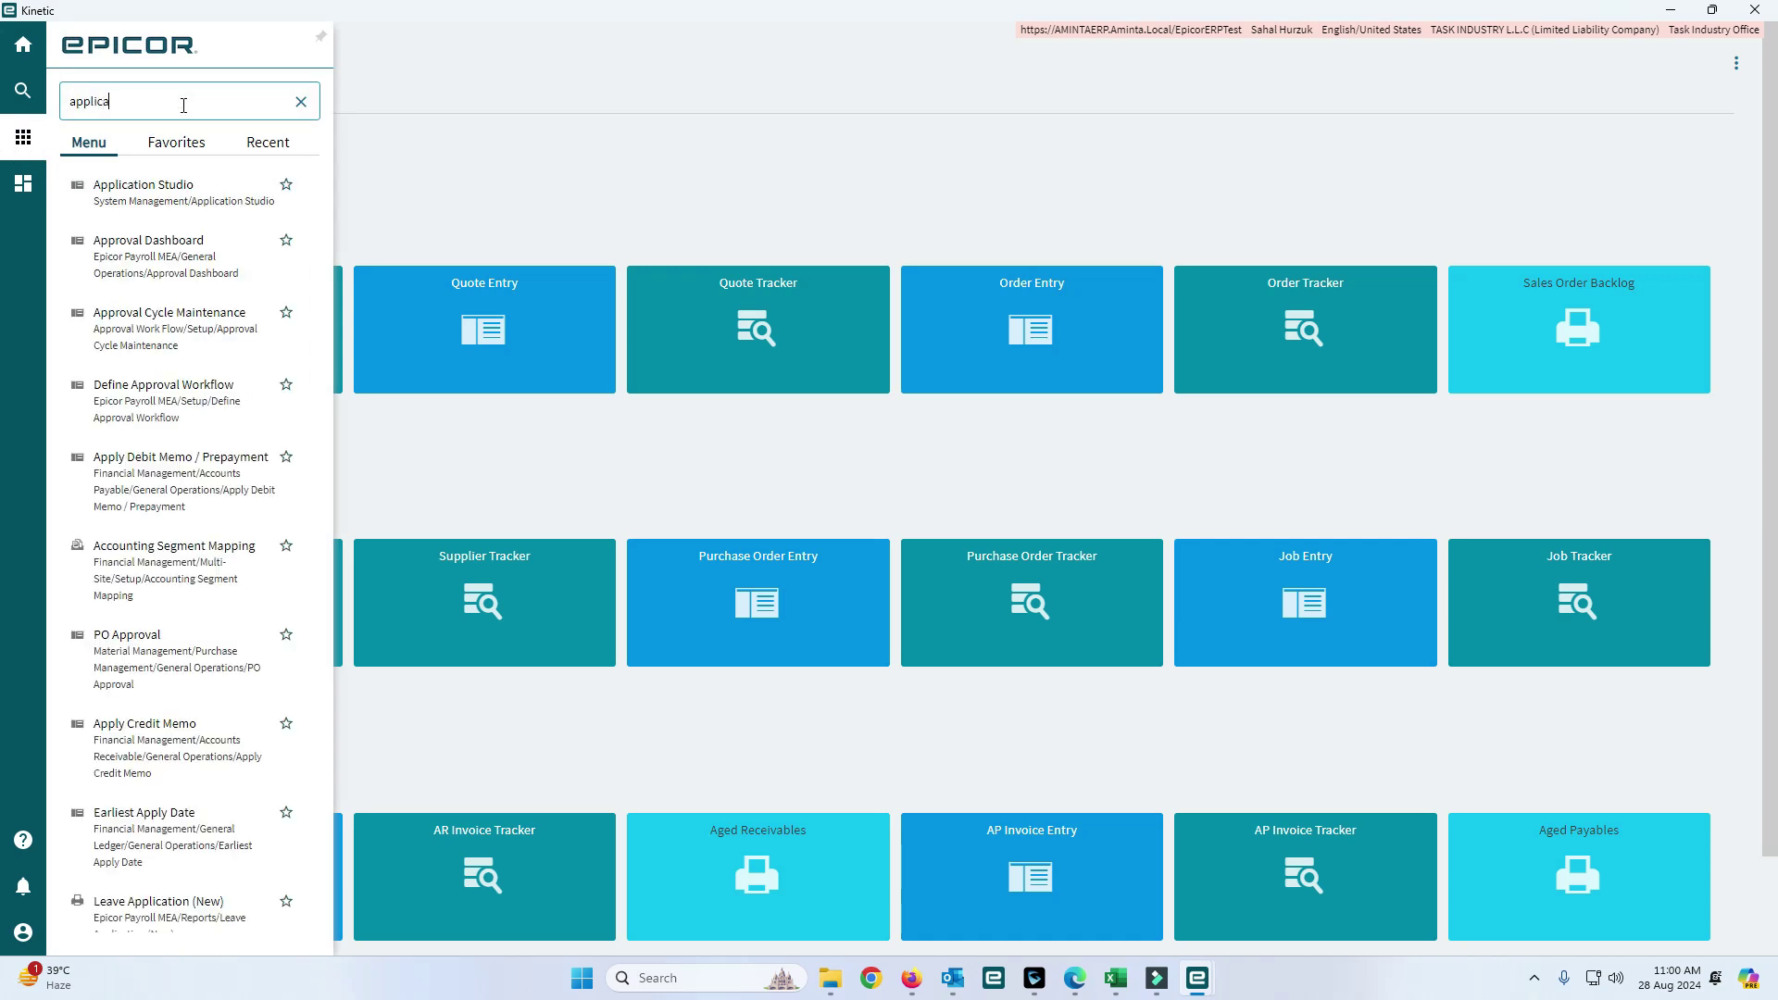
type("tion s")
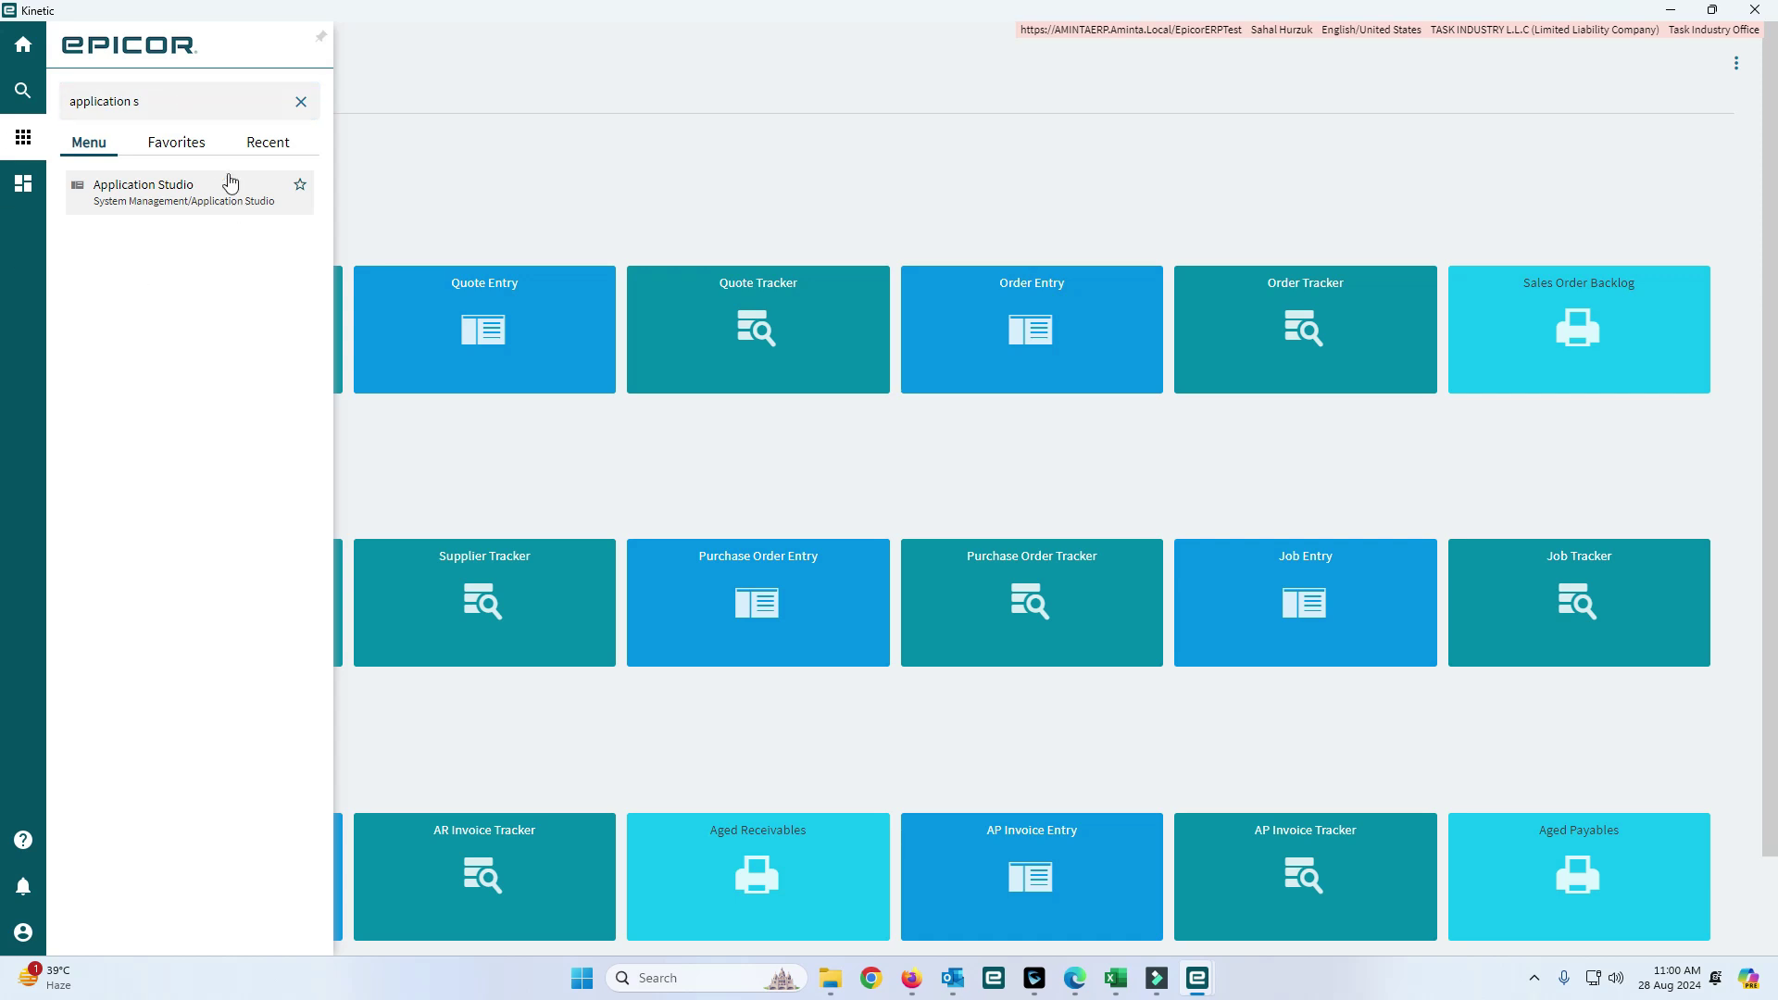
left_click(167, 192)
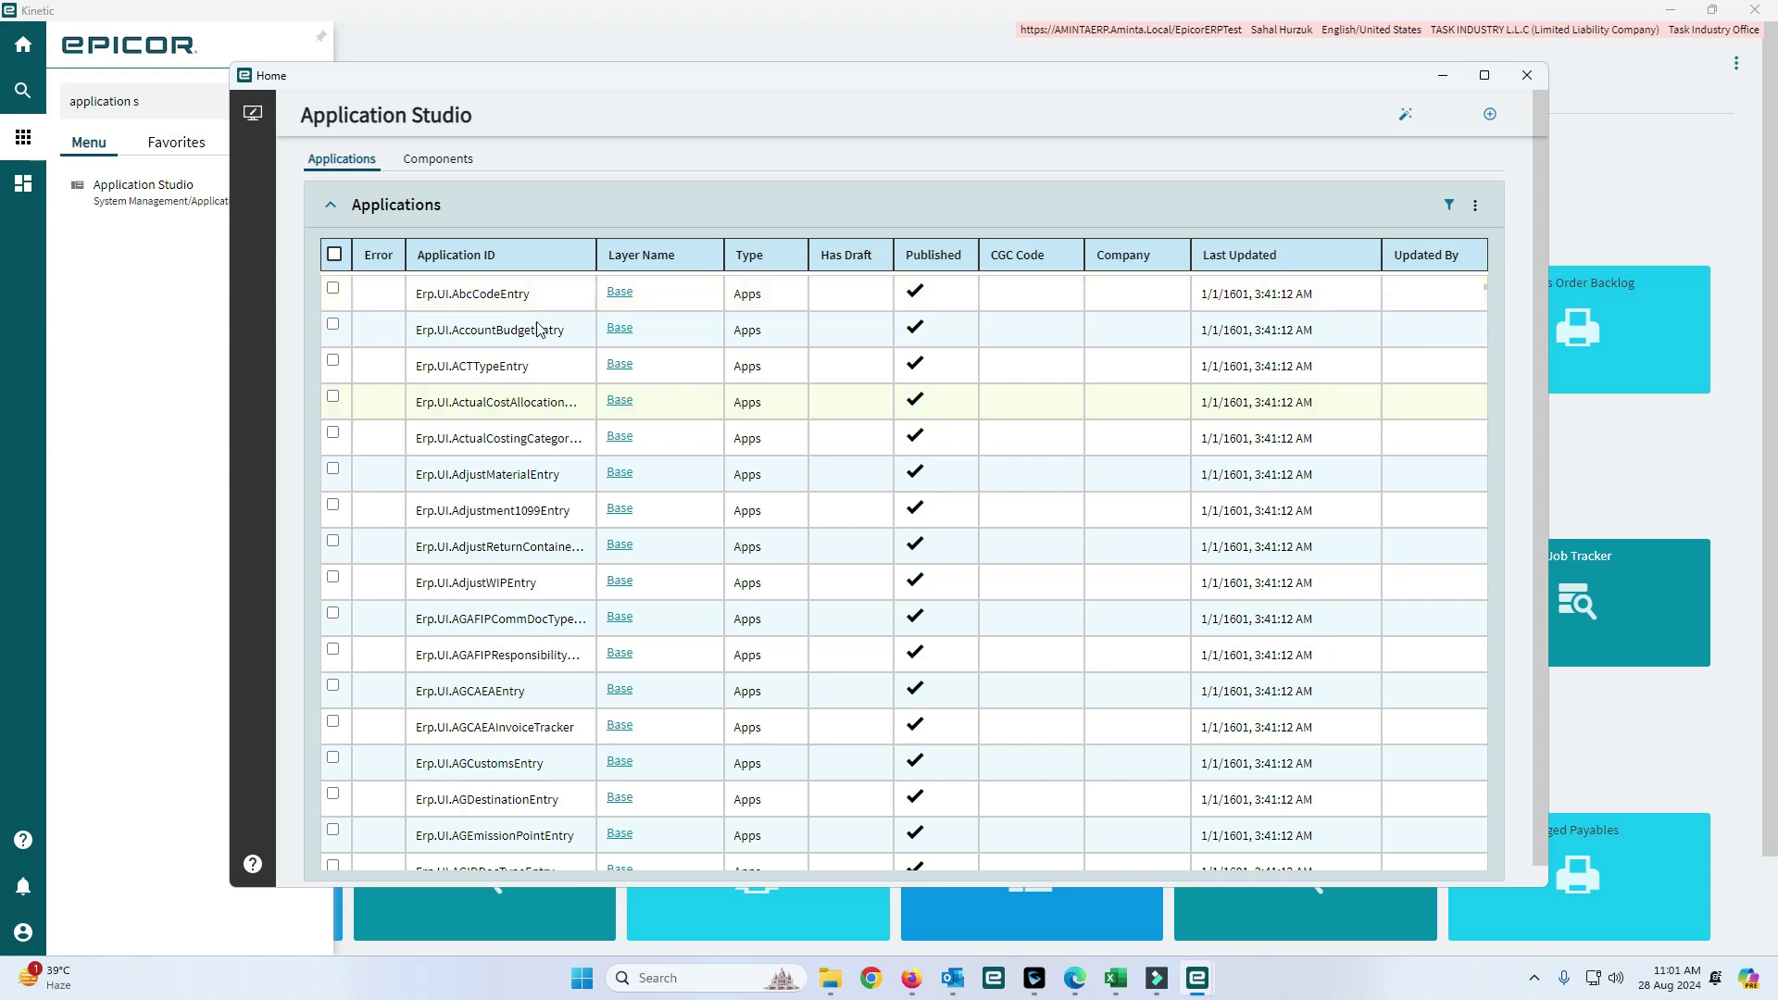
- Open the first application's Base layer in the designer, then close the designer and Application Studio
scroll(655, 500, "down", 15)
scroll(636, 571, "up", 10)
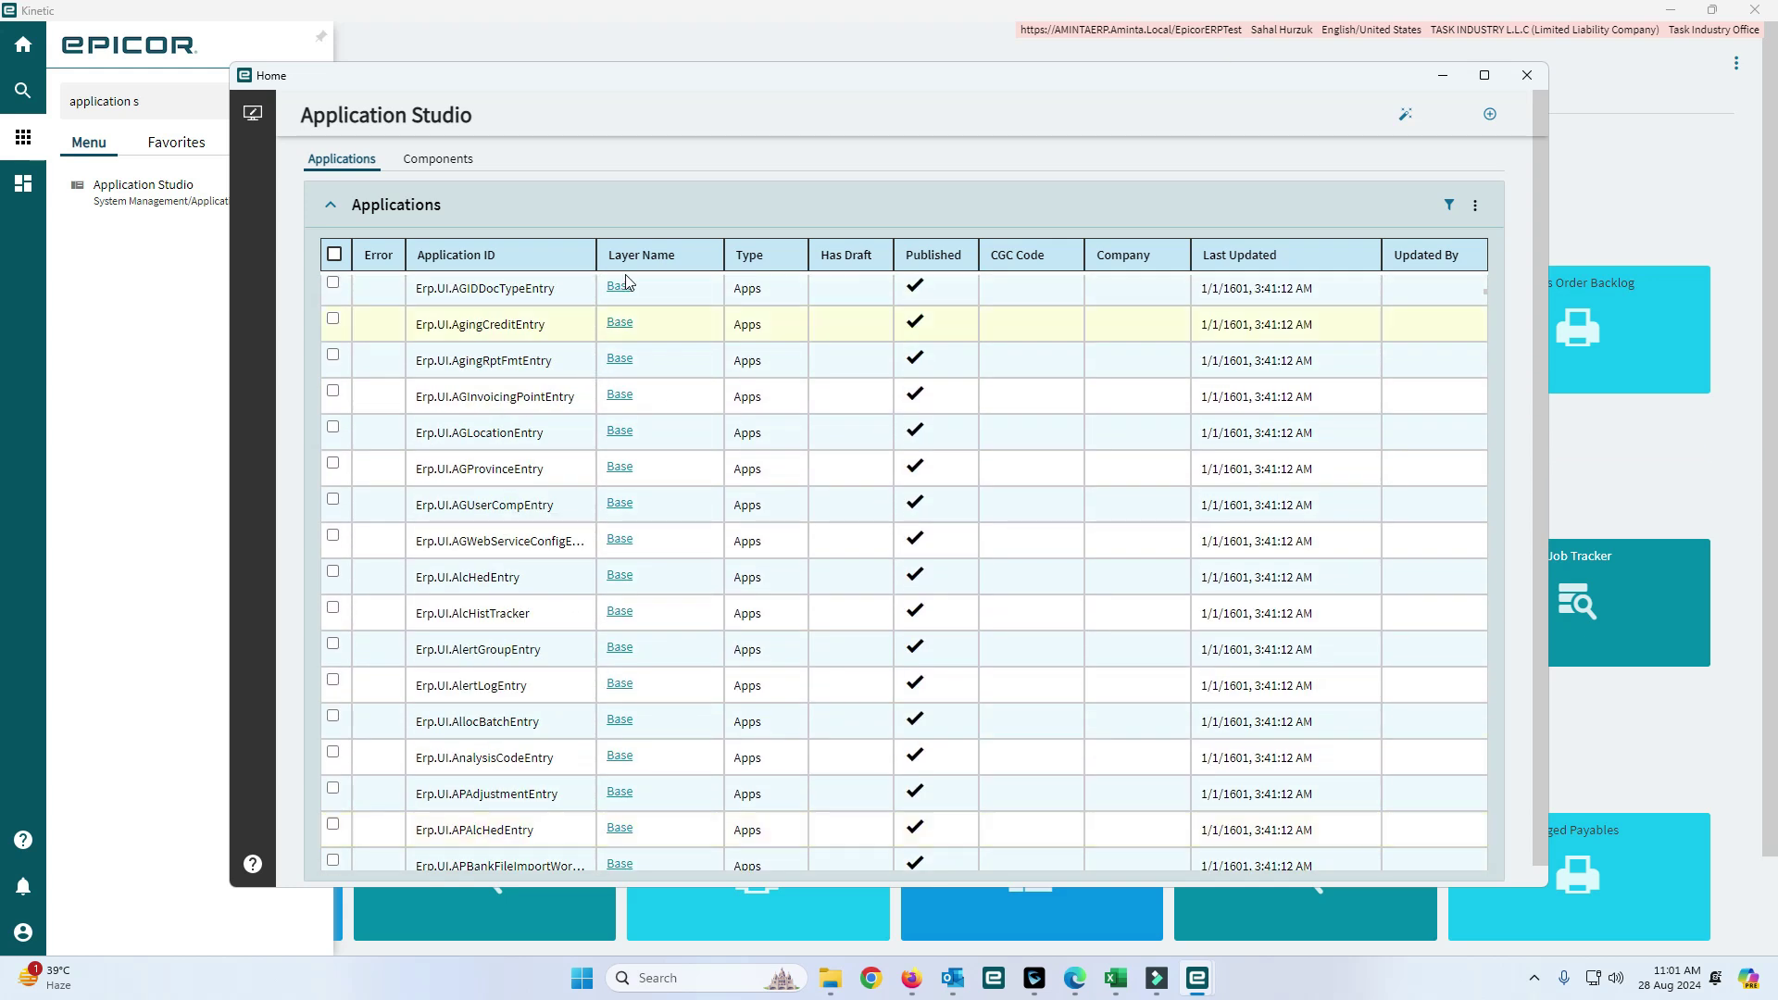
left_click(620, 288)
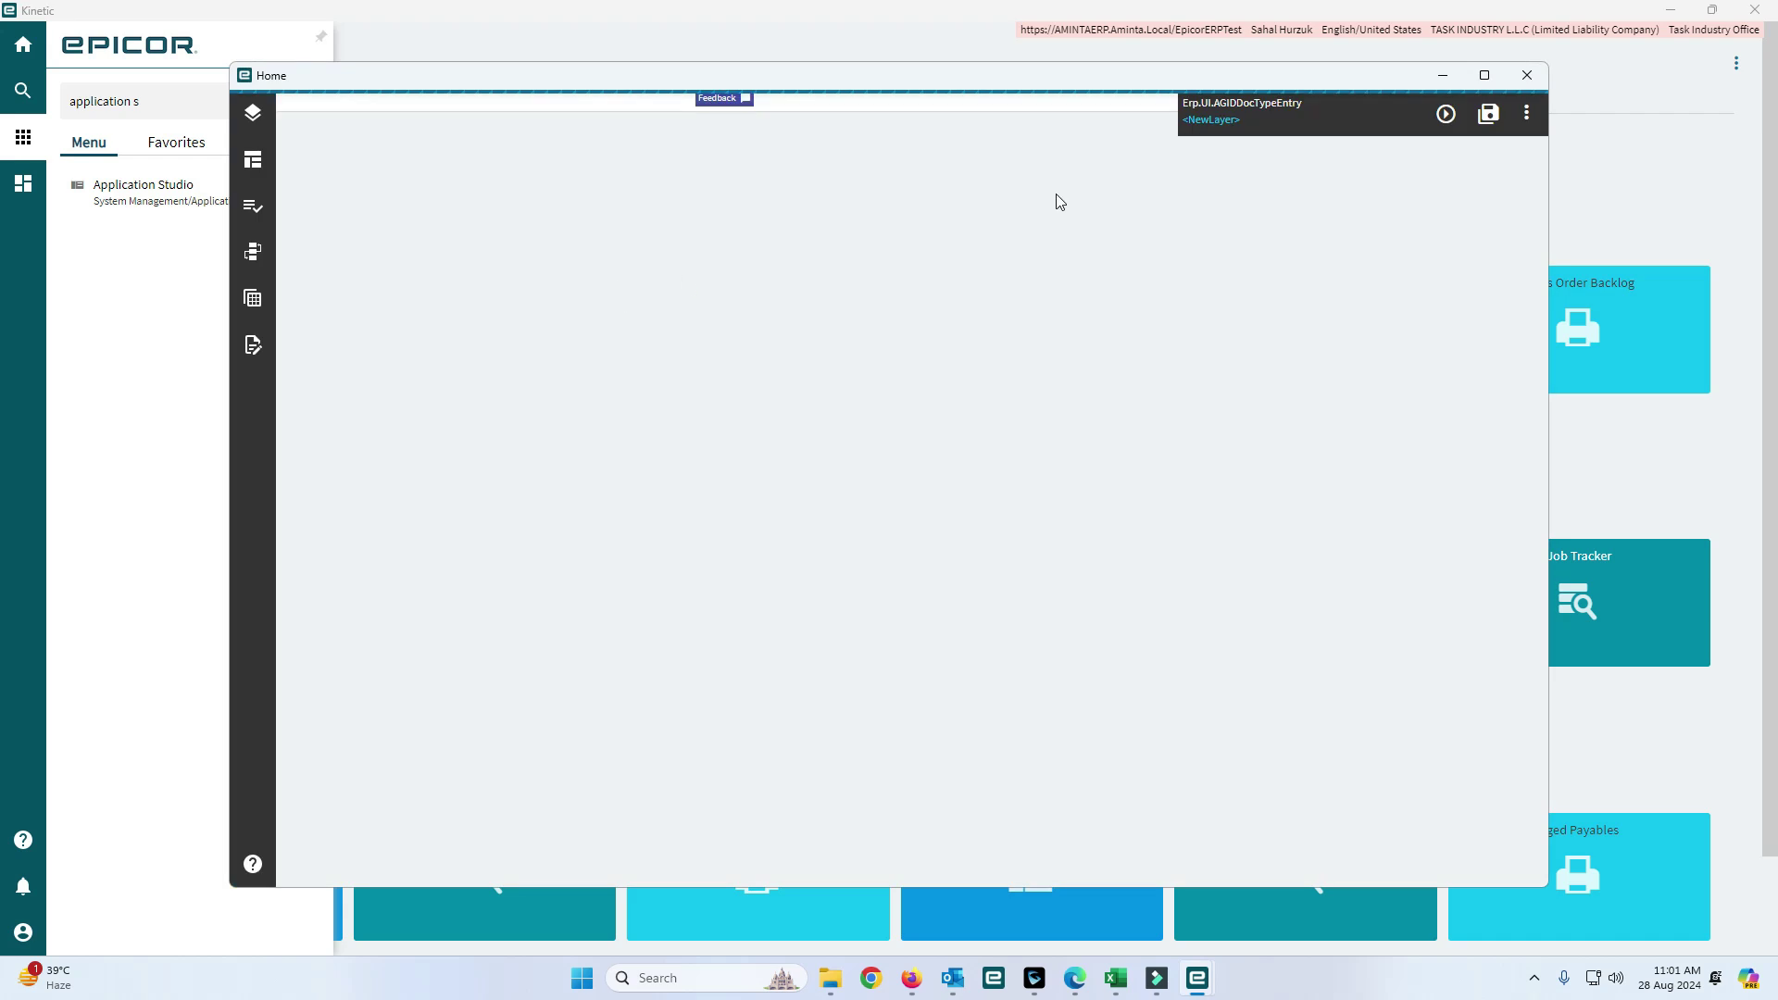
left_click(1534, 80)
left_click(1525, 81)
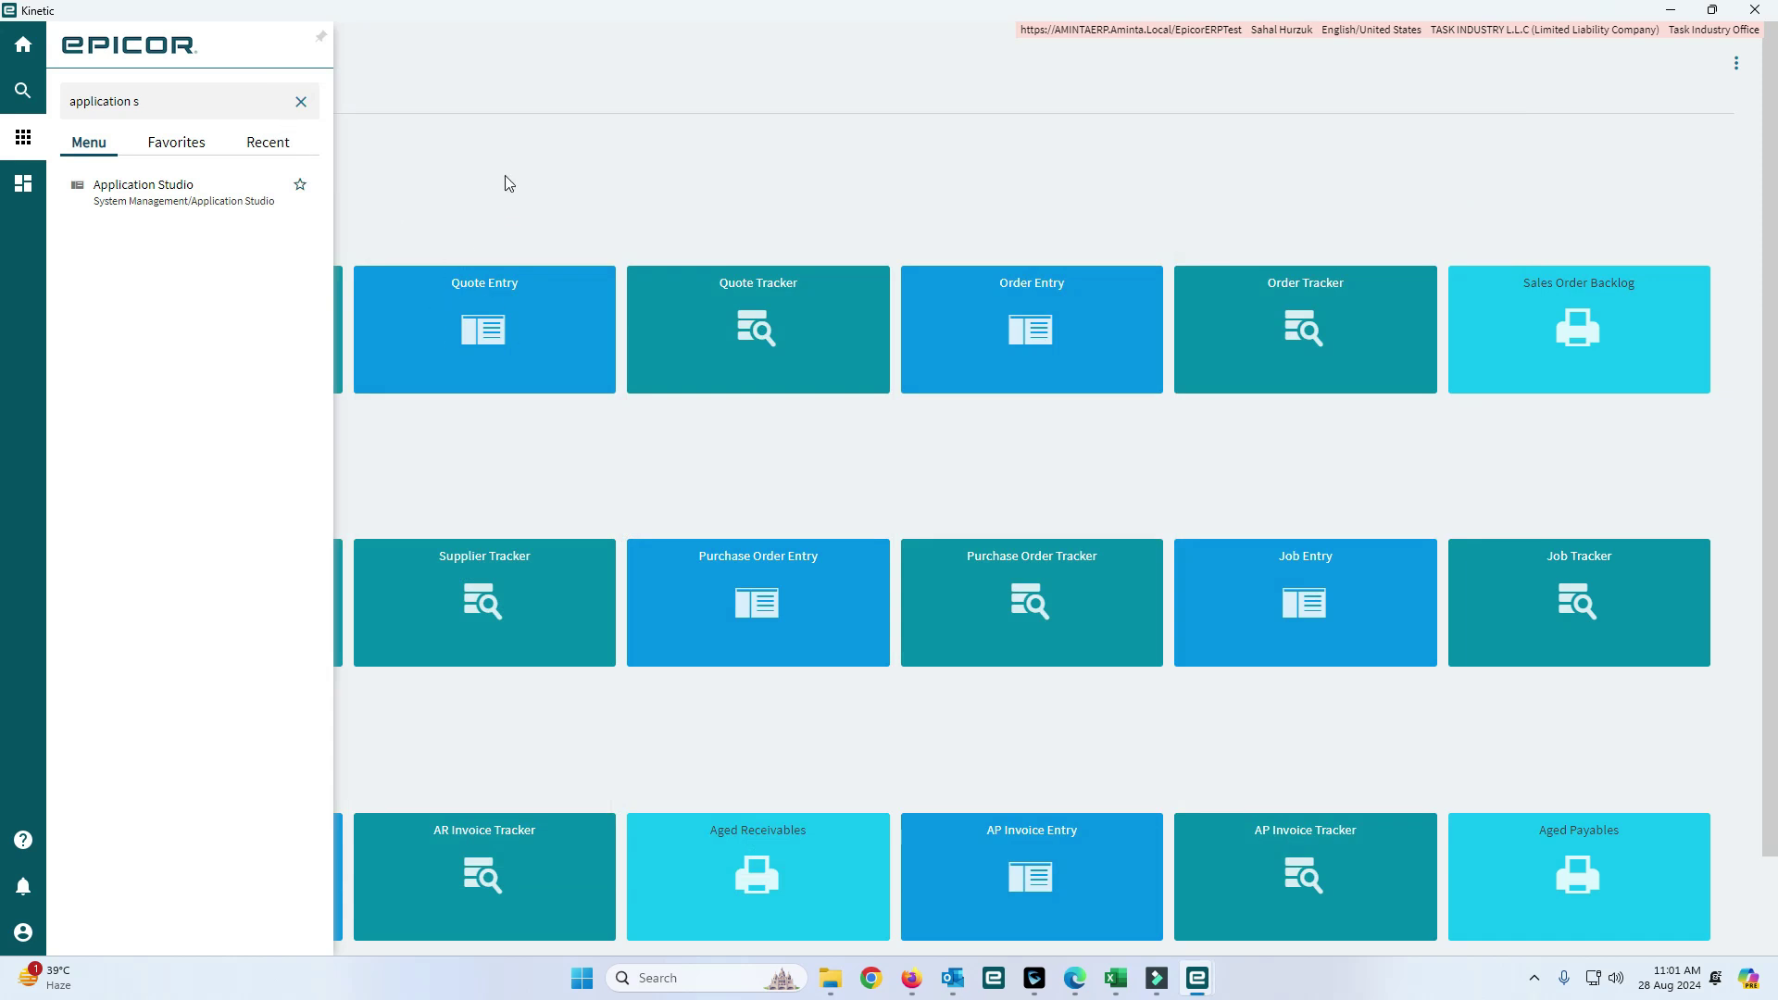
- Clear the menu search and open a new Opportunity/Quote Entry window
left_click(300, 101)
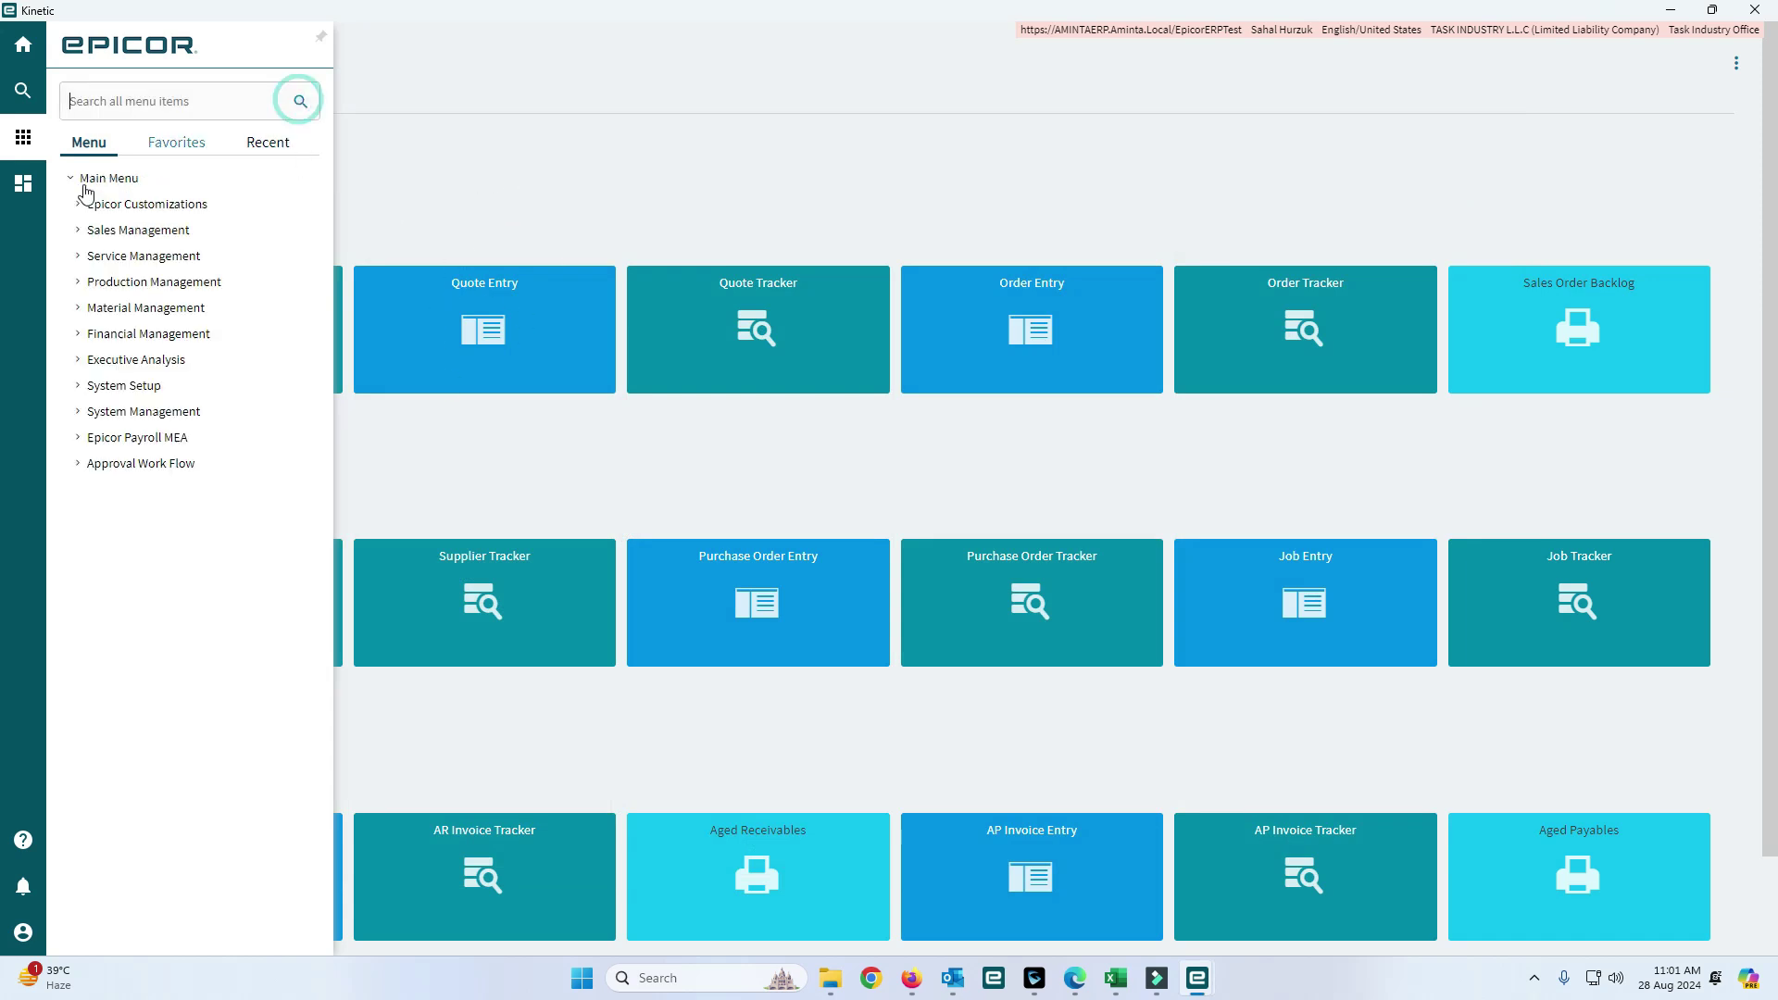
left_click(435, 326)
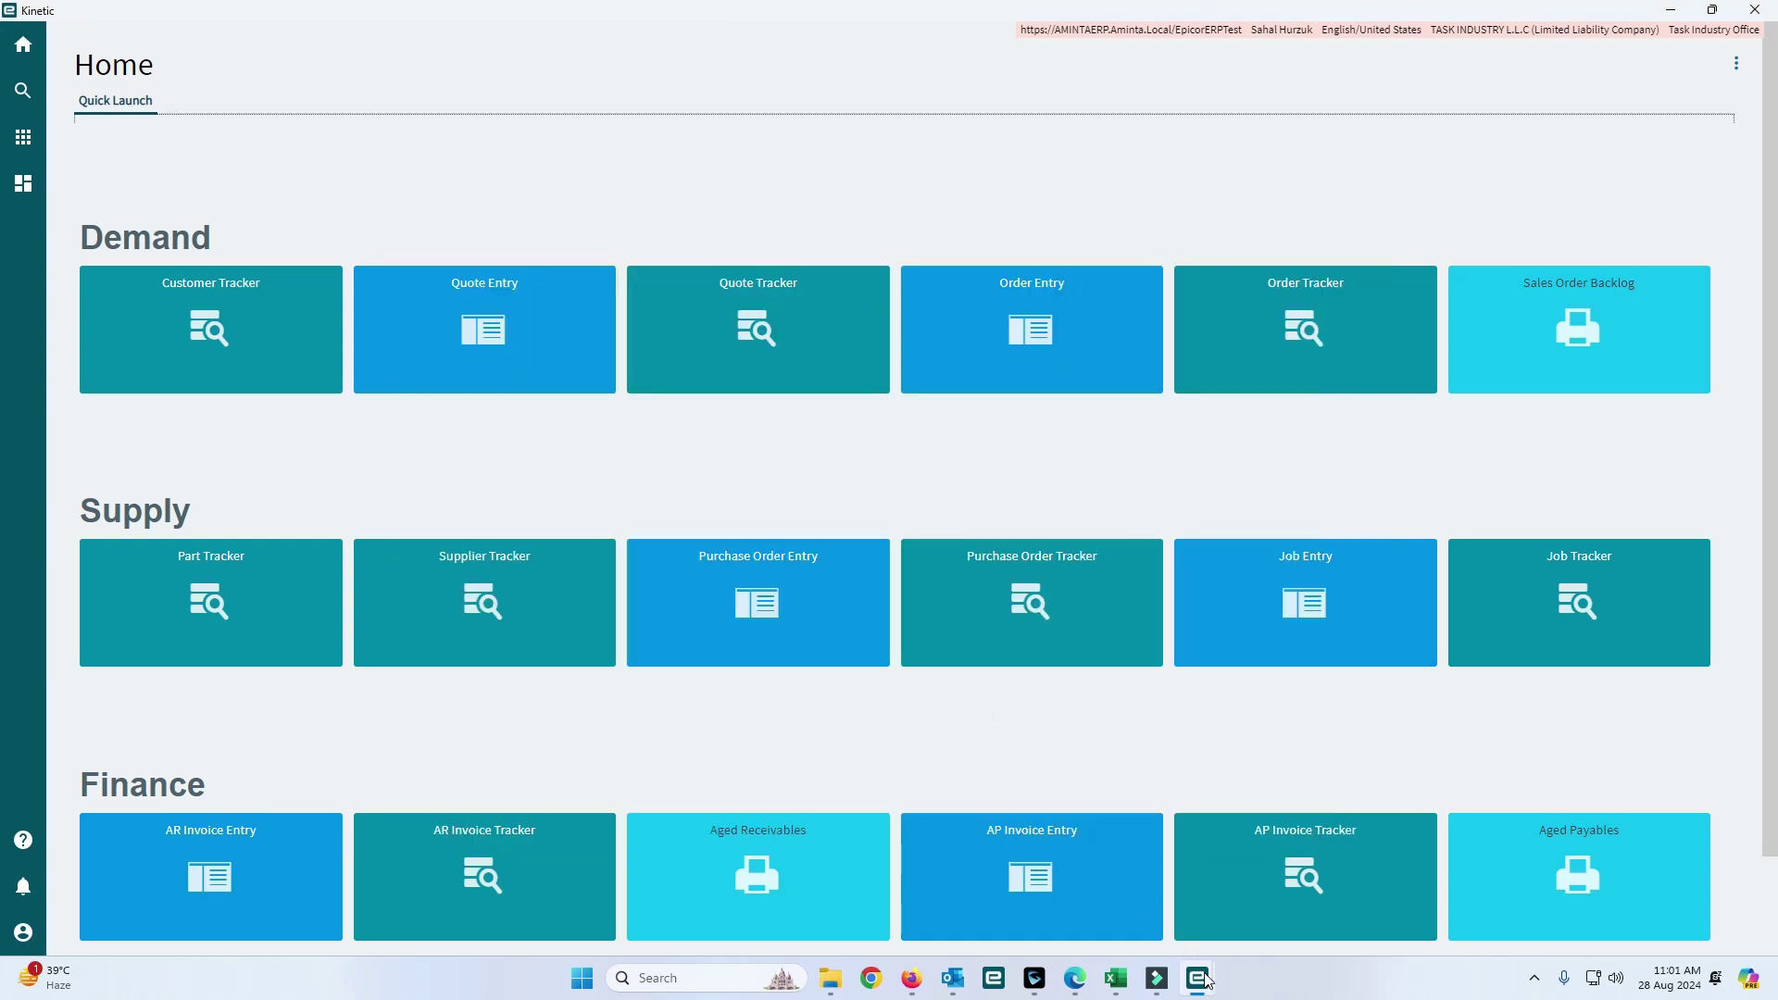
mouse_move(1202, 985)
left_click(1288, 866)
left_click(1010, 179)
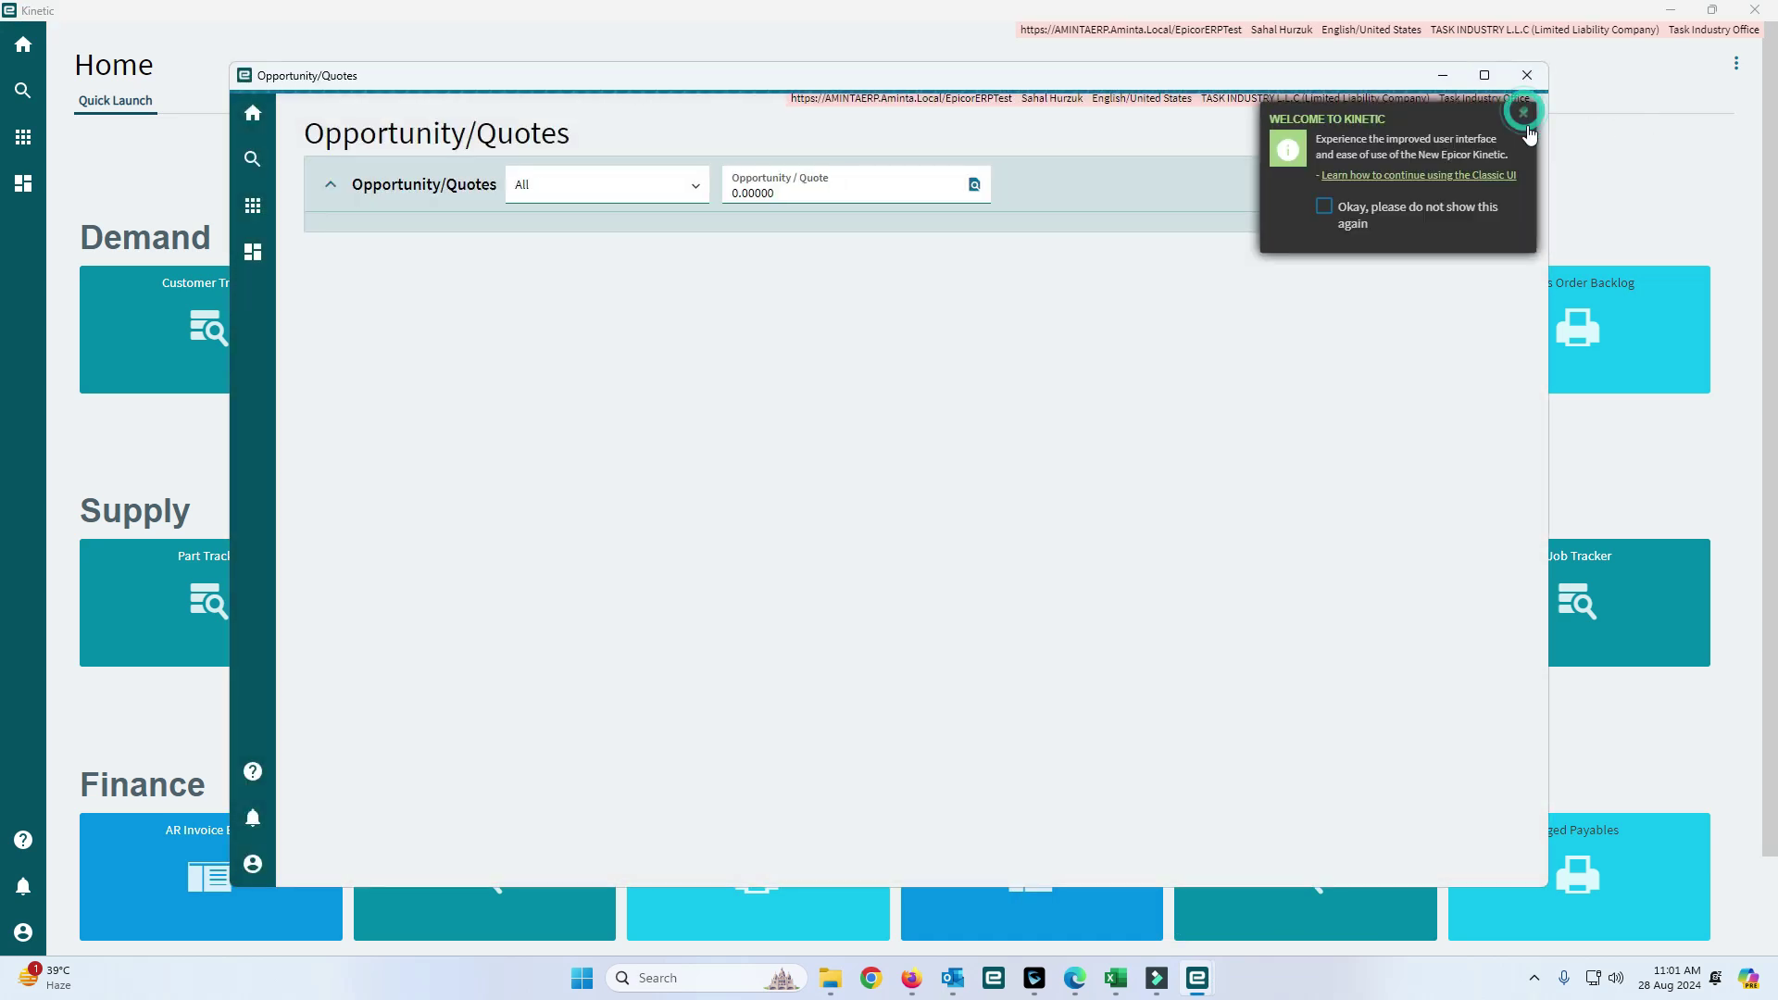
- Dismiss the Welcome to Kinetic message and launch Quote Entry in Application Studio from the overflow menu
left_click(1527, 128)
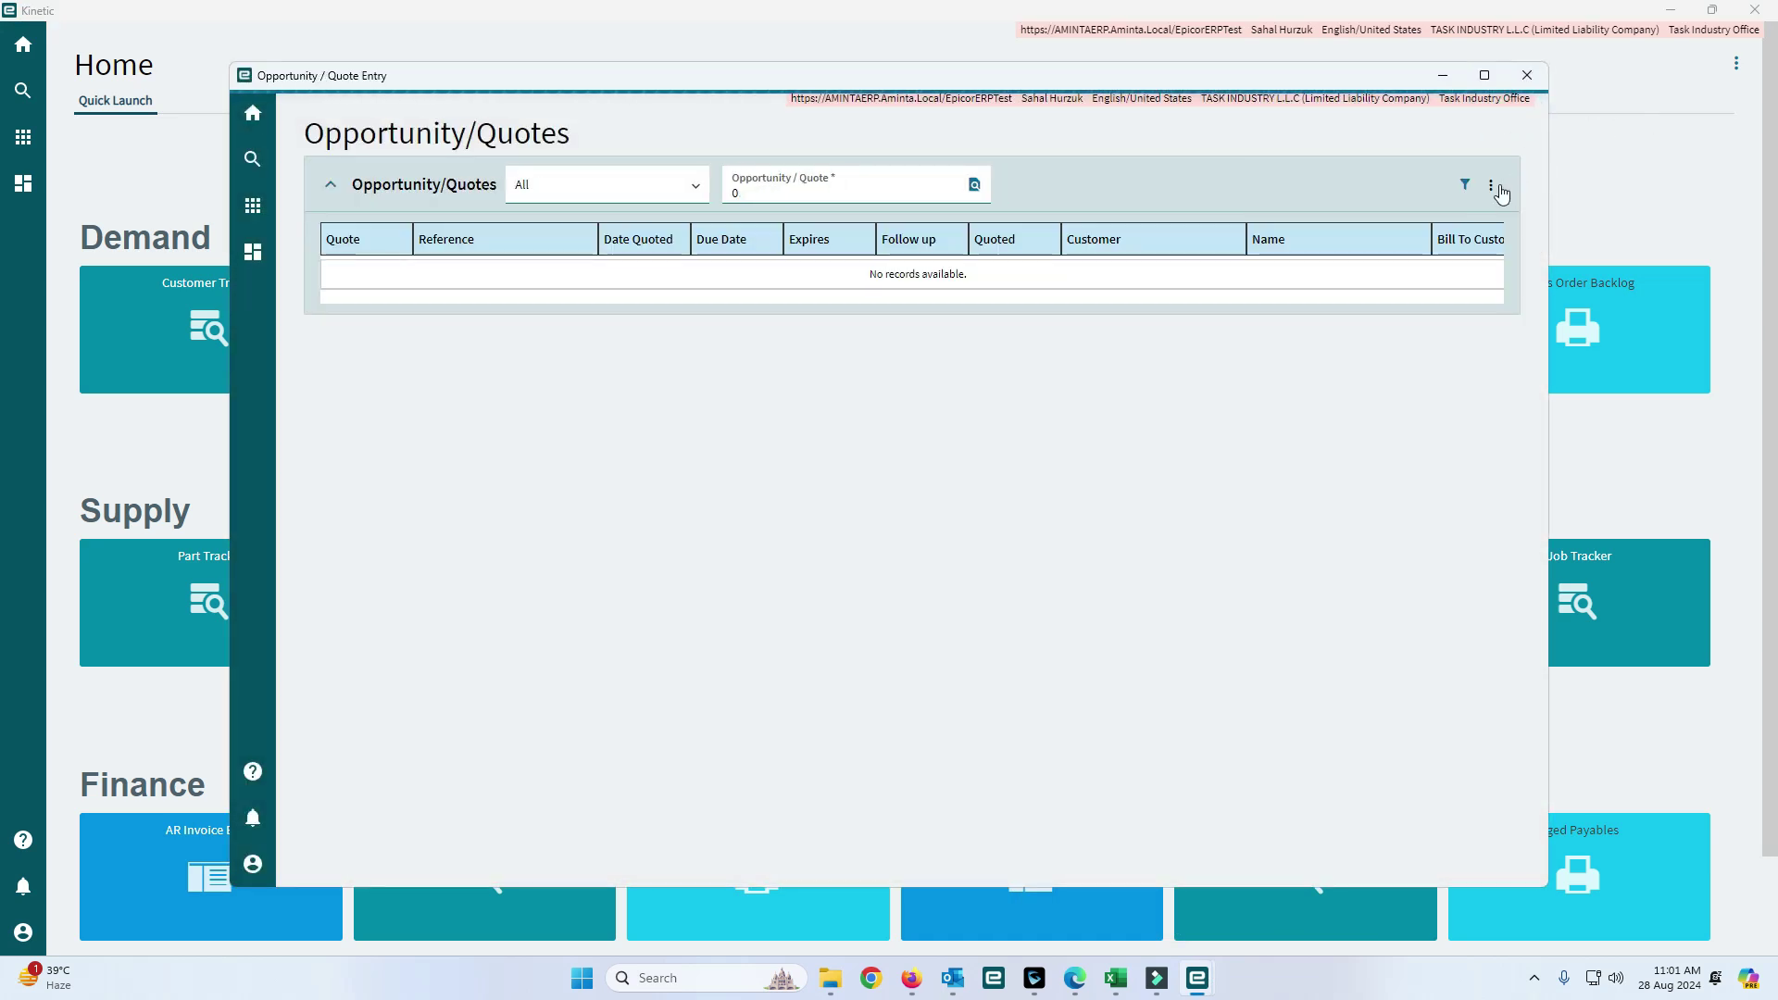
left_click(1512, 138)
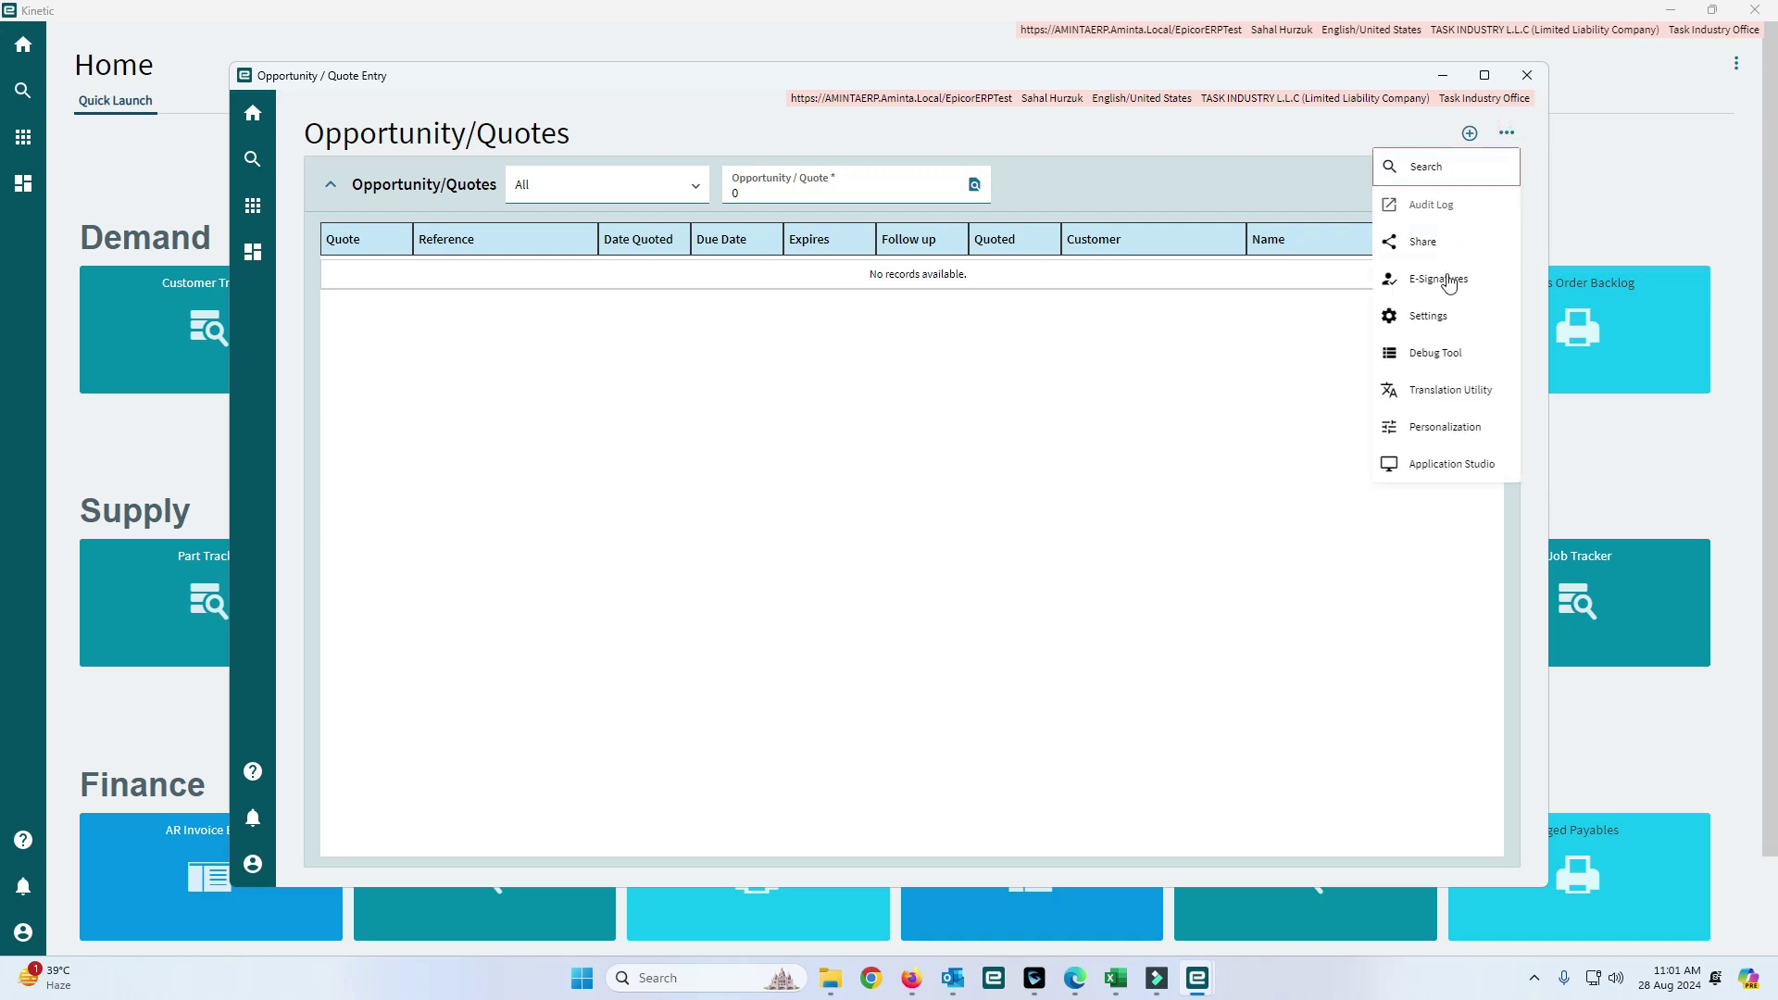
left_click(1436, 464)
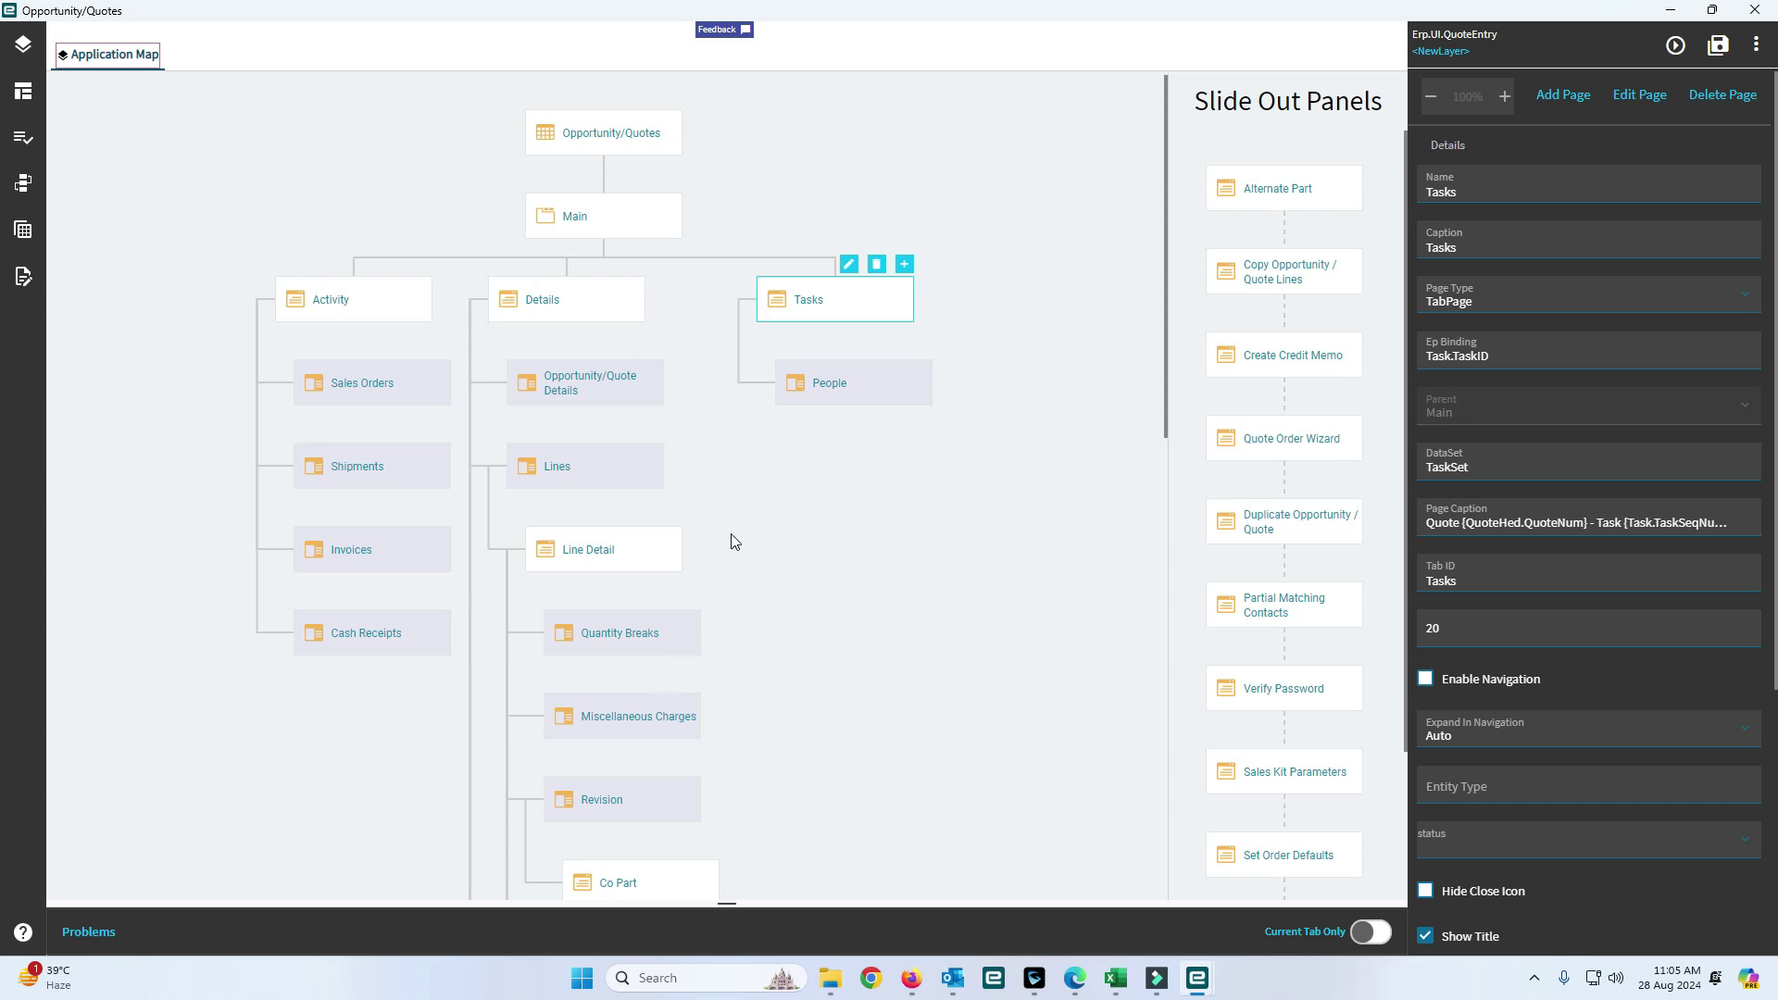
- Select the Details node in the Application Map to open the Opportunity/Quote Details layout
mouse_move(542, 308)
scroll(565, 308, "down", 1)
scroll(607, 476, "down", 3)
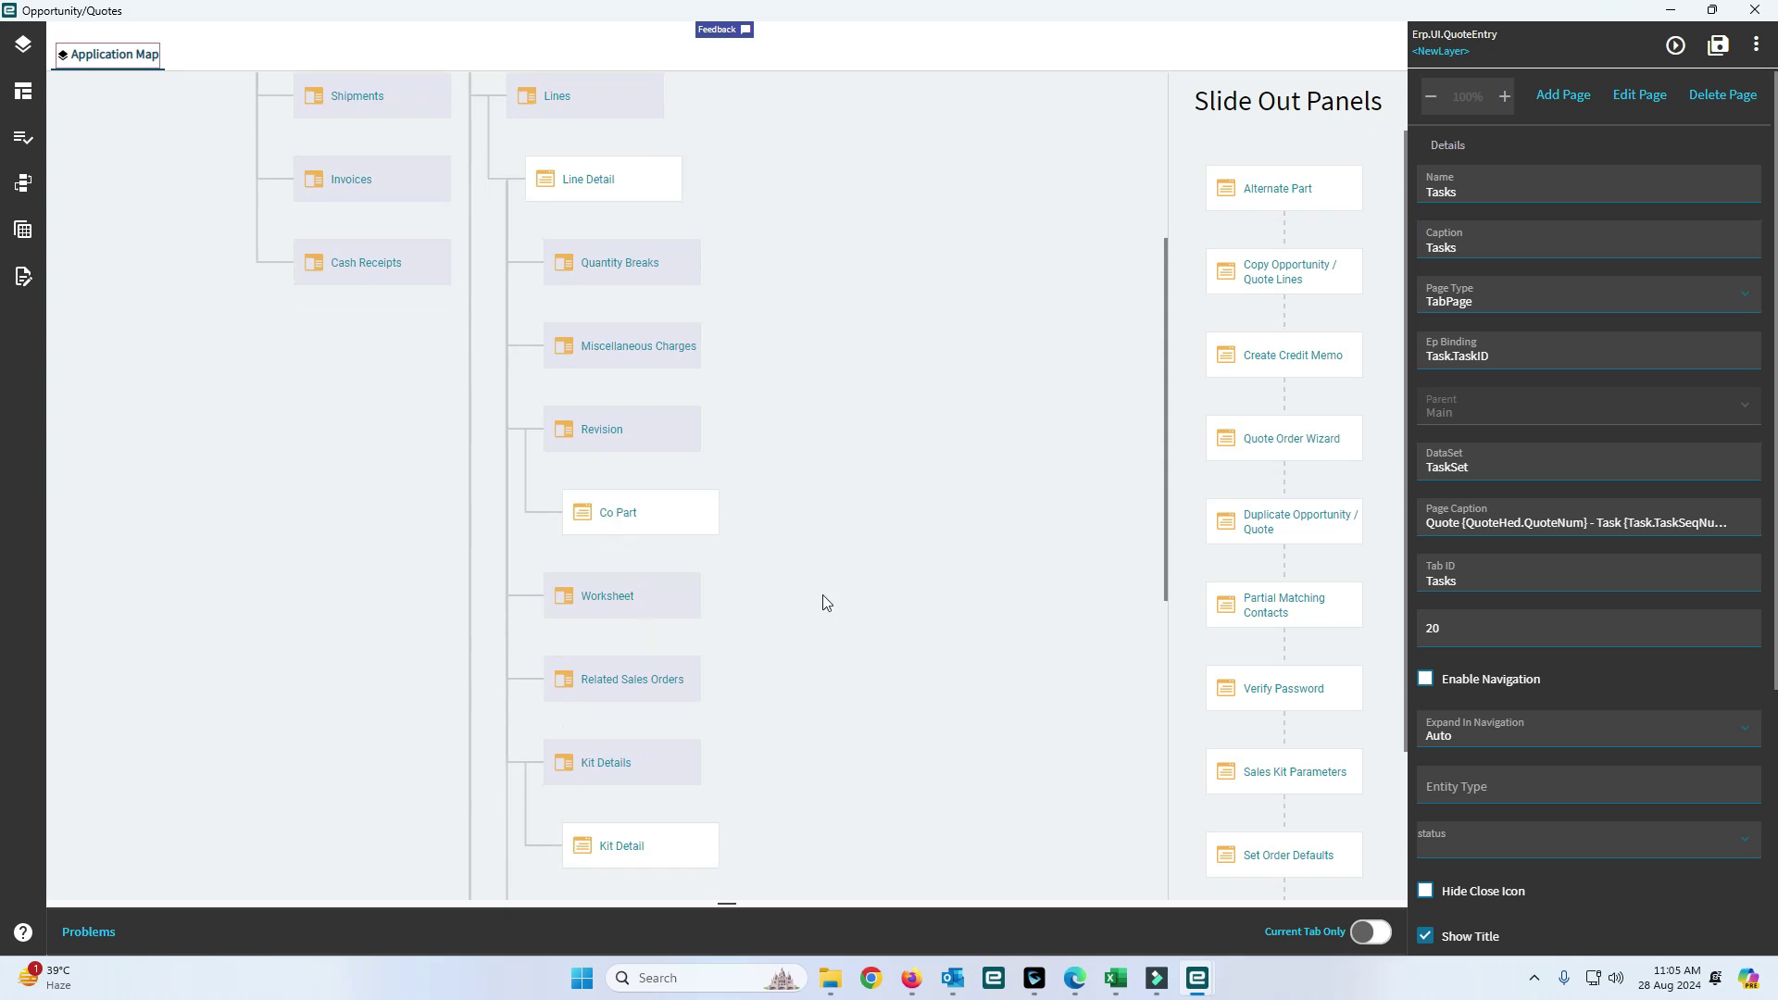
scroll(903, 547, "up", 4)
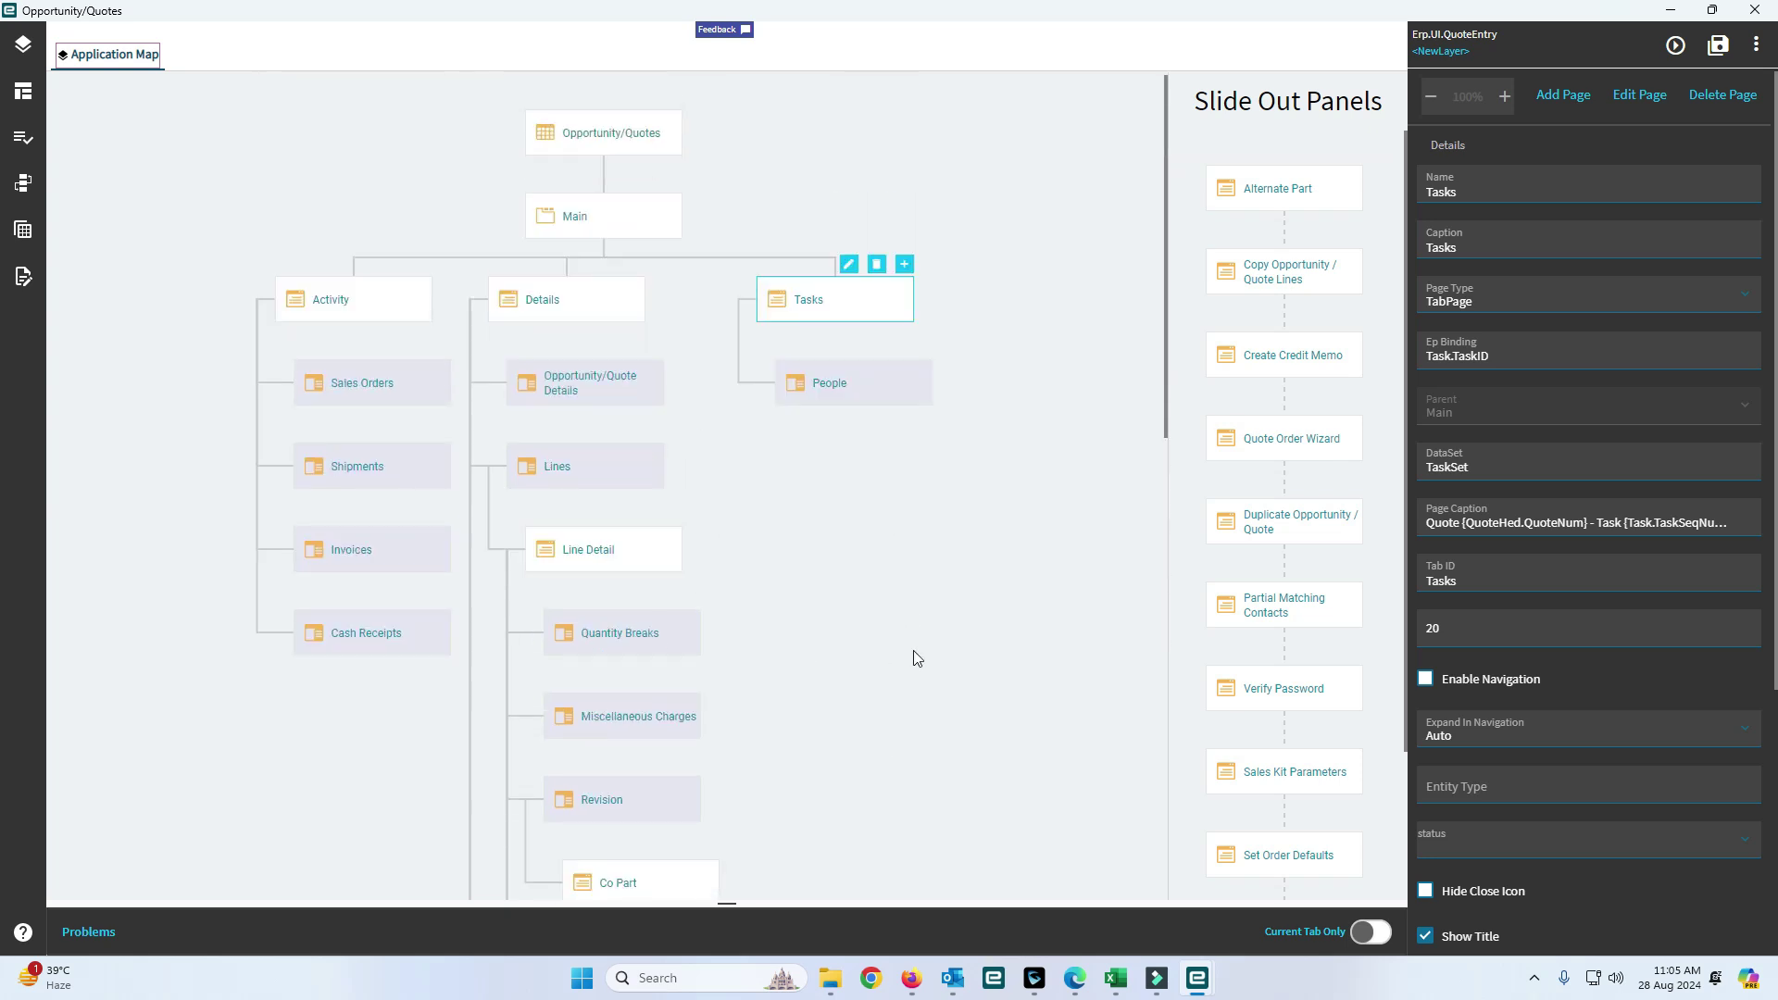
left_click(850, 573)
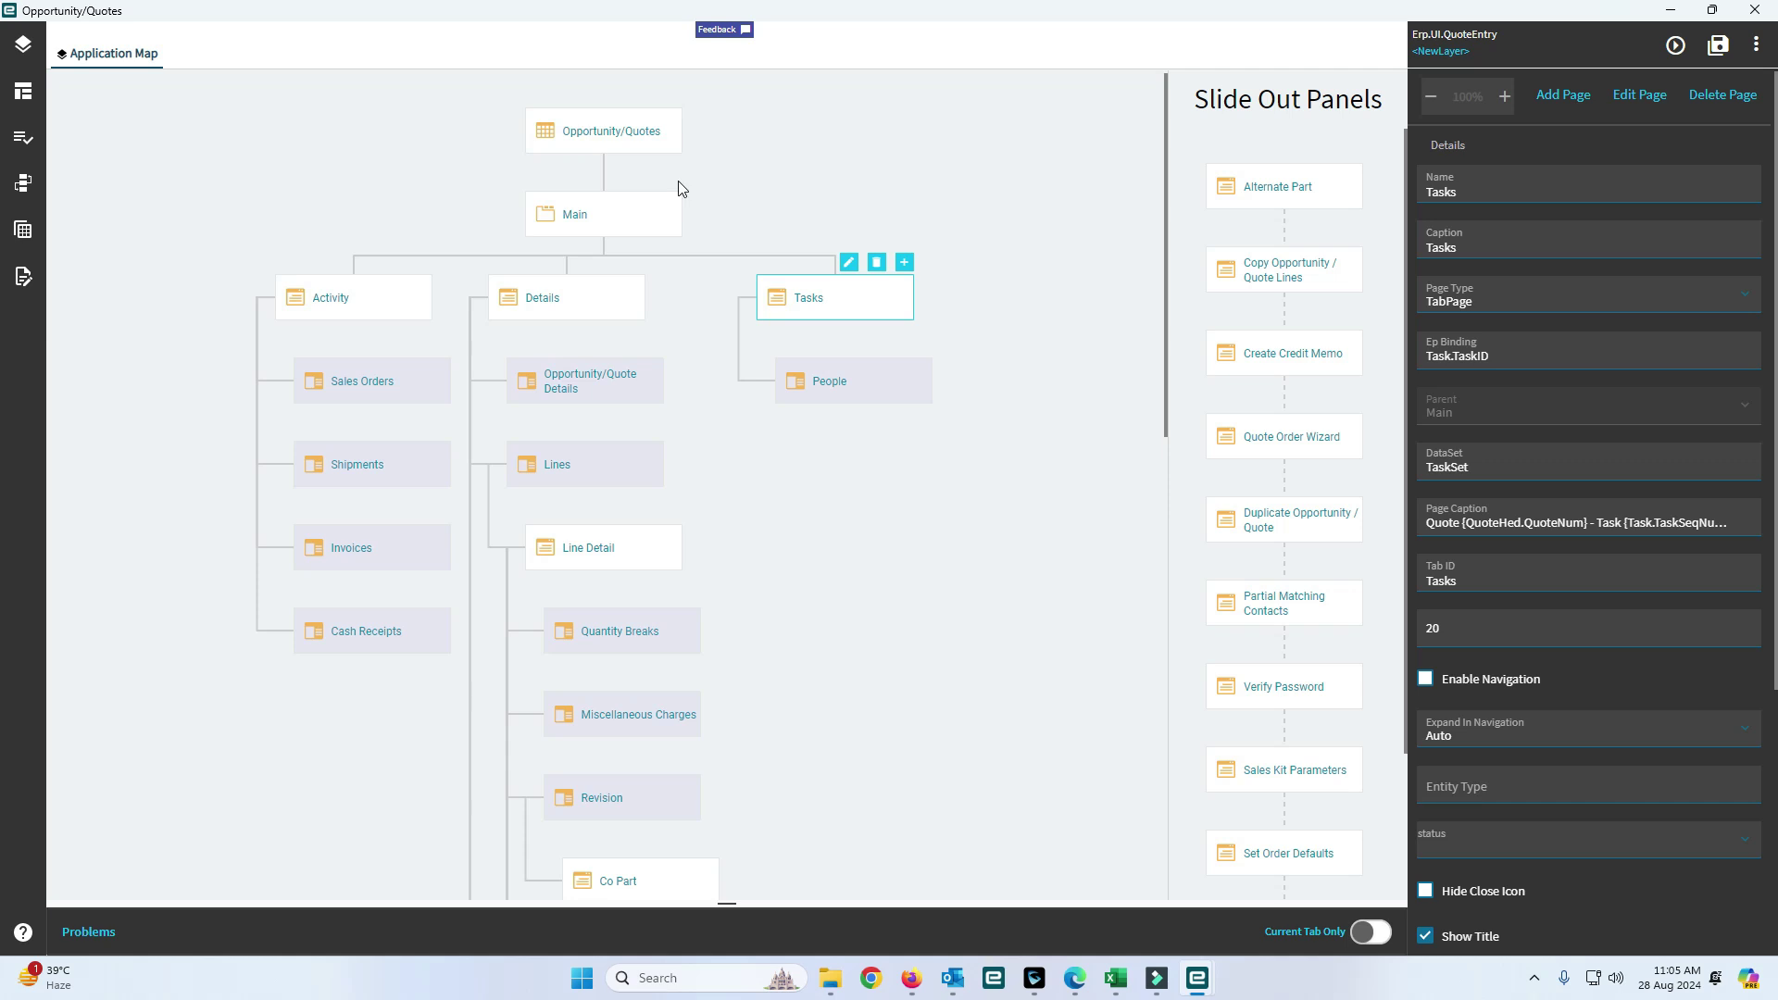
left_click(570, 294)
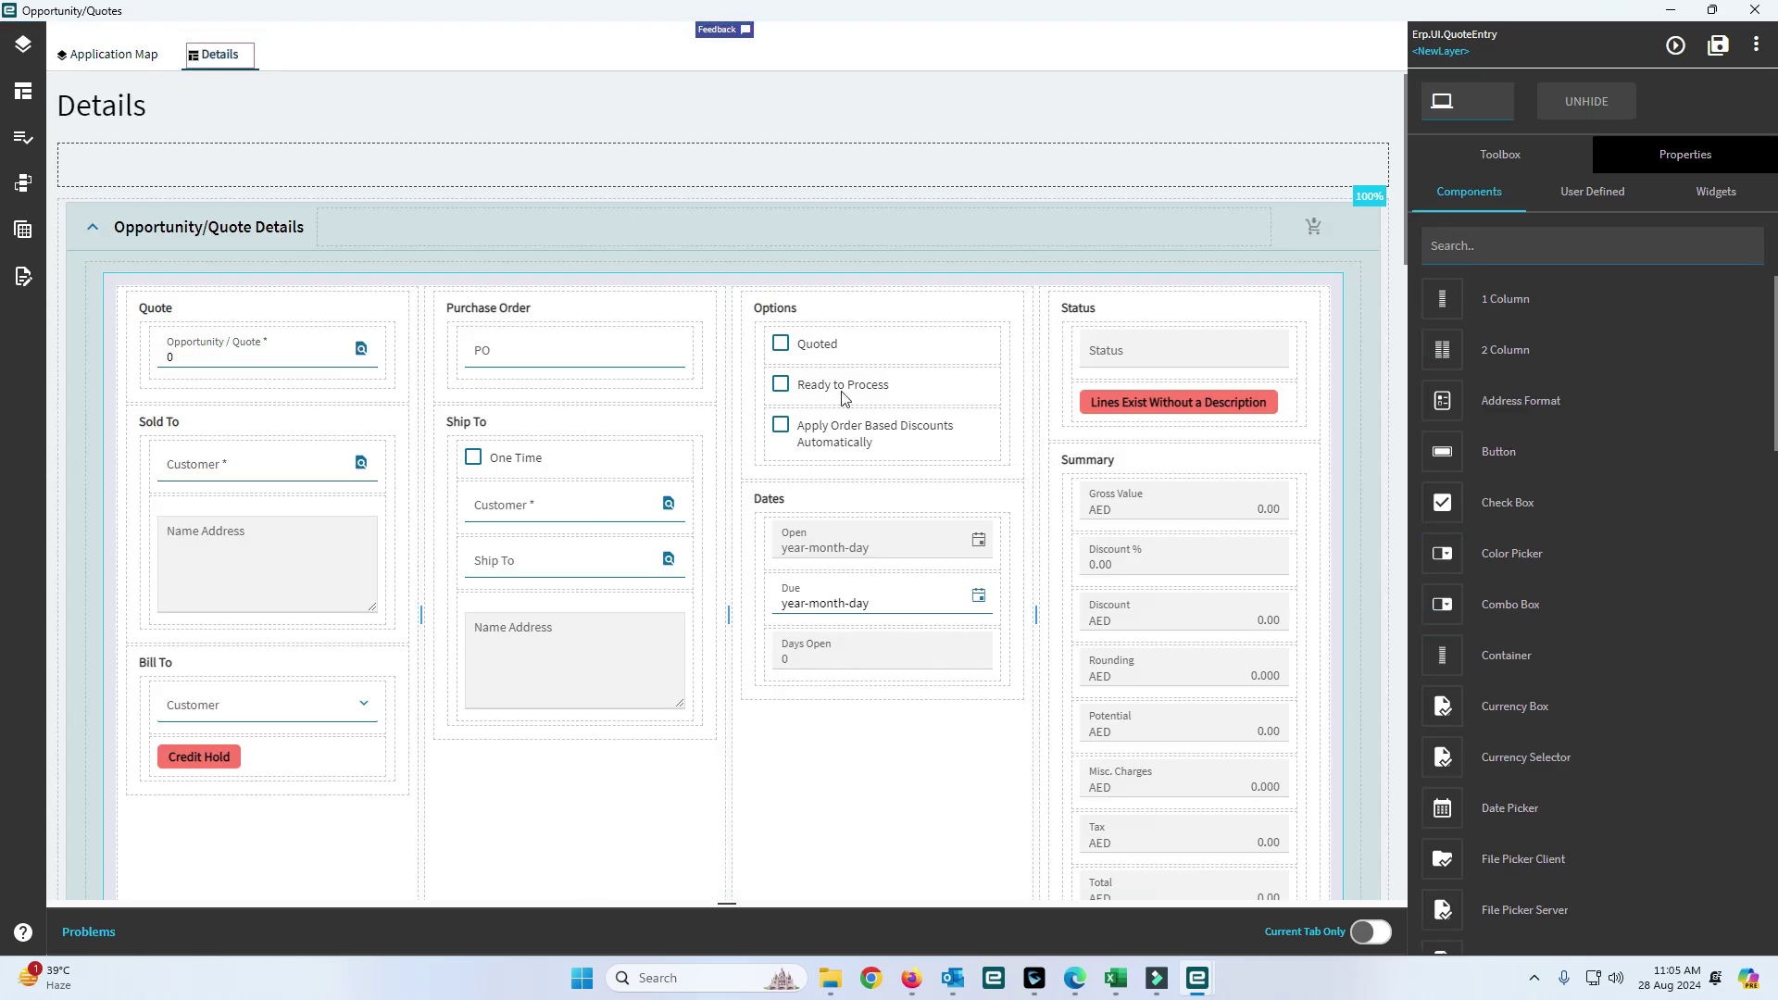
- Activate the Toolbox Components search box to look for button components
scroll(697, 435, "down", 4)
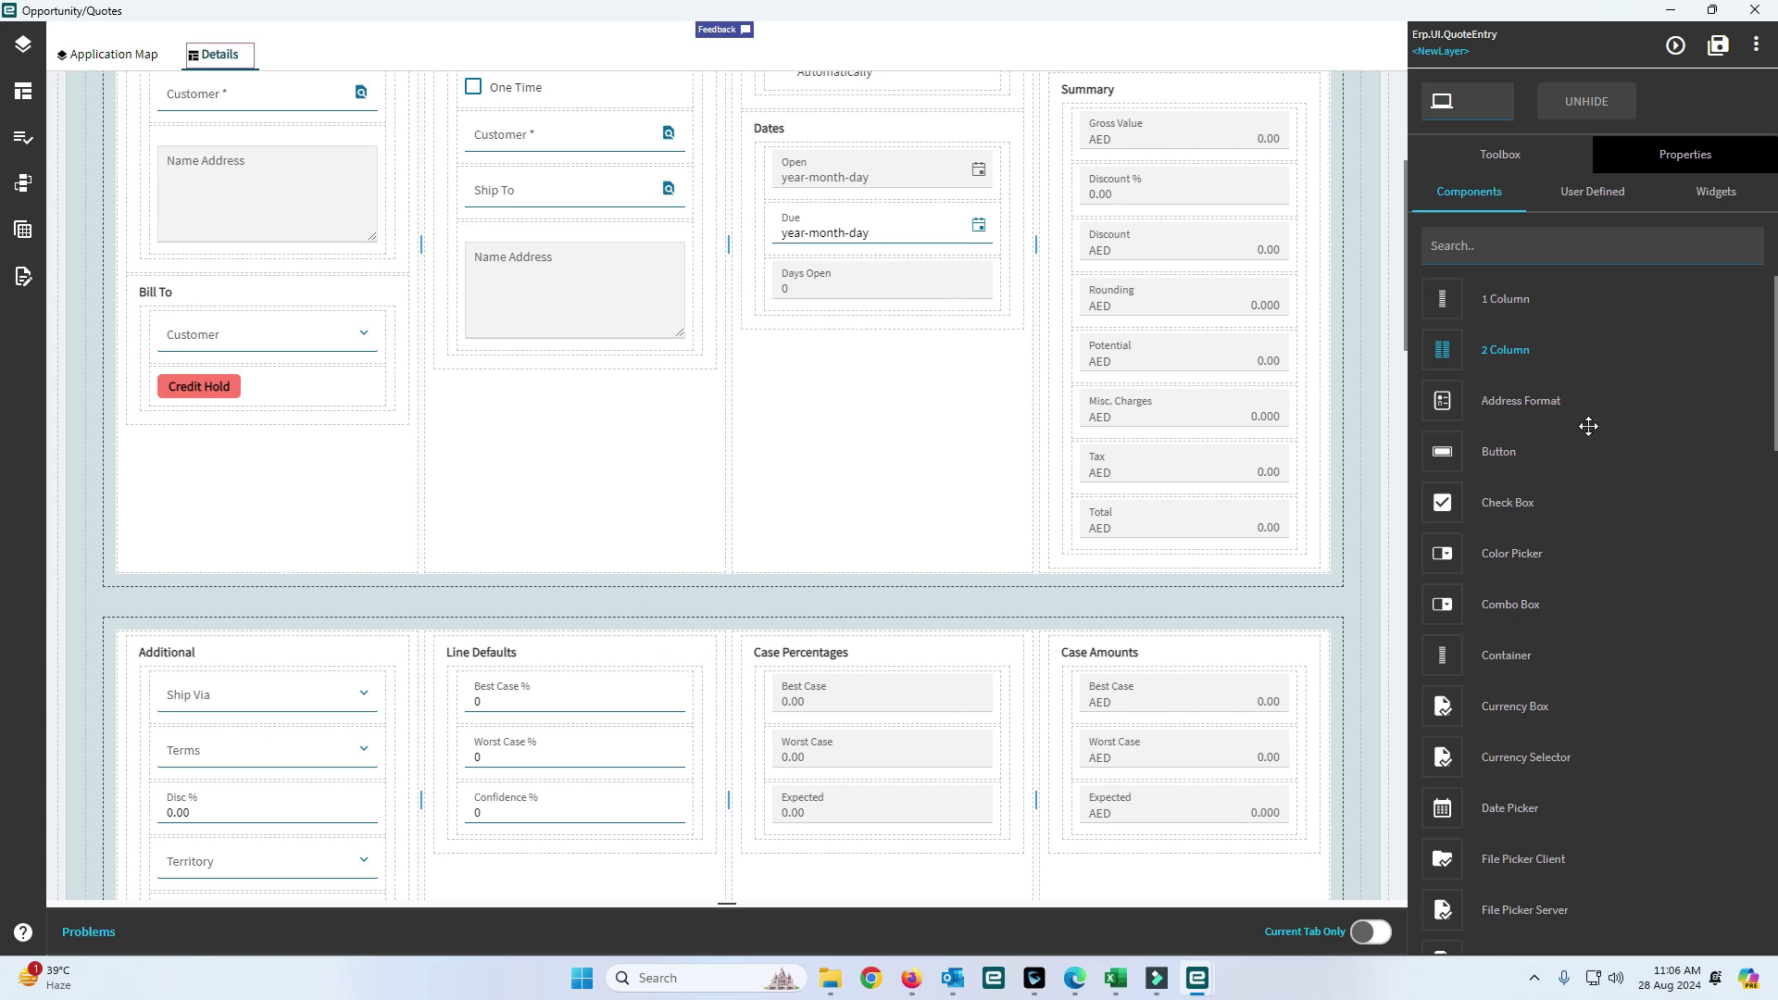
scroll(1587, 524, "down", 10)
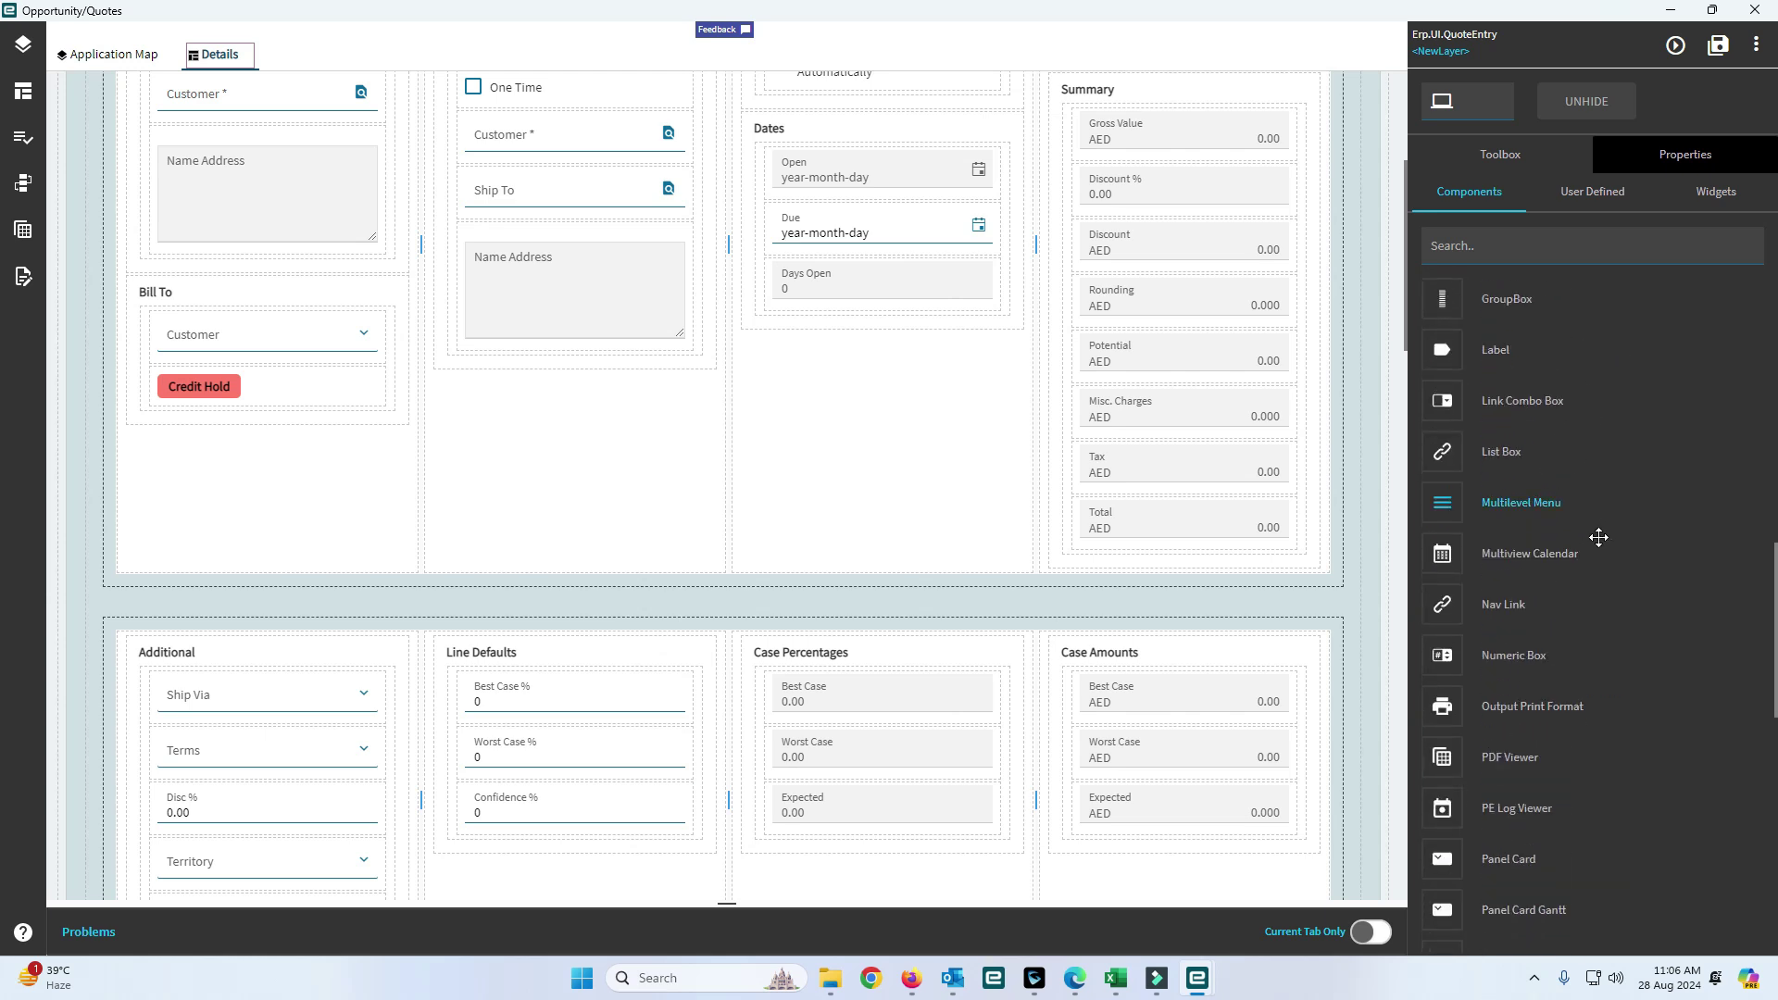
scroll(1598, 500, "down", 6)
scroll(1604, 476, "up", 5)
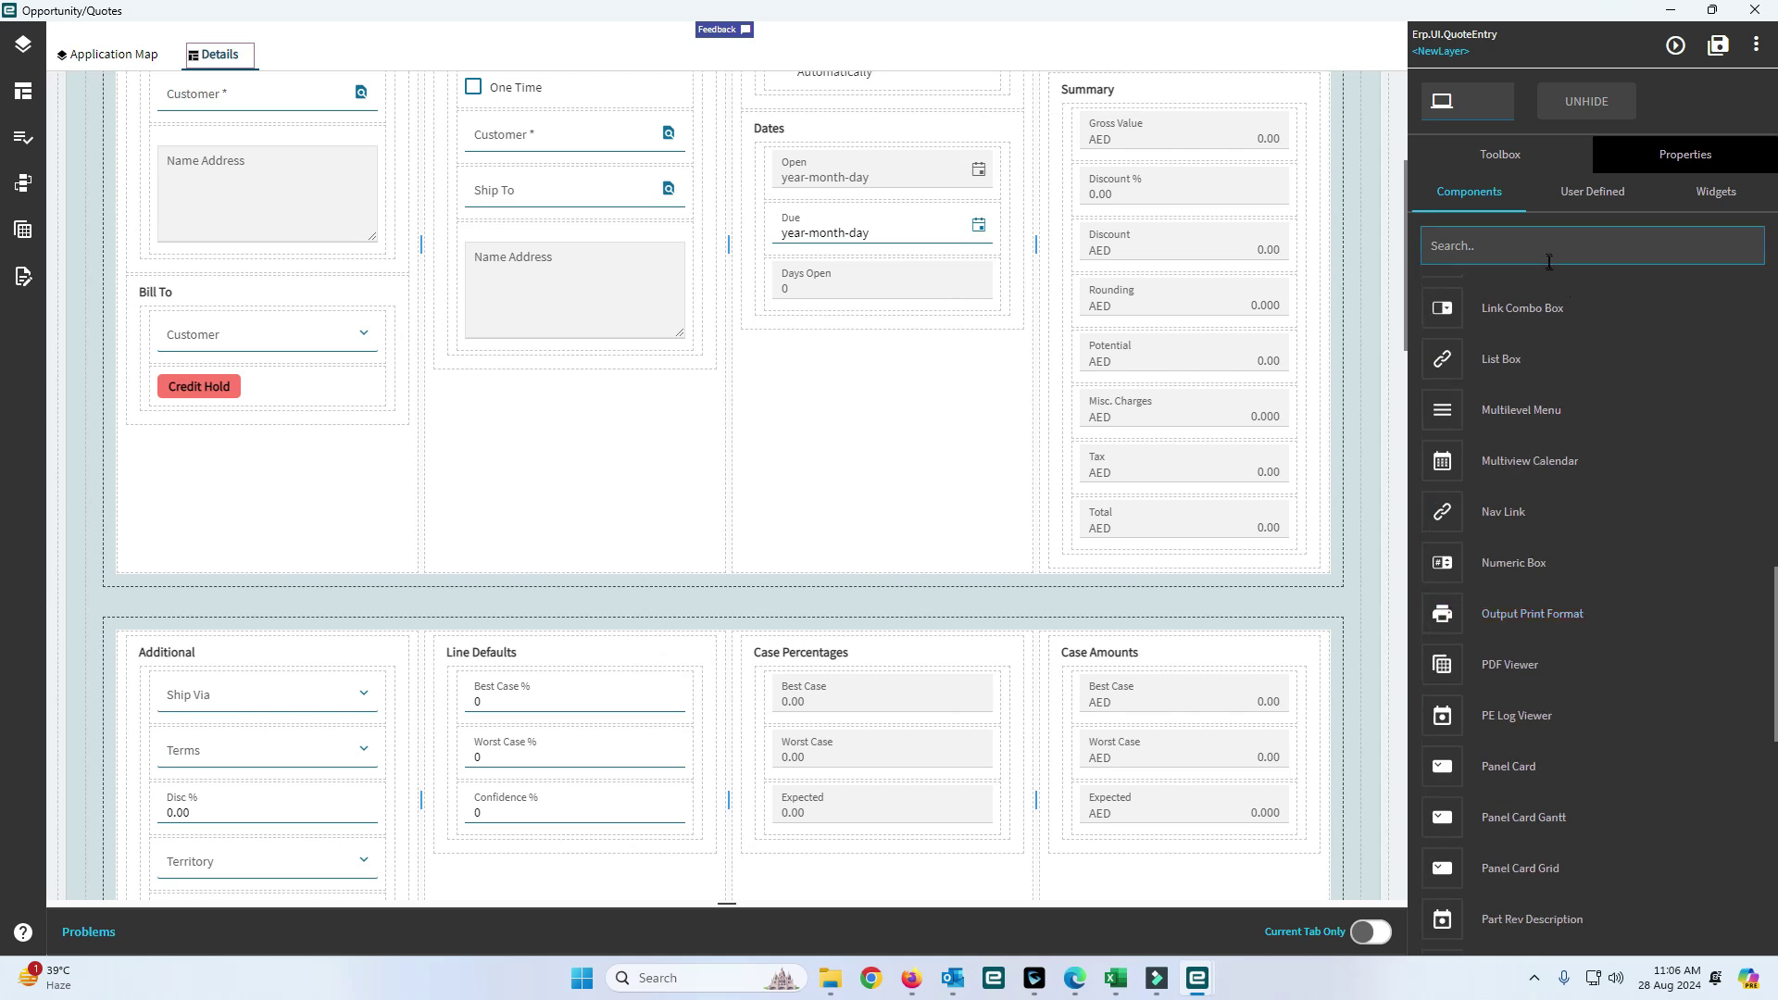
left_click(1548, 263)
- Add a button below the Dates section and set its Id to Btn_test
type("butt")
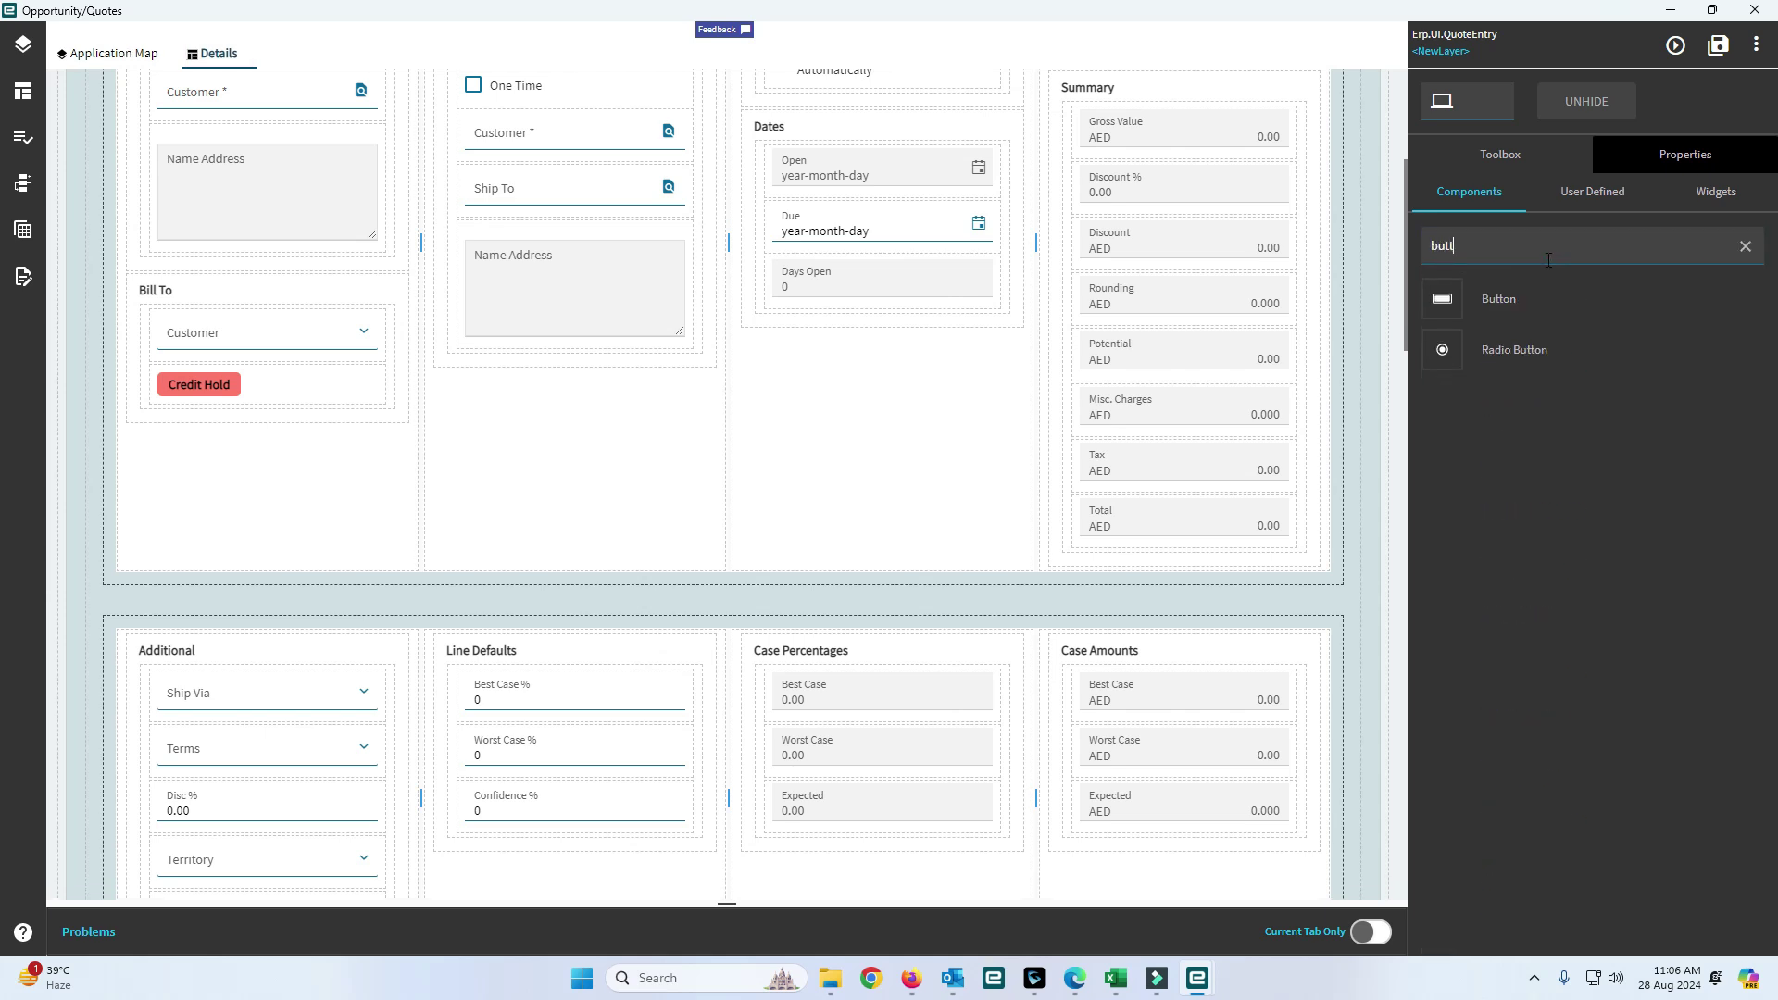
left_click_drag(1497, 302, 819, 427)
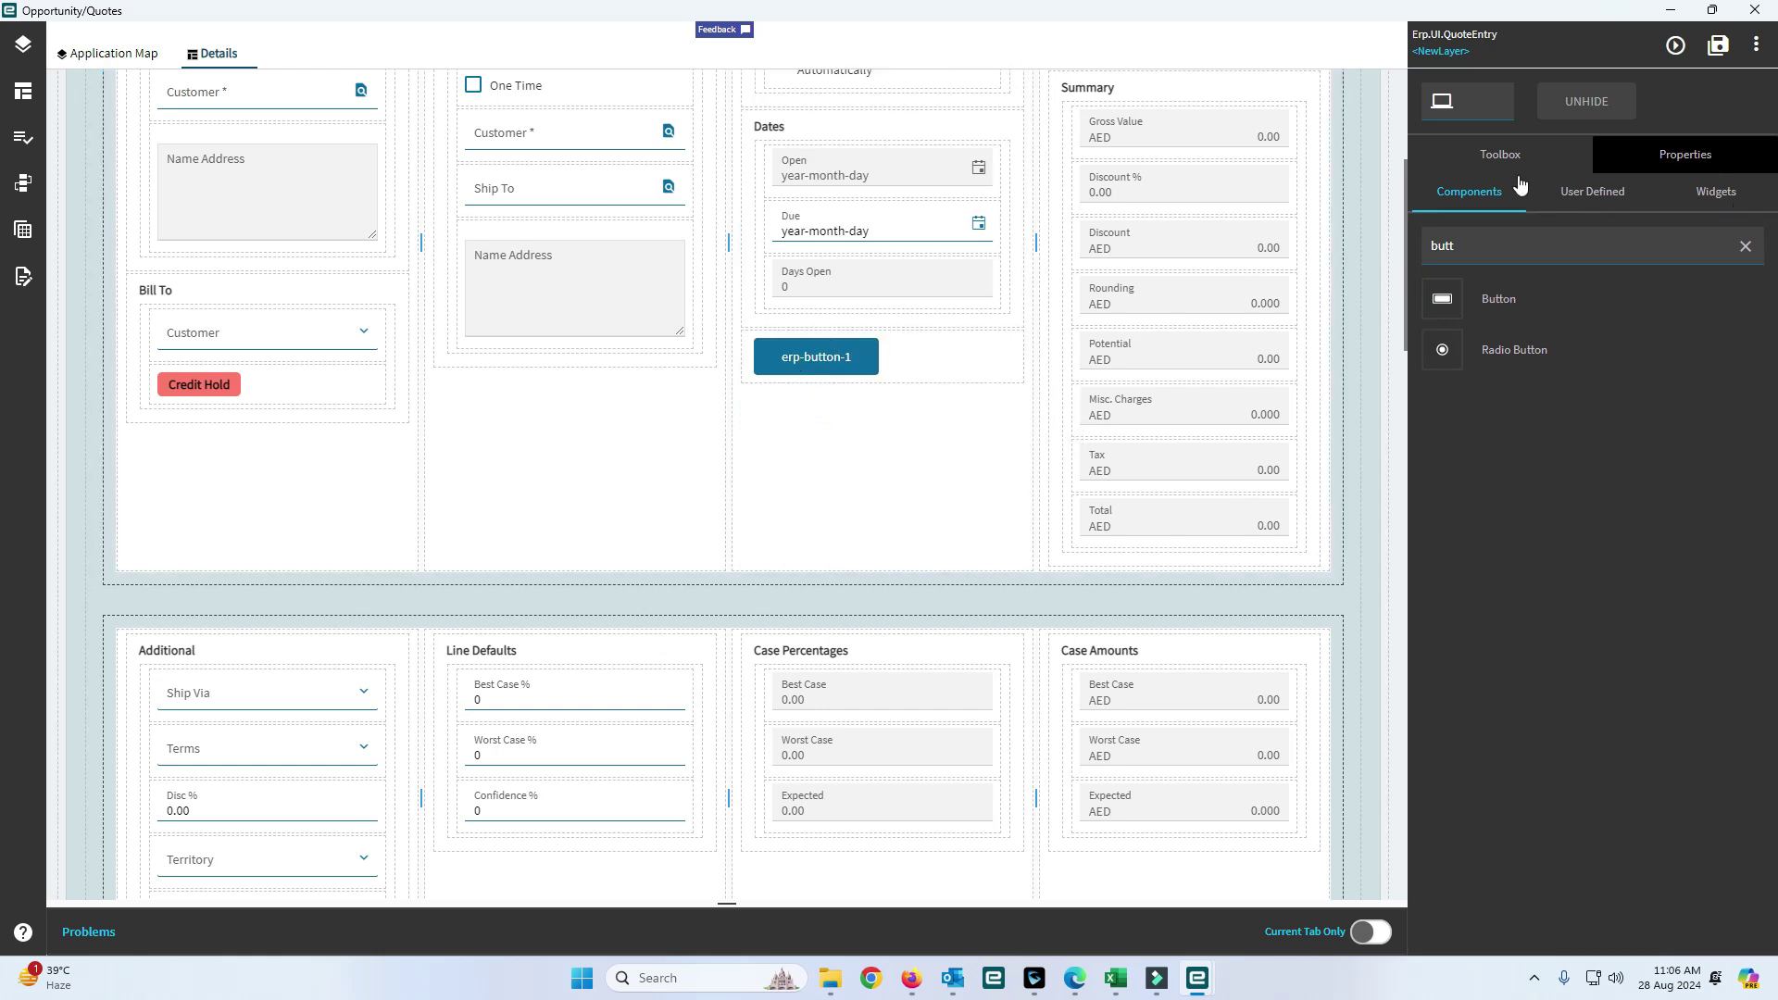
left_click(1745, 150)
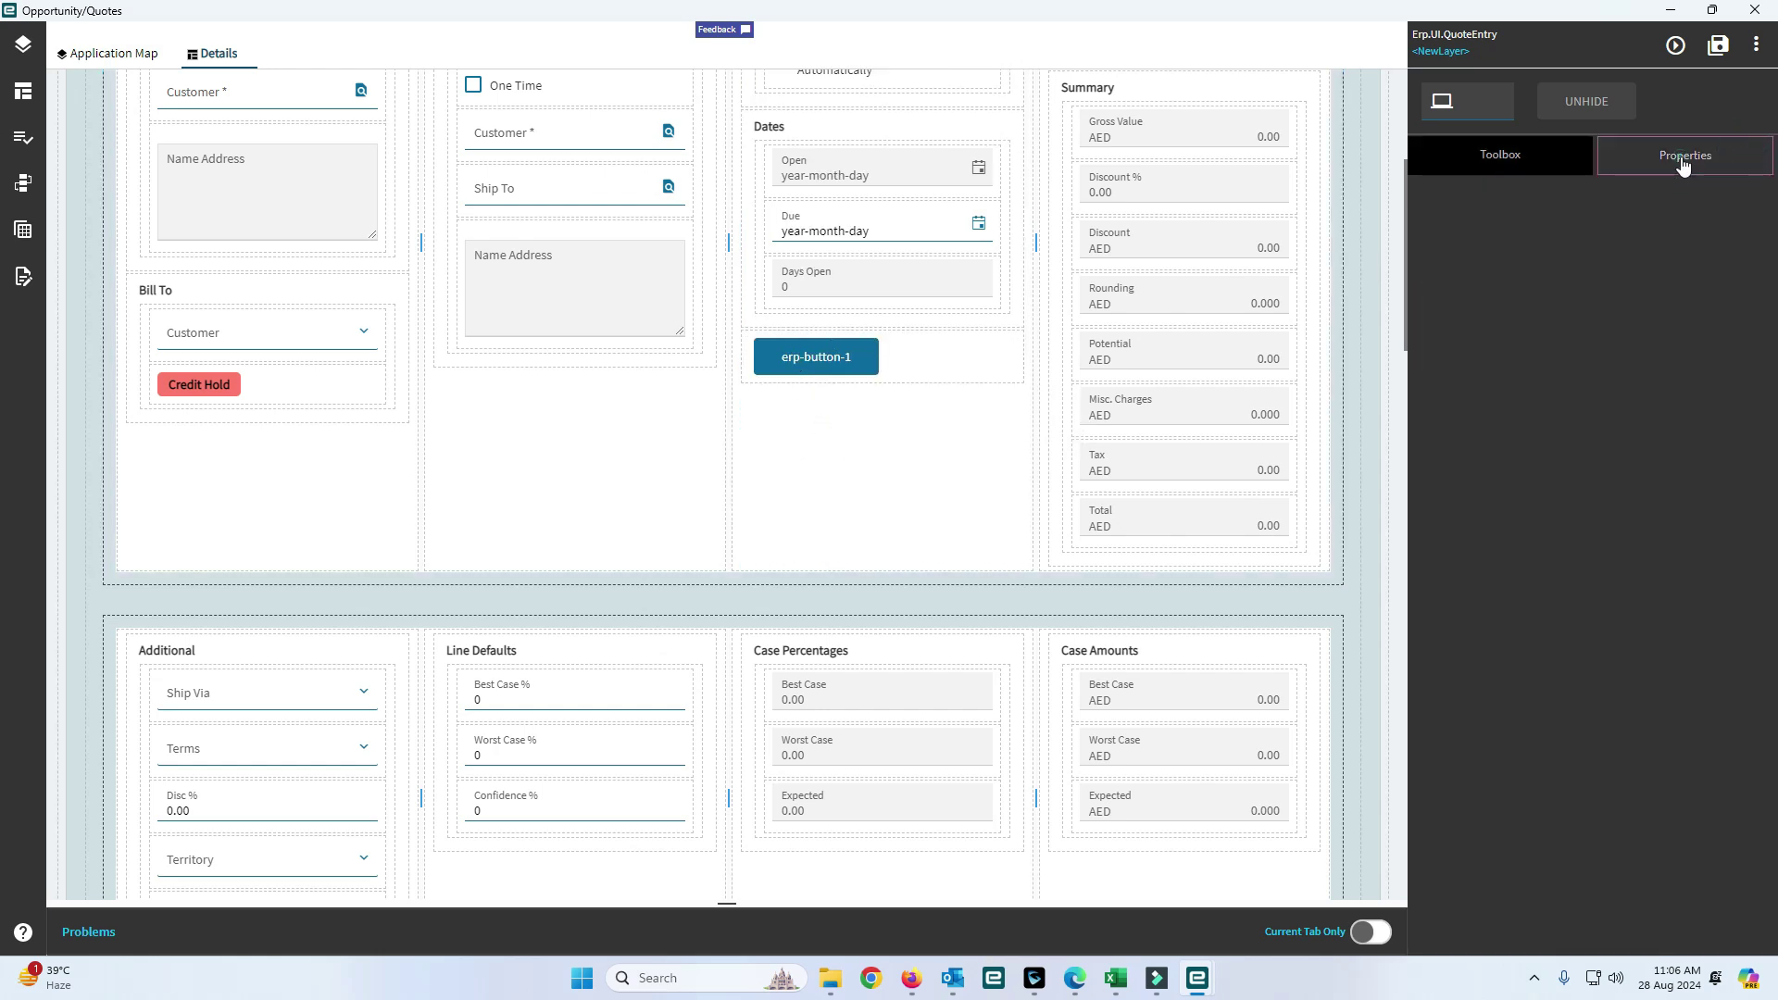
left_click(1575, 154)
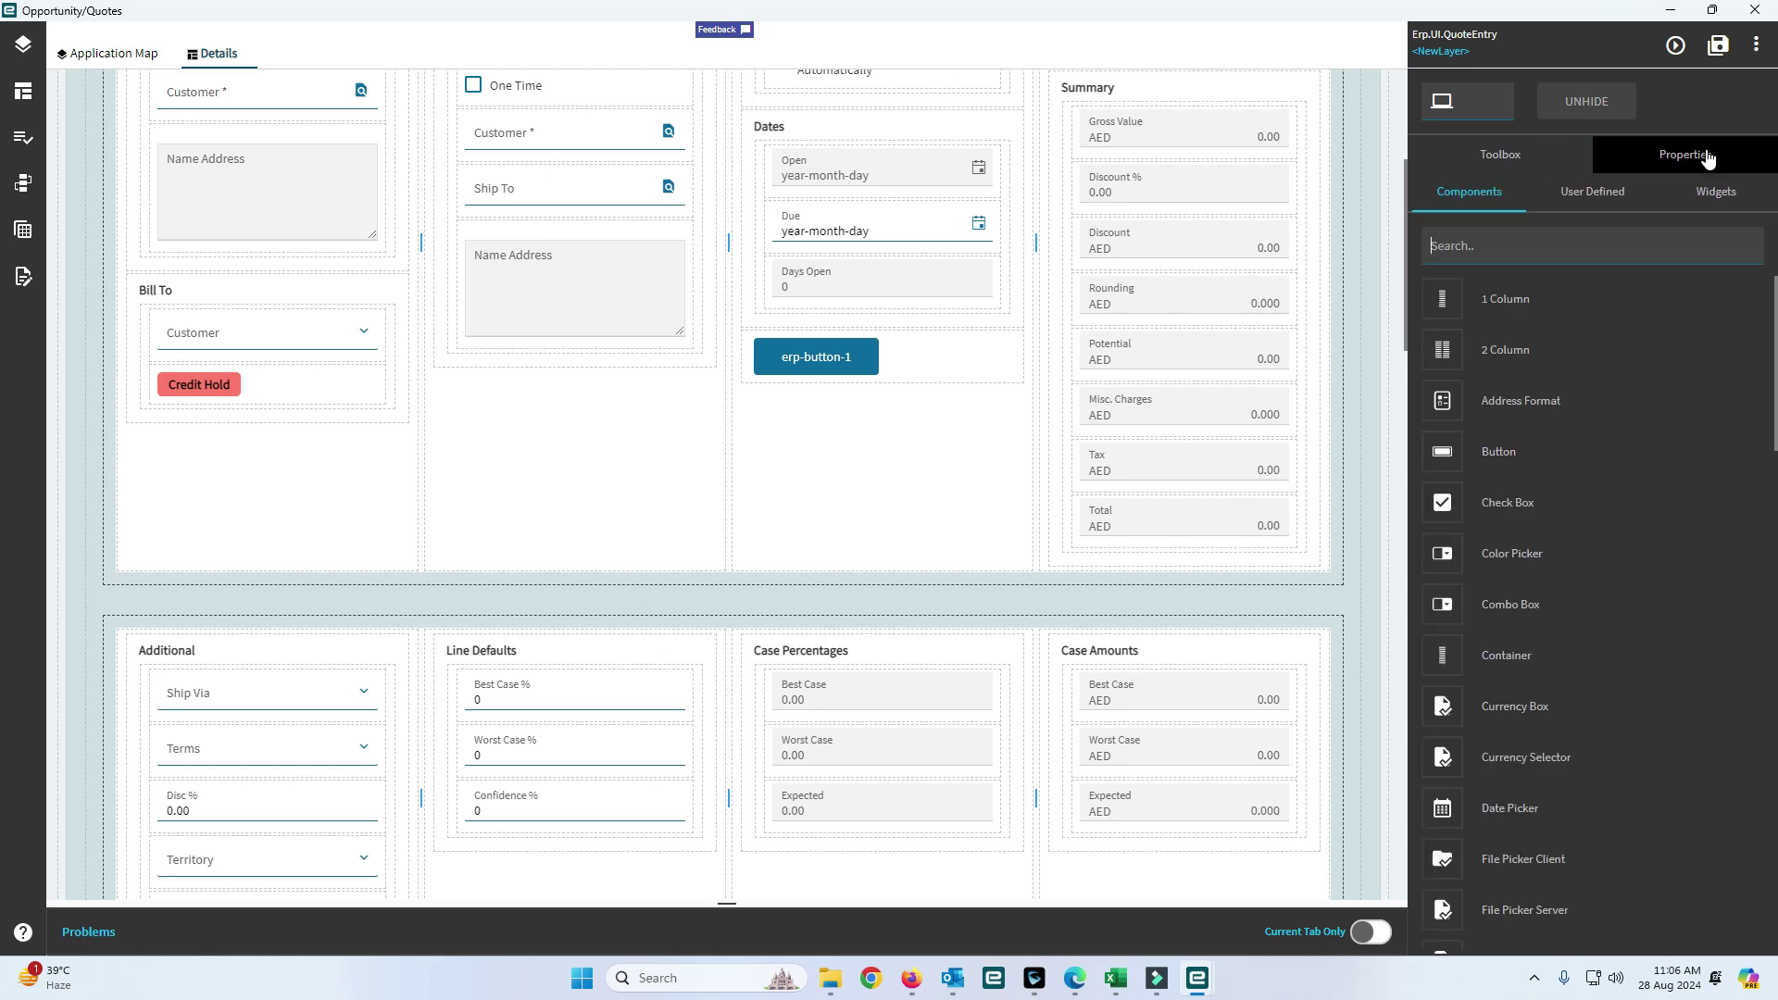
left_click(1748, 158)
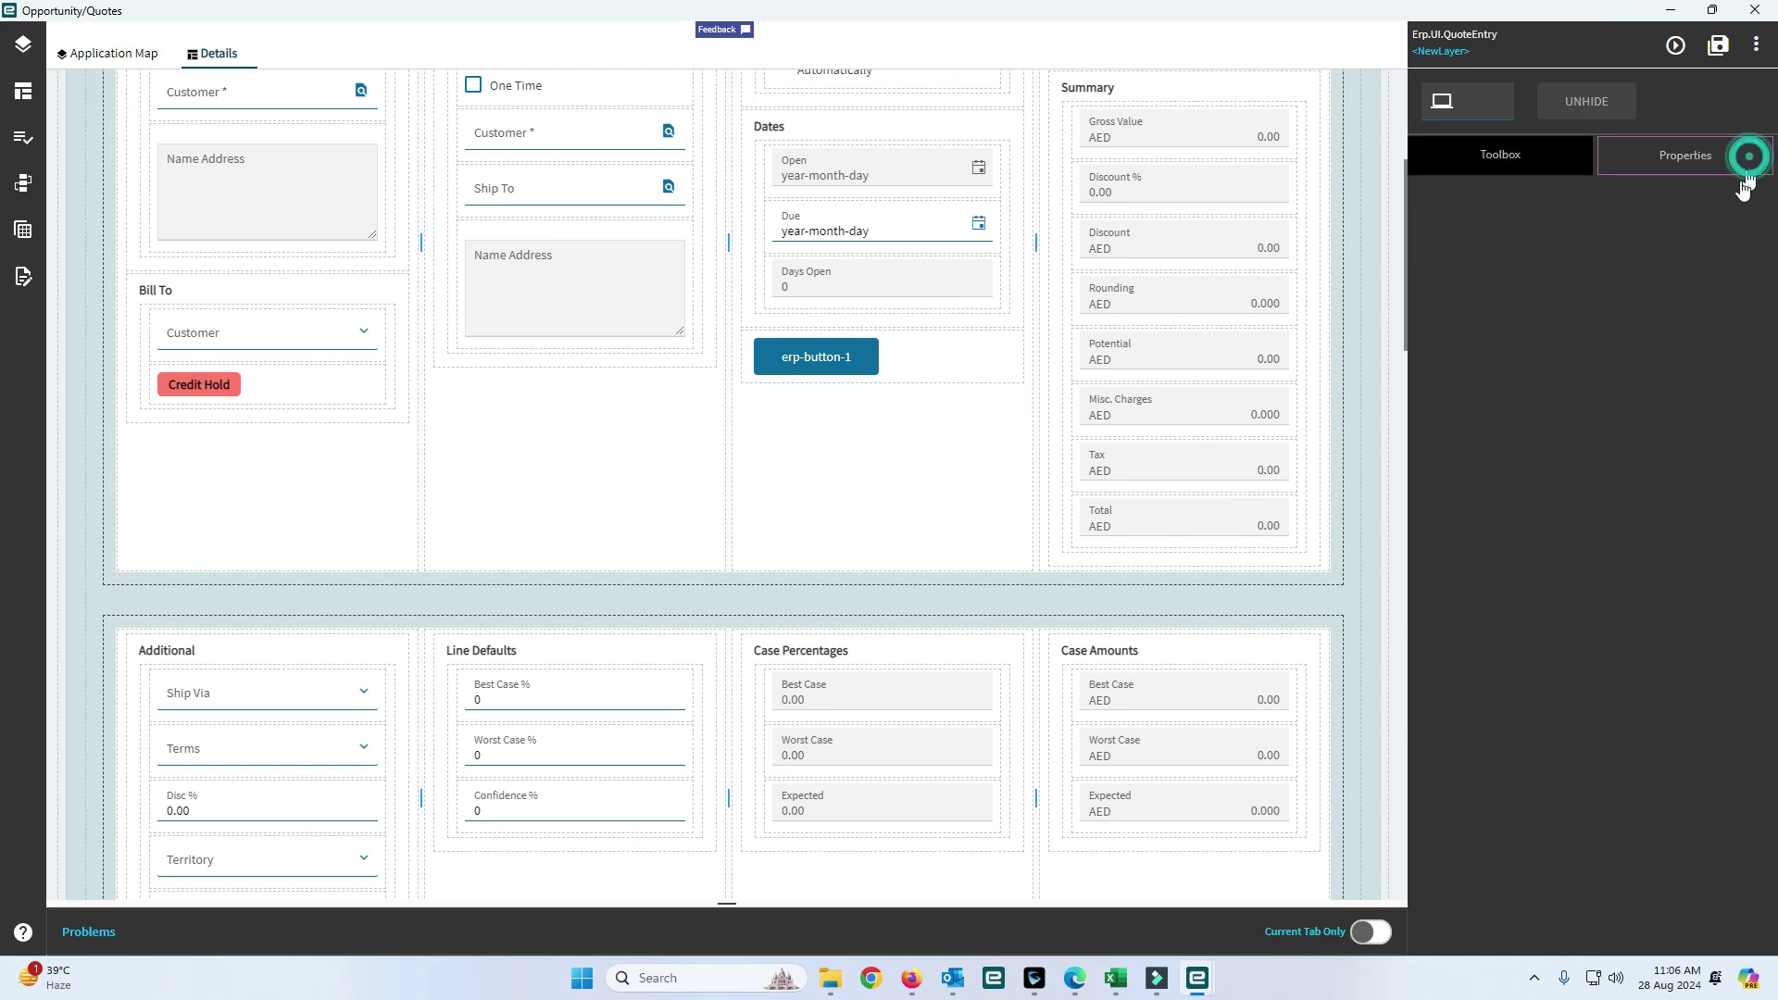
left_click(859, 358)
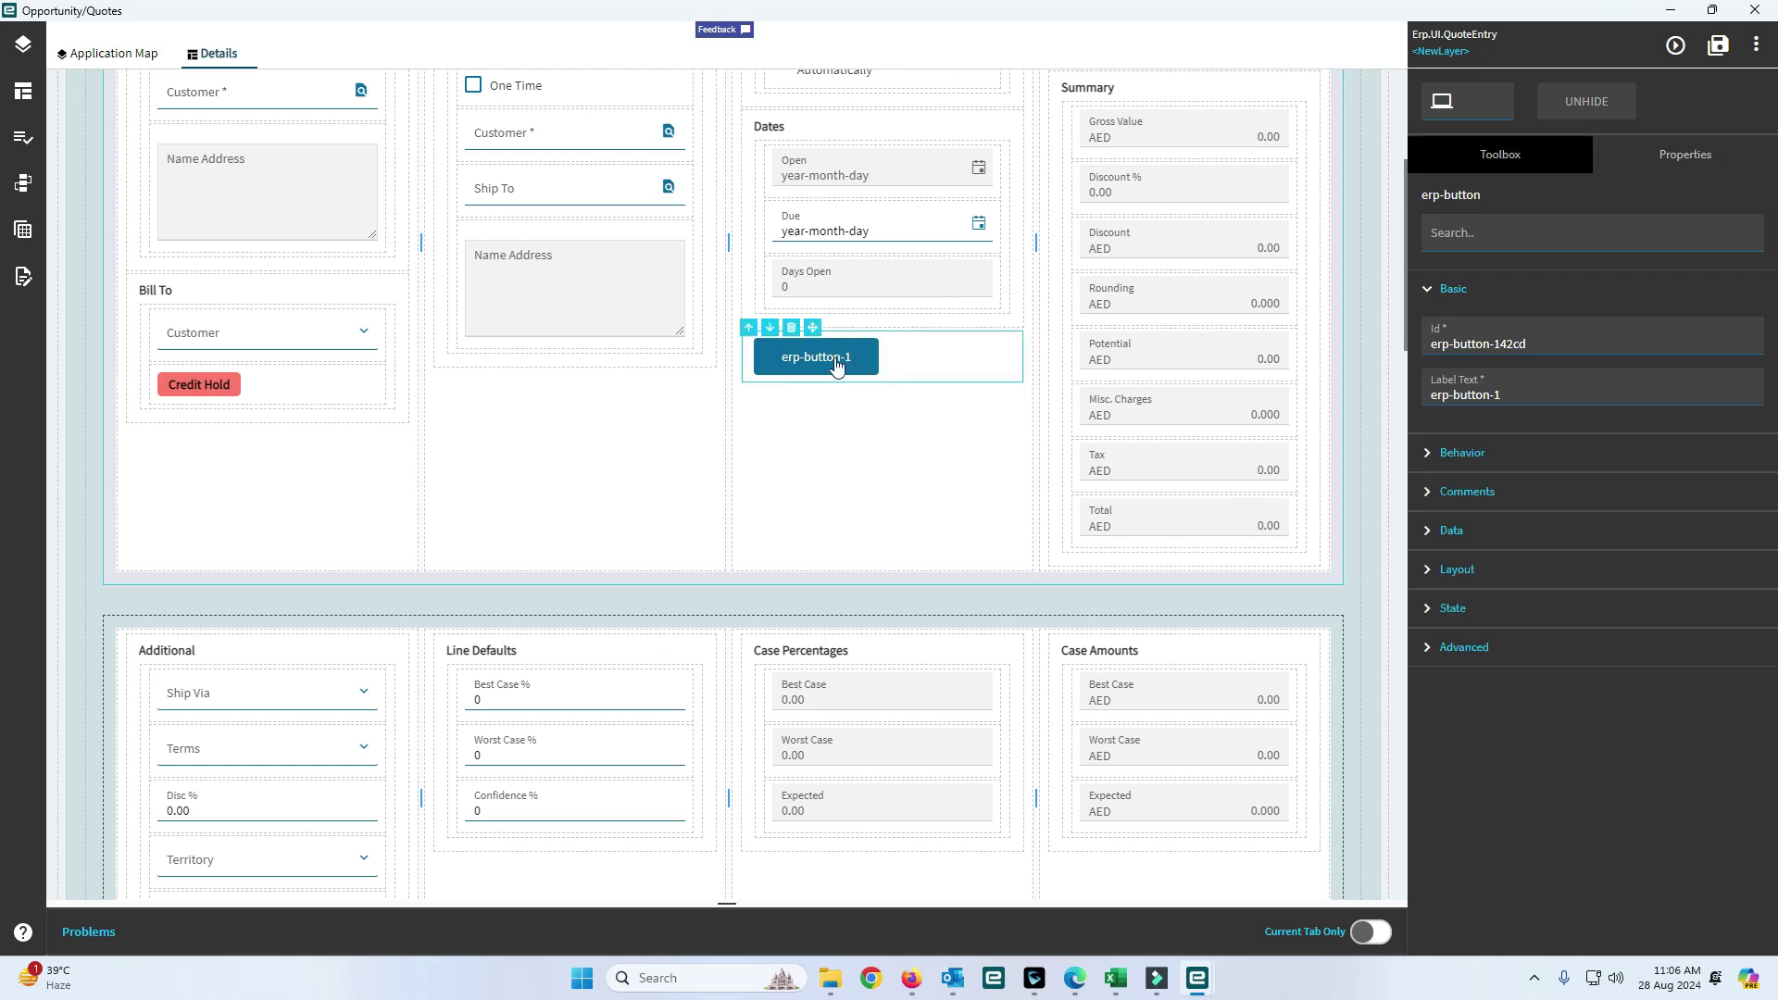
triple_click(1565, 339)
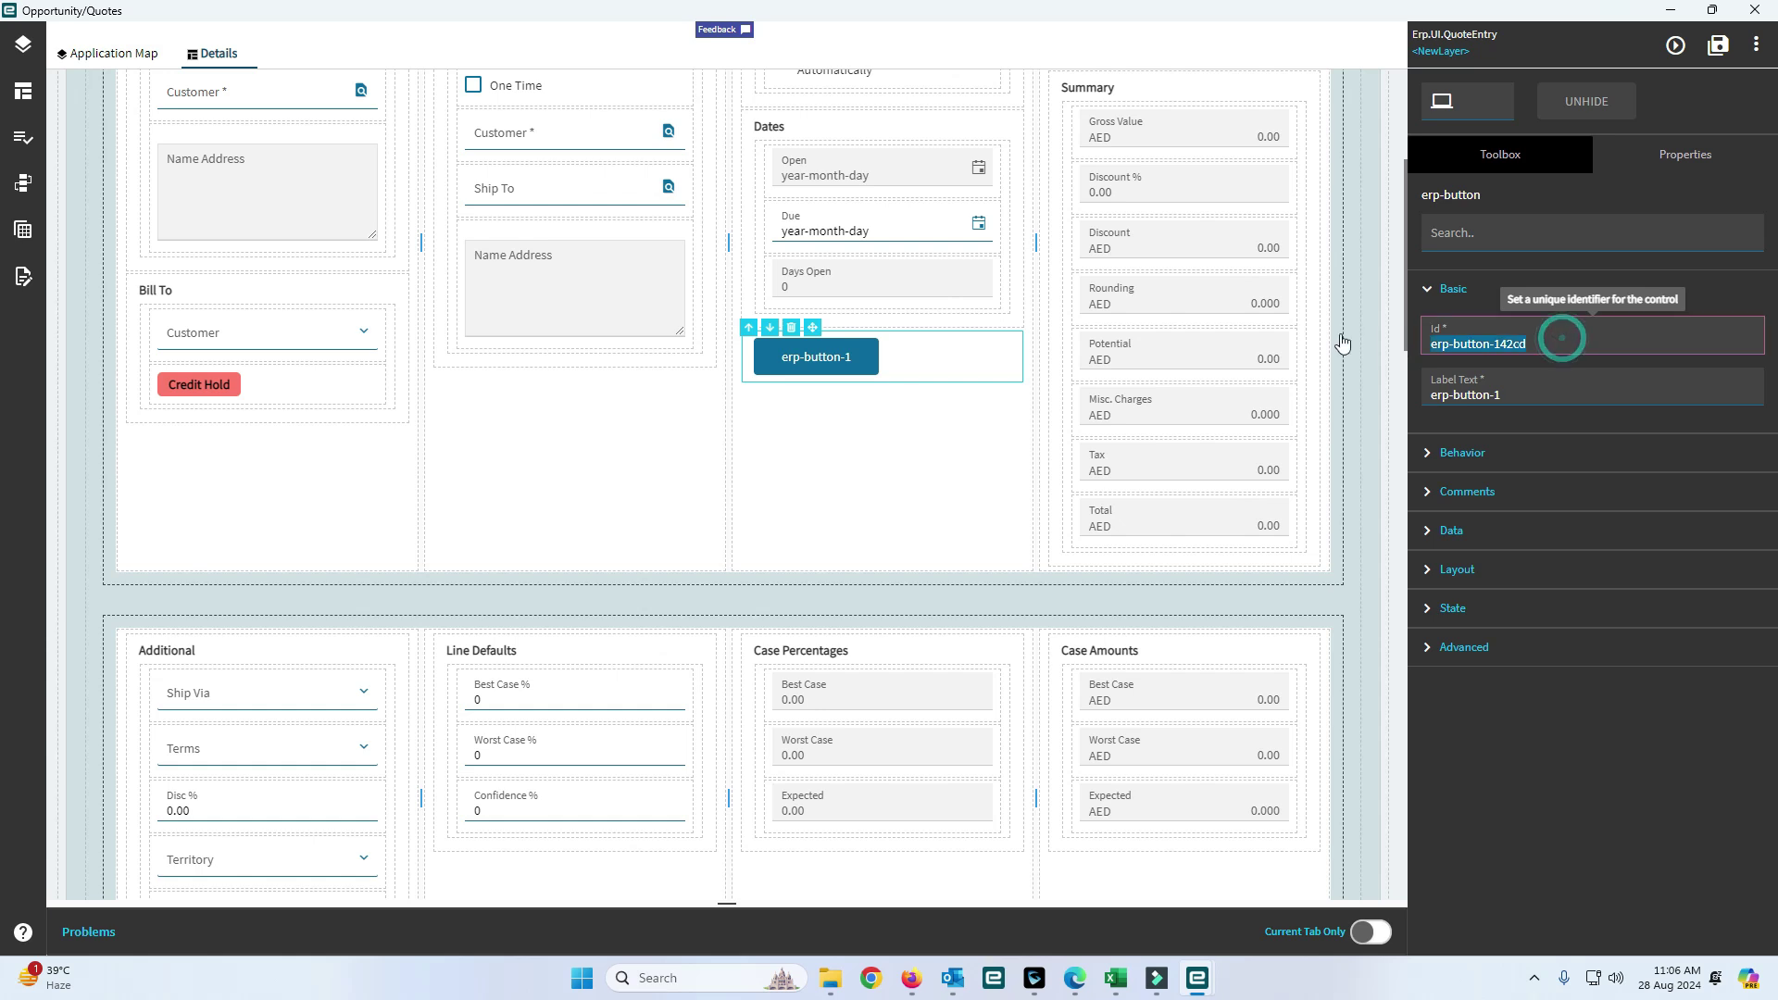
type("Btn")
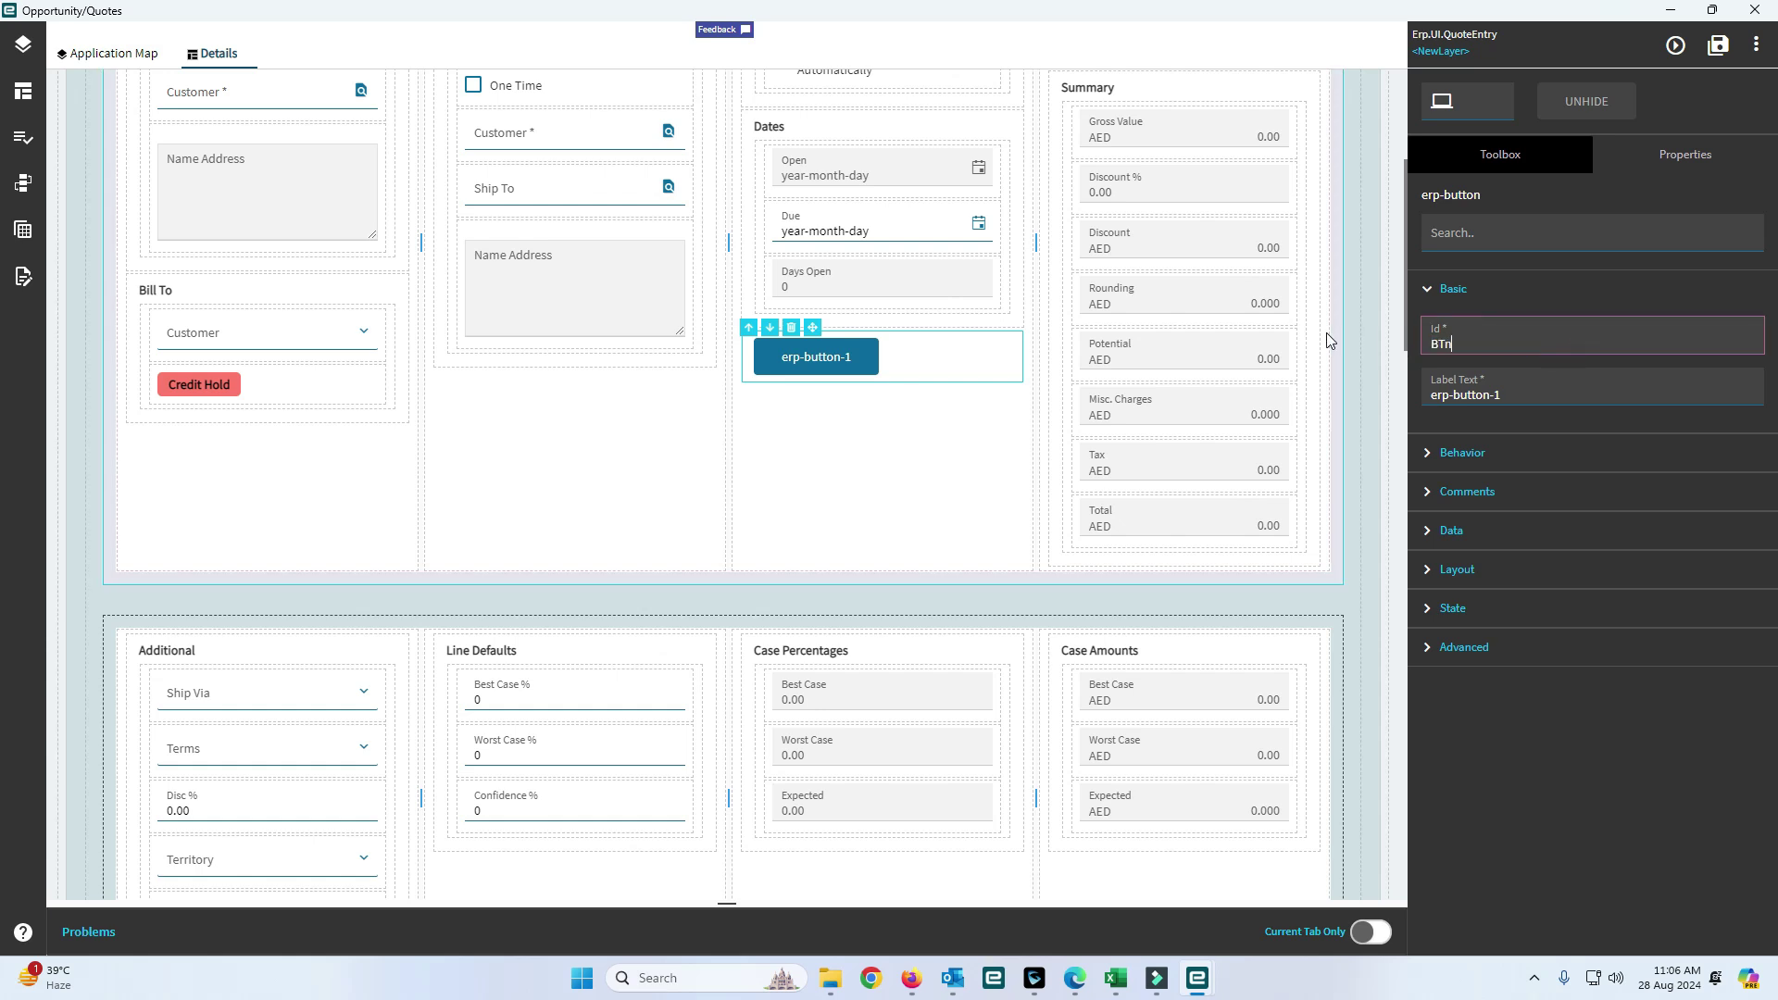
type("_test")
- Replace the button's Label Text erp-button-1 with 'Click Me'
left_click(1524, 397)
left_click(1524, 397)
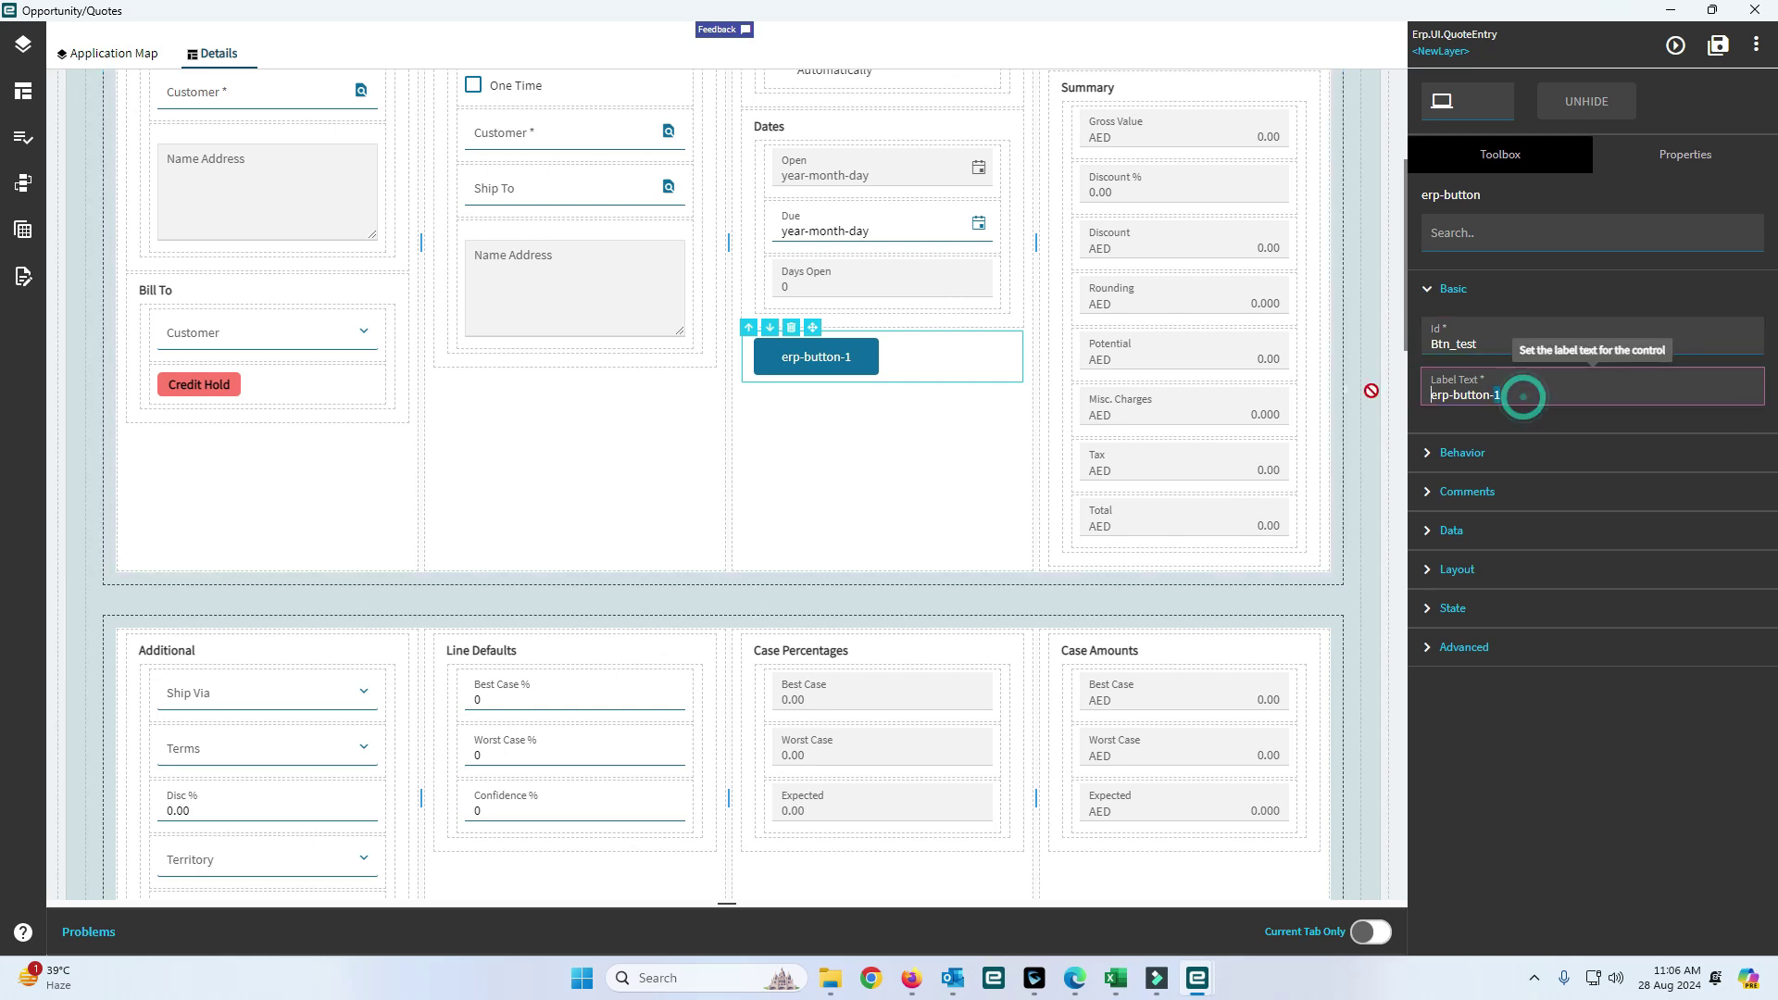
left_click(1547, 396)
key("ctrl+a")
type("Ck")
type("o")
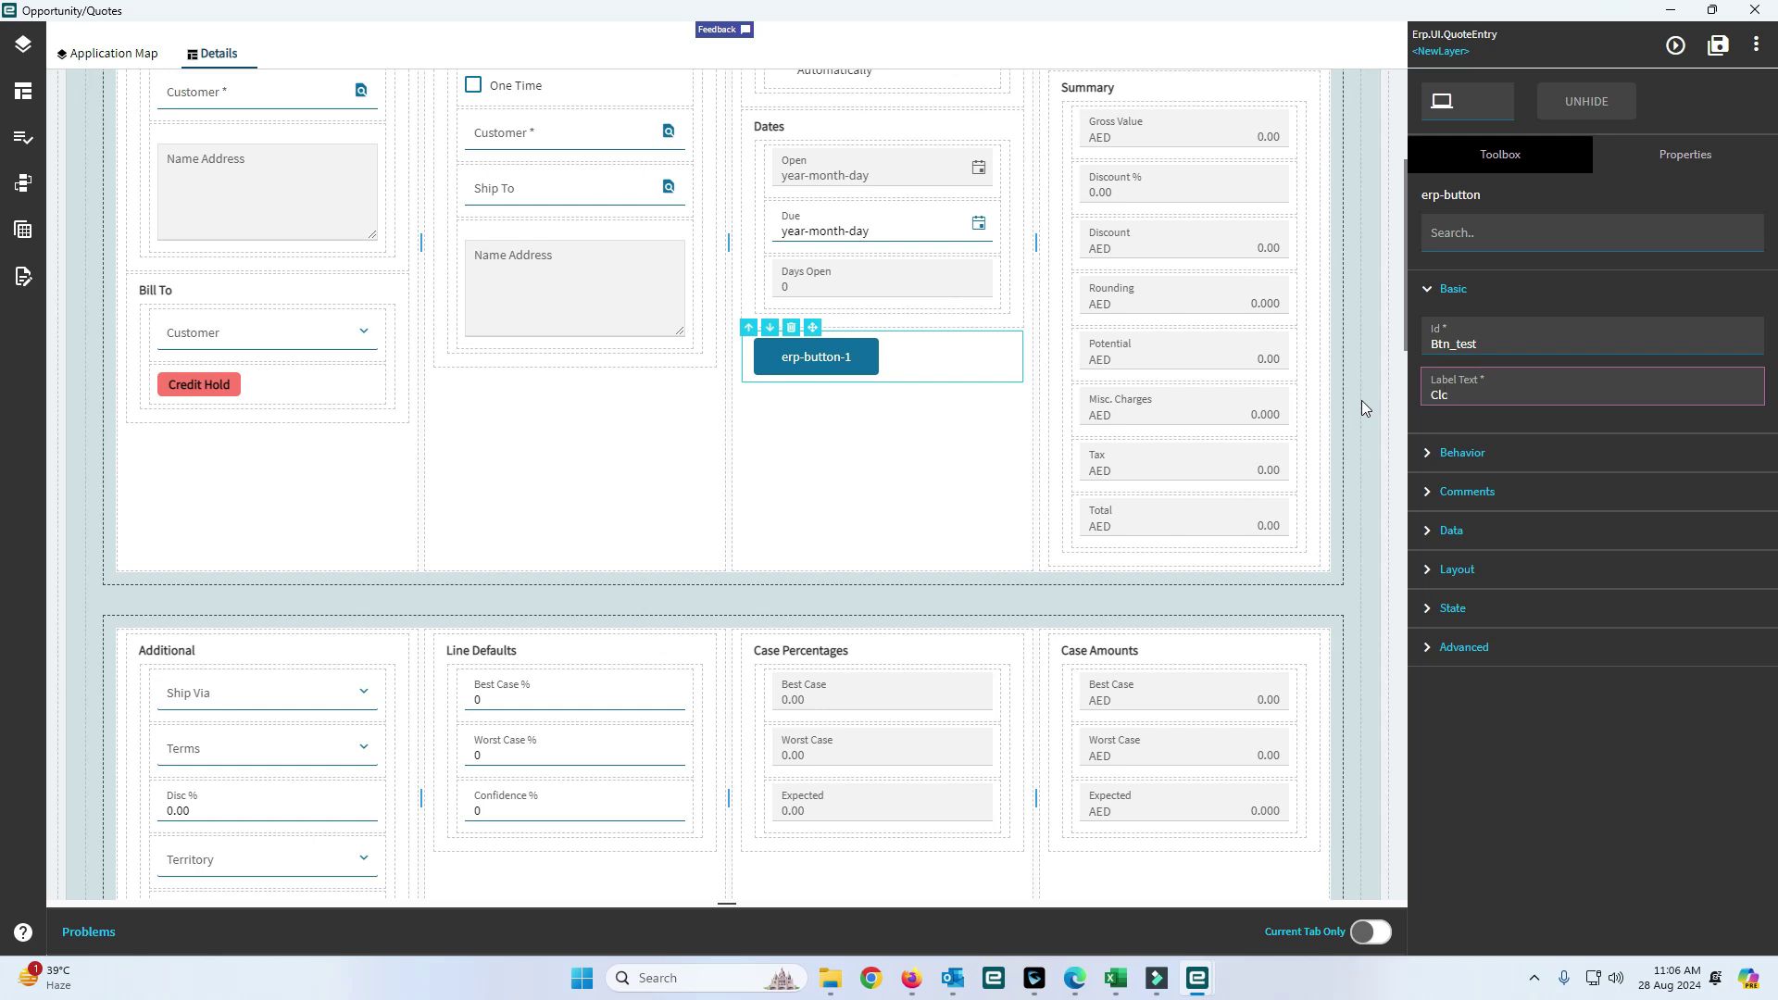
key("BackSpace")
key("BackSpace")
type("lick Me")
left_click(1543, 337)
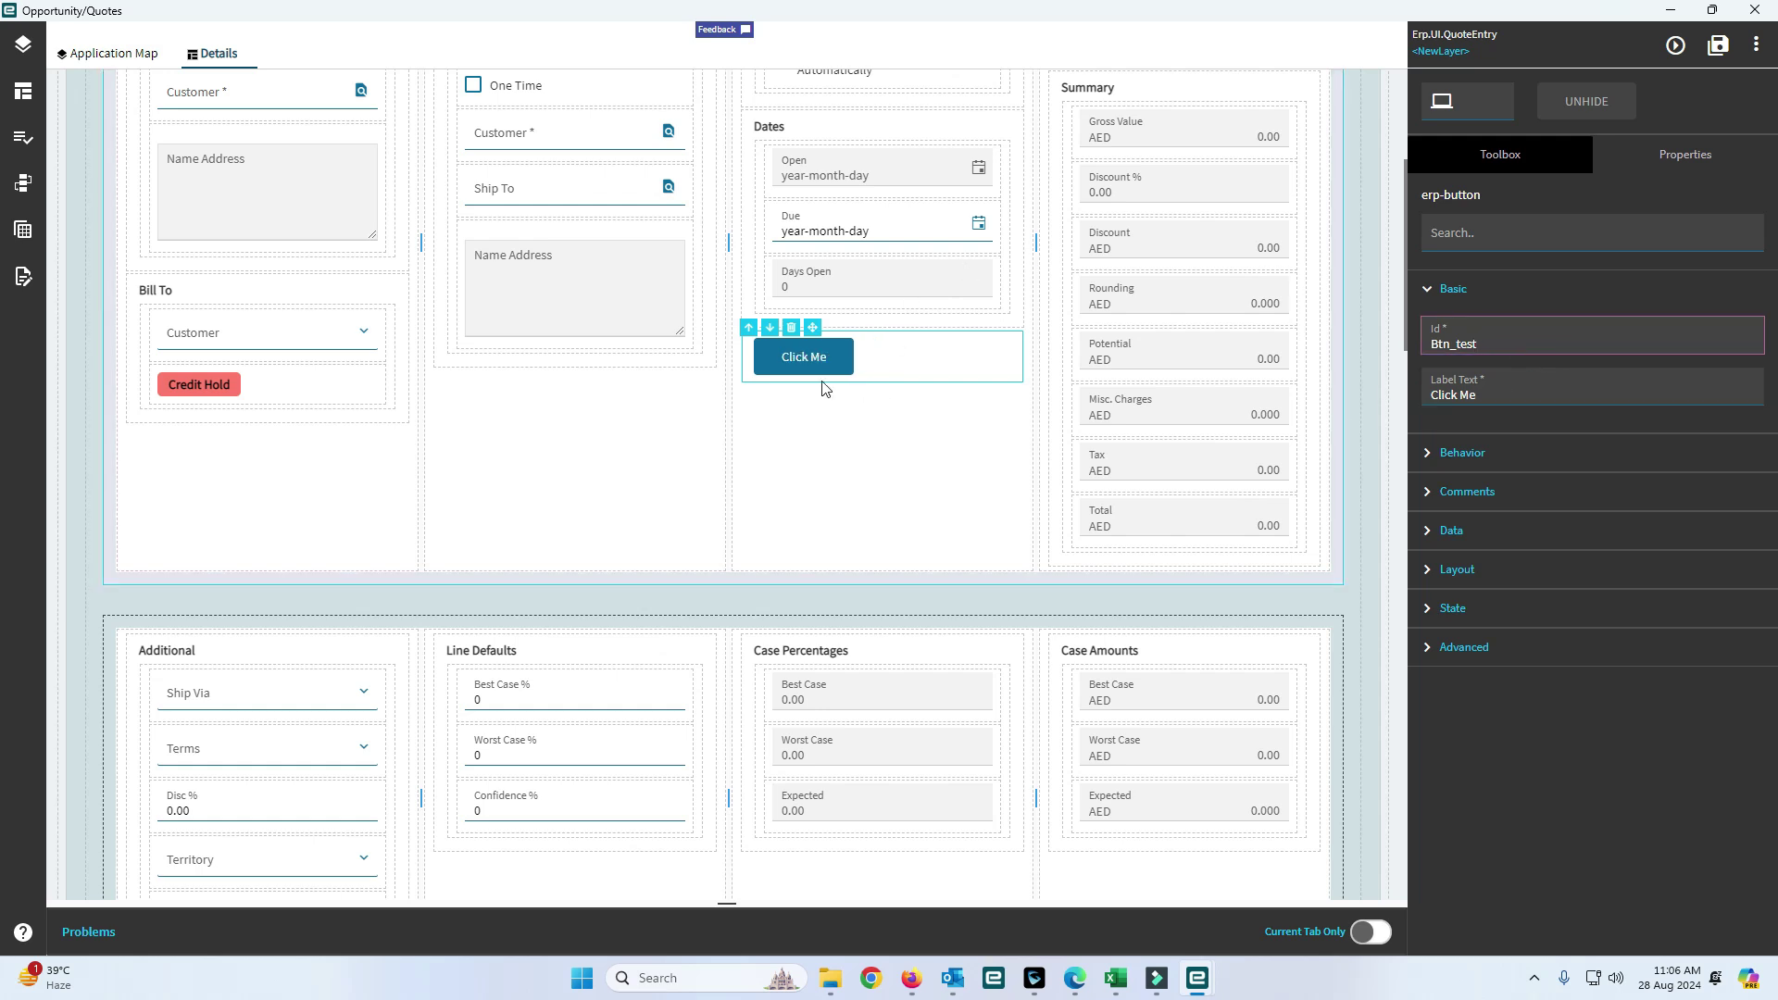
left_click(1512, 154)
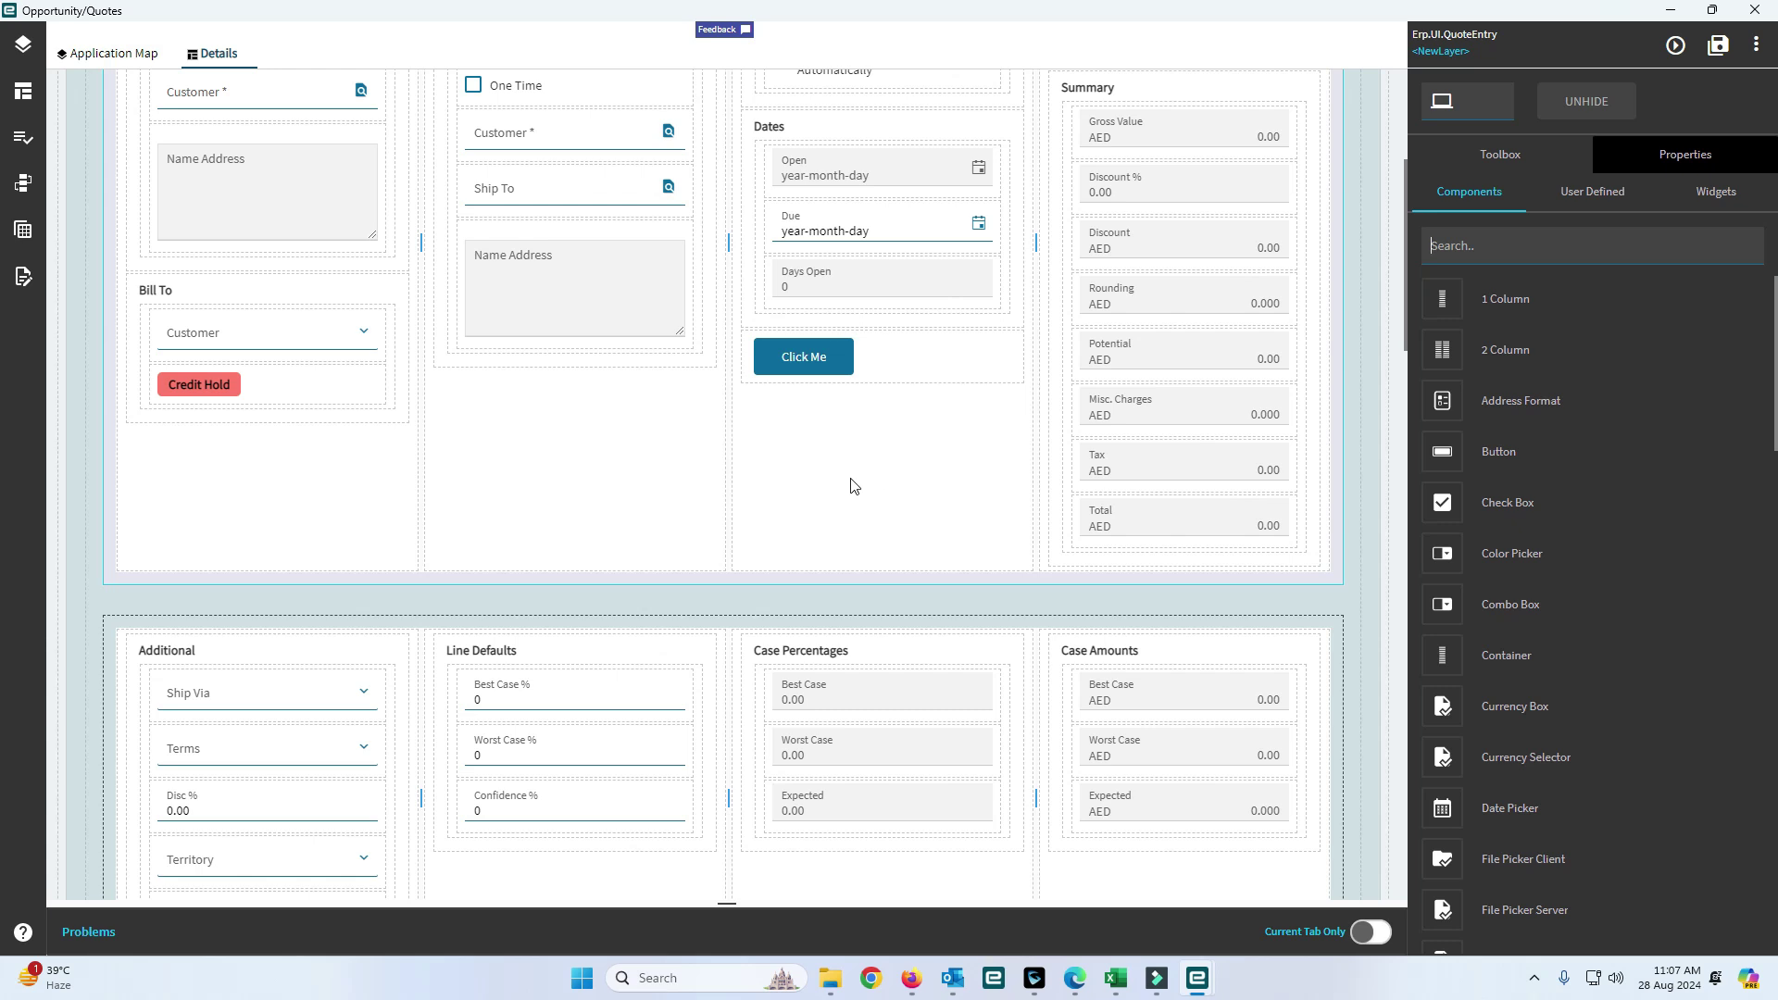
- Save all layout changes as the new layer QuoteTest and launch a preview
left_click(1720, 48)
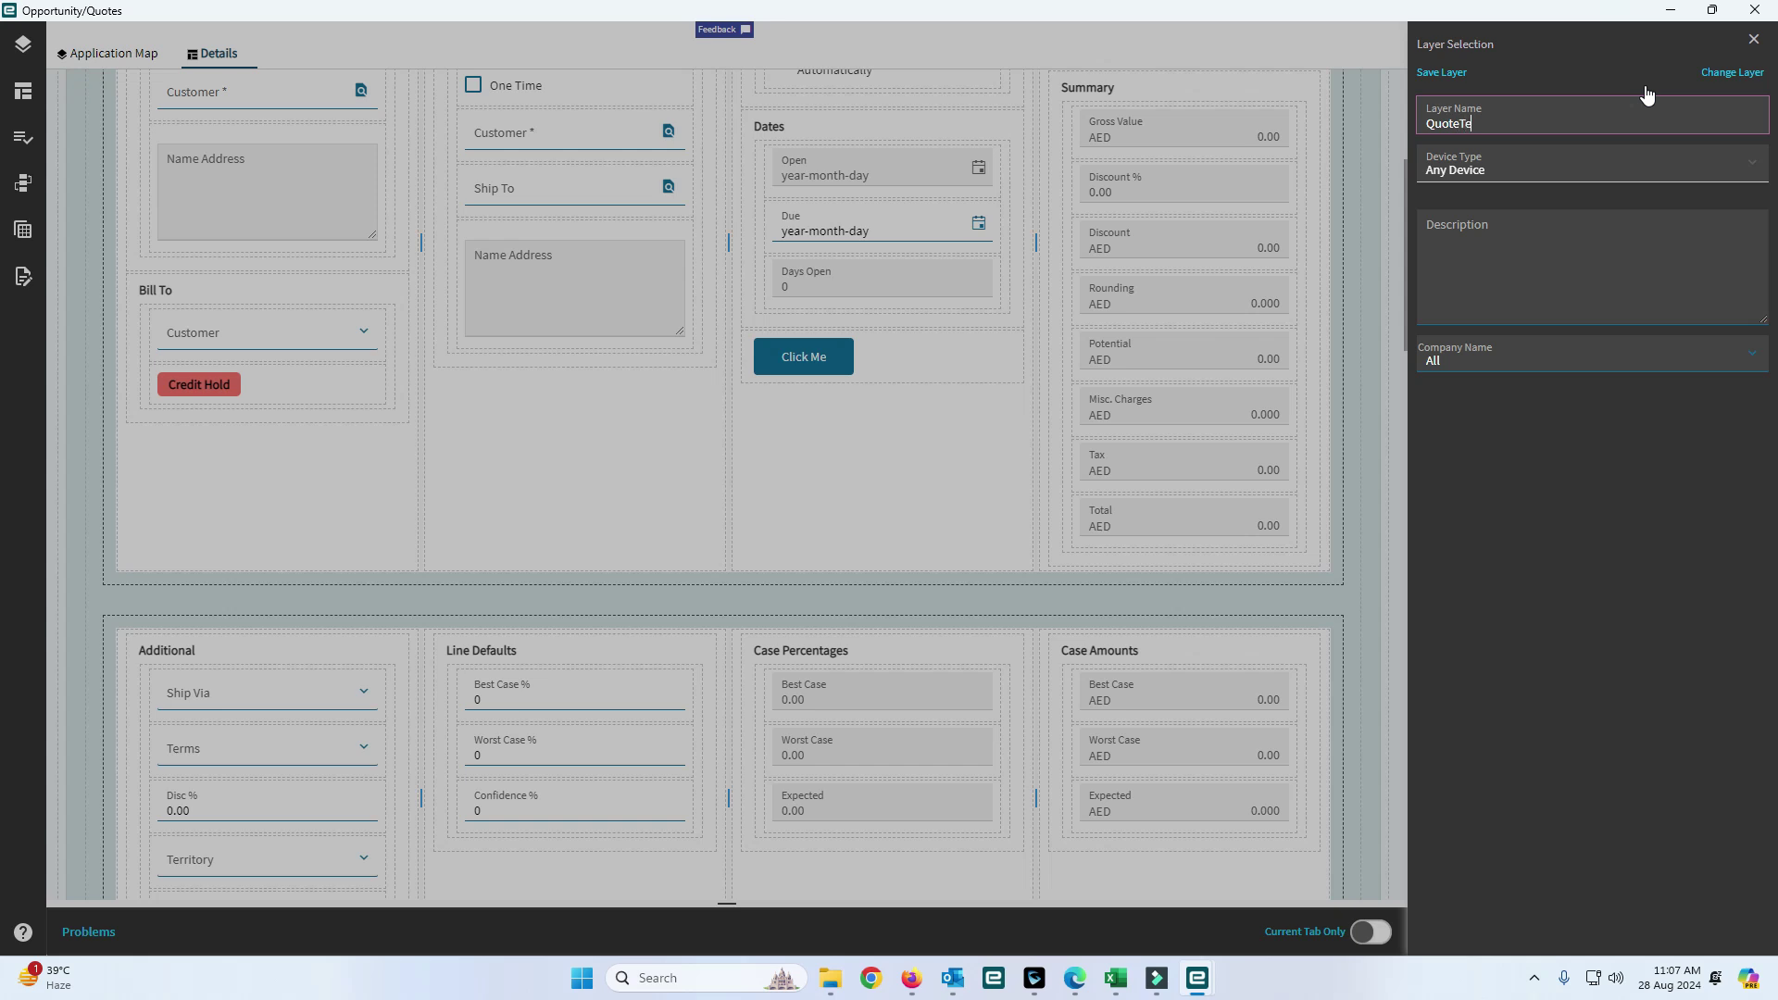
left_click(1566, 170)
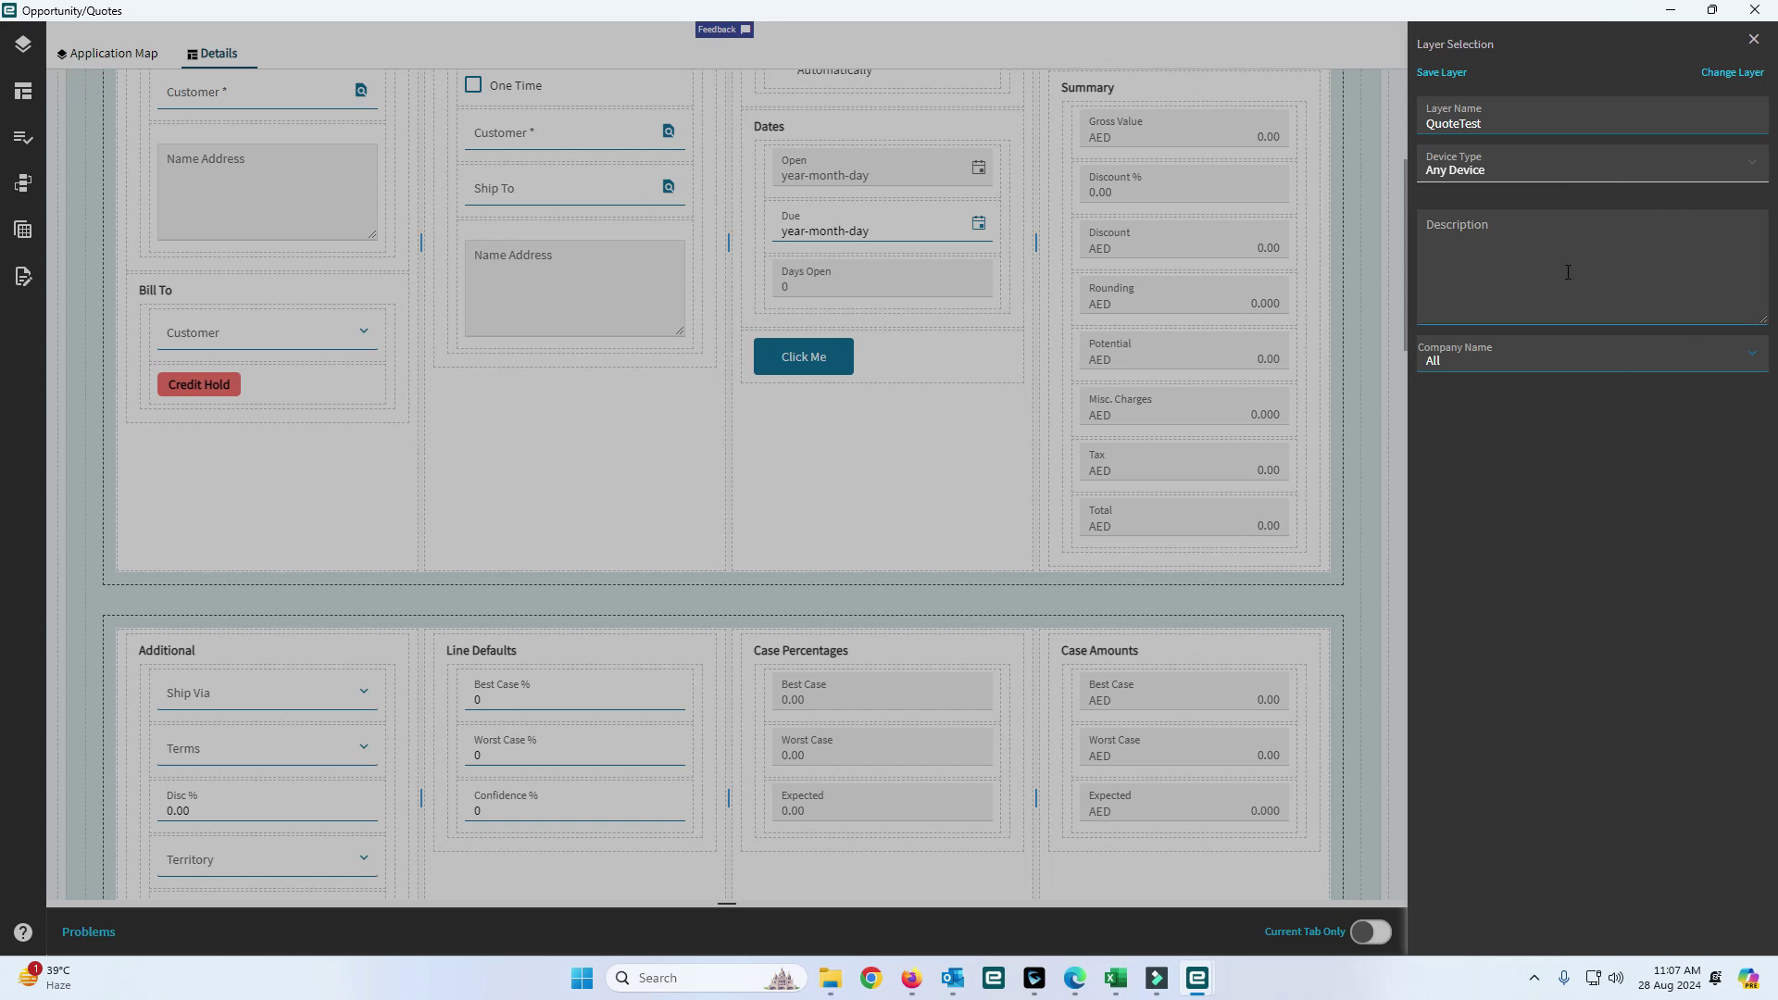
left_click(1442, 72)
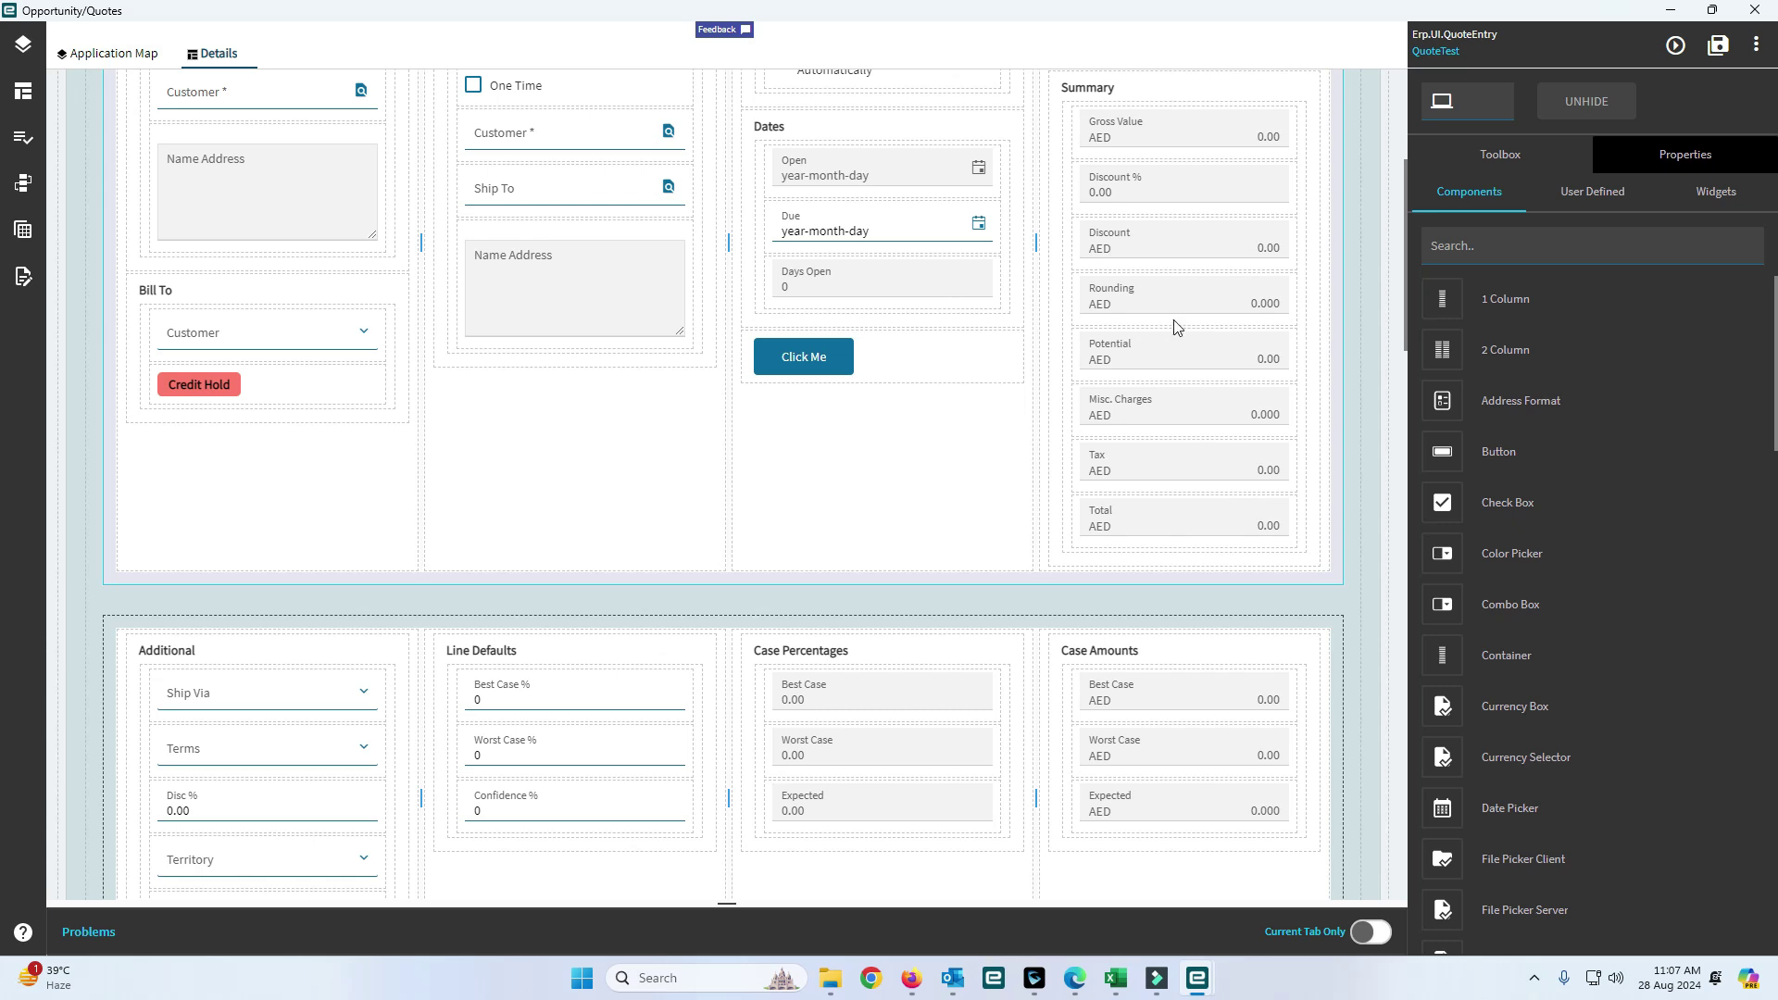
left_click(1679, 46)
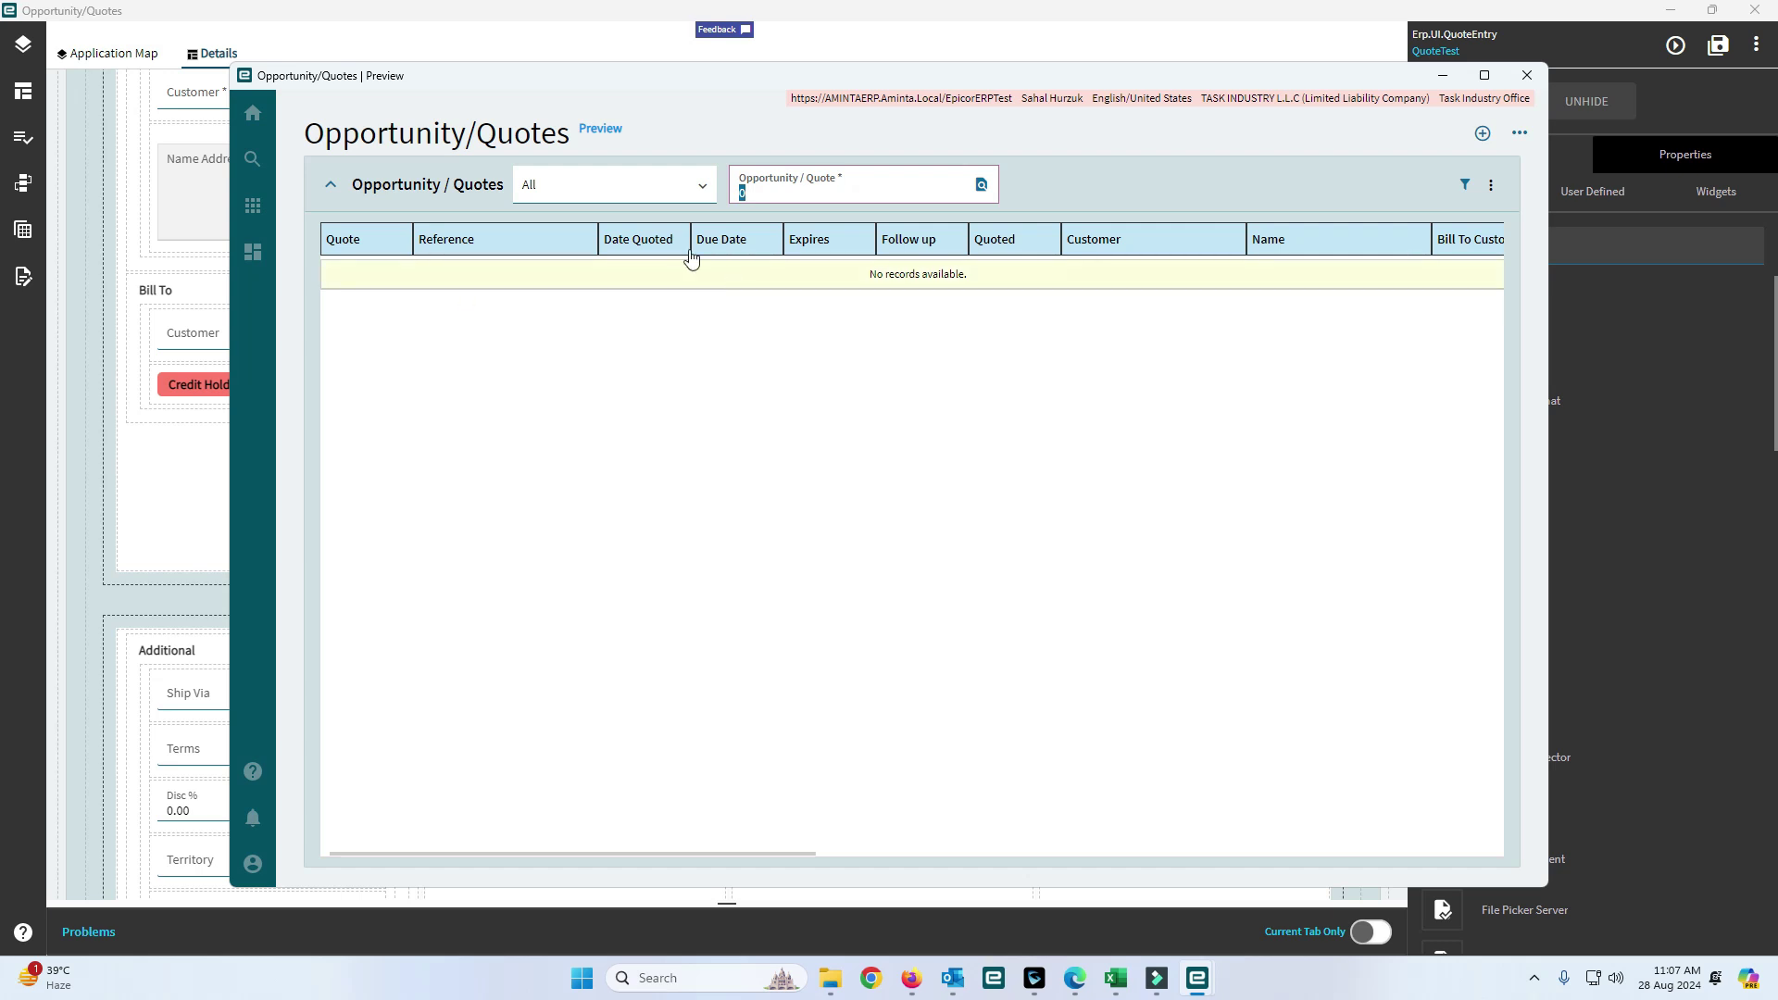
left_click(1484, 135)
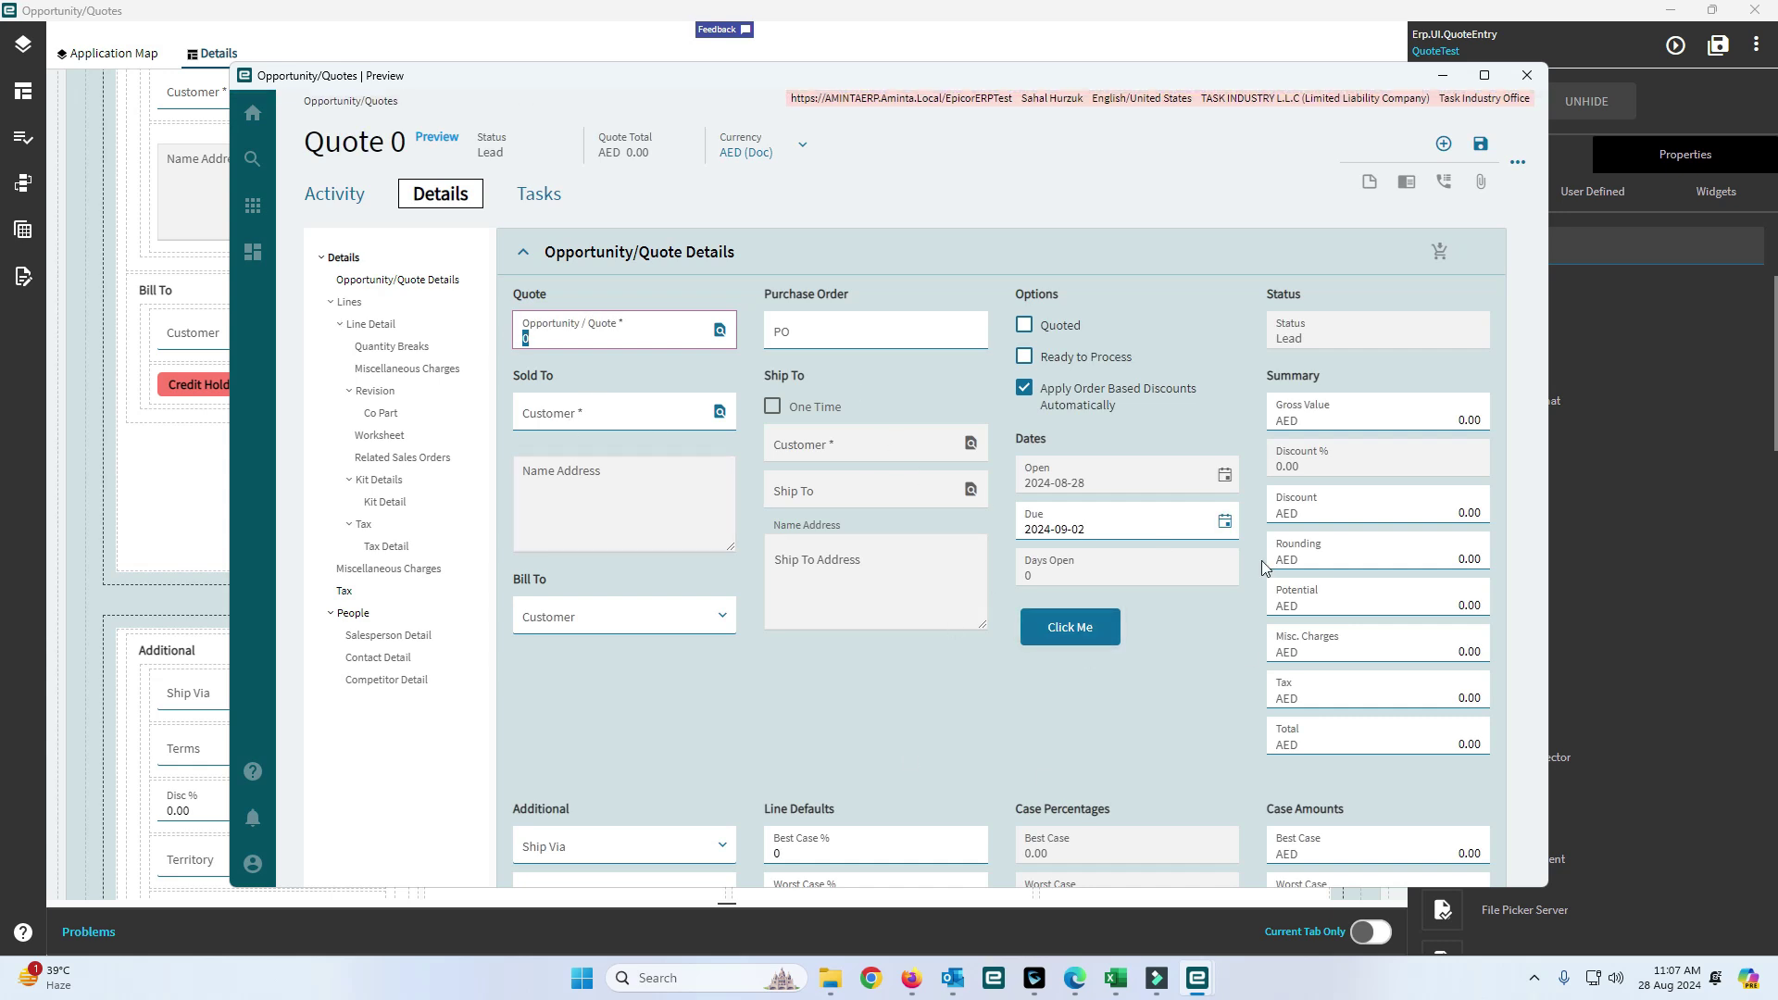
left_click(1063, 639)
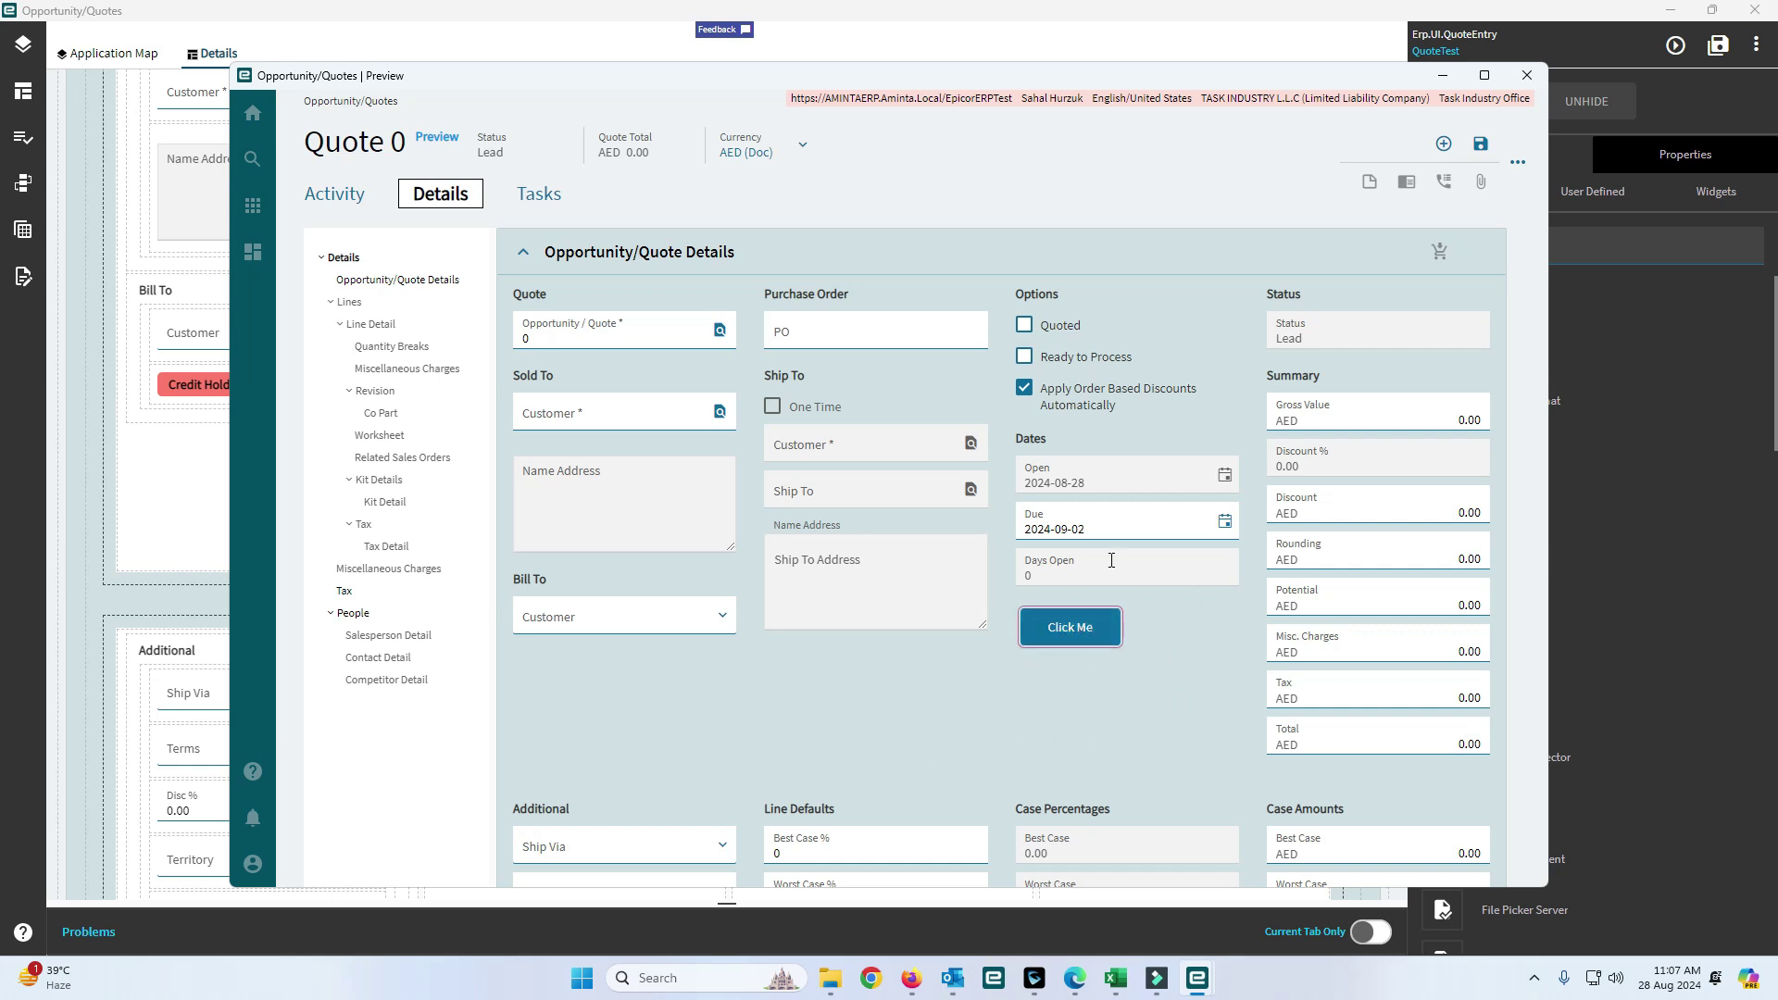
left_click(1538, 82)
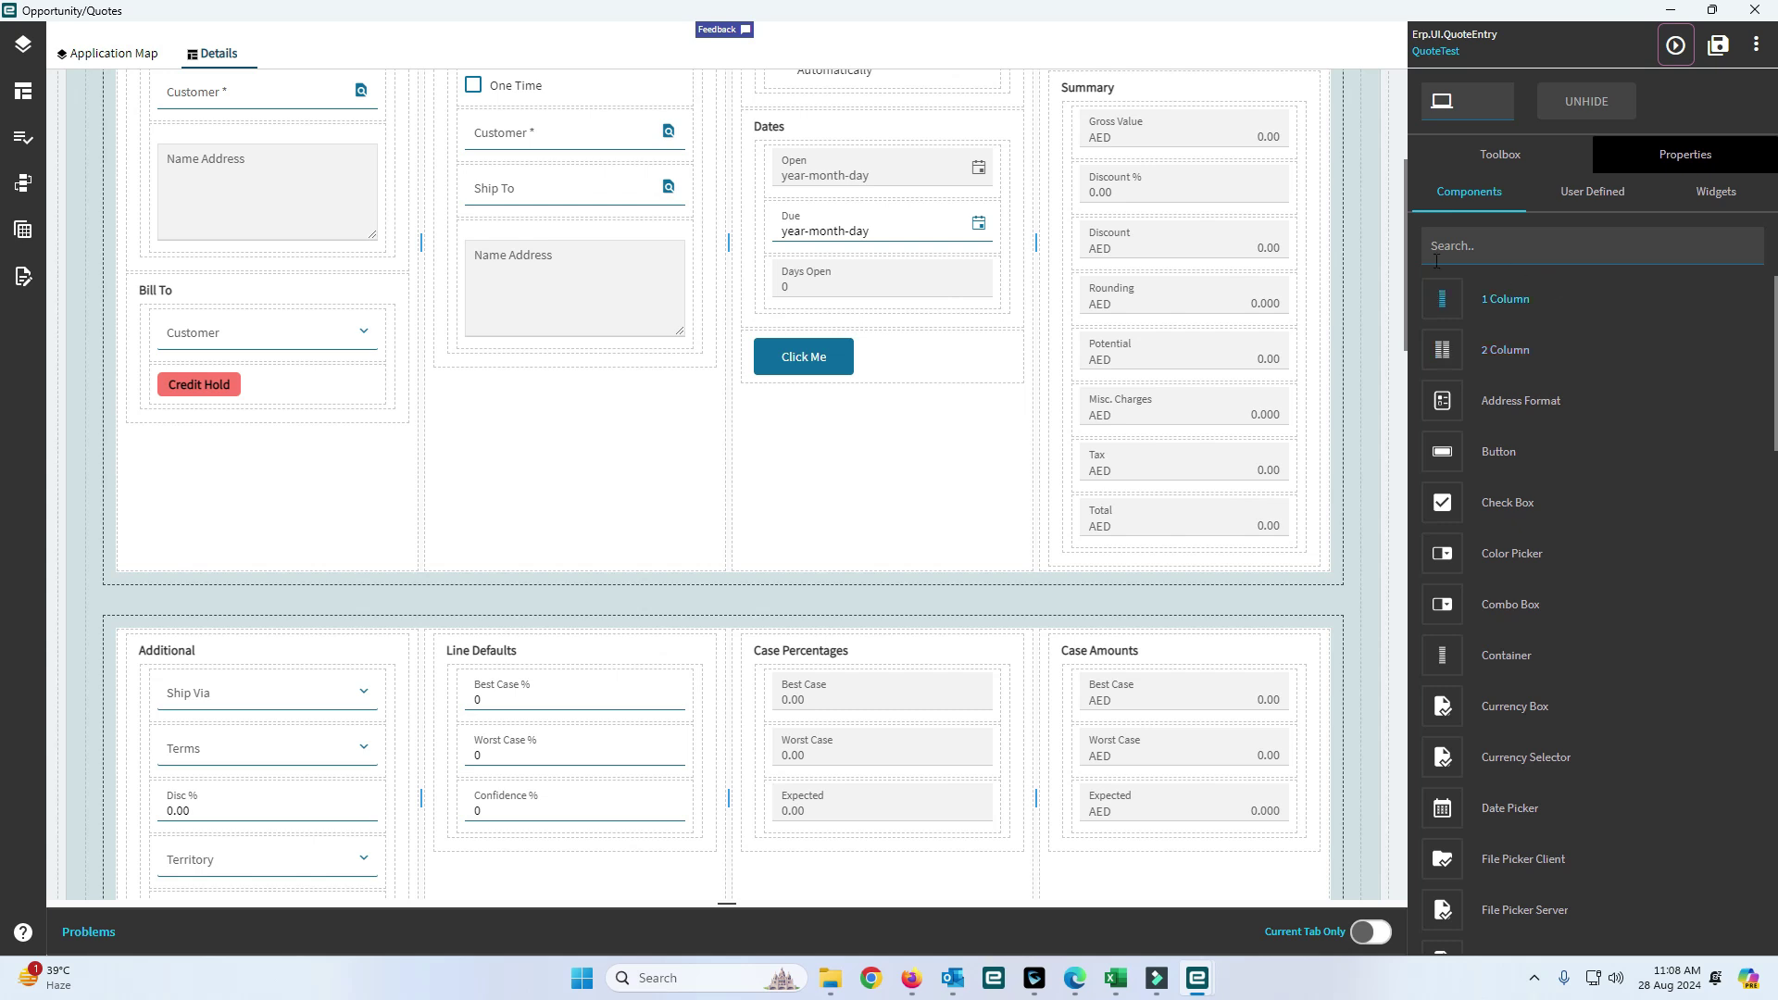
- Create an On Click event for the Click Me button from its Behavior properties
left_click(798, 354)
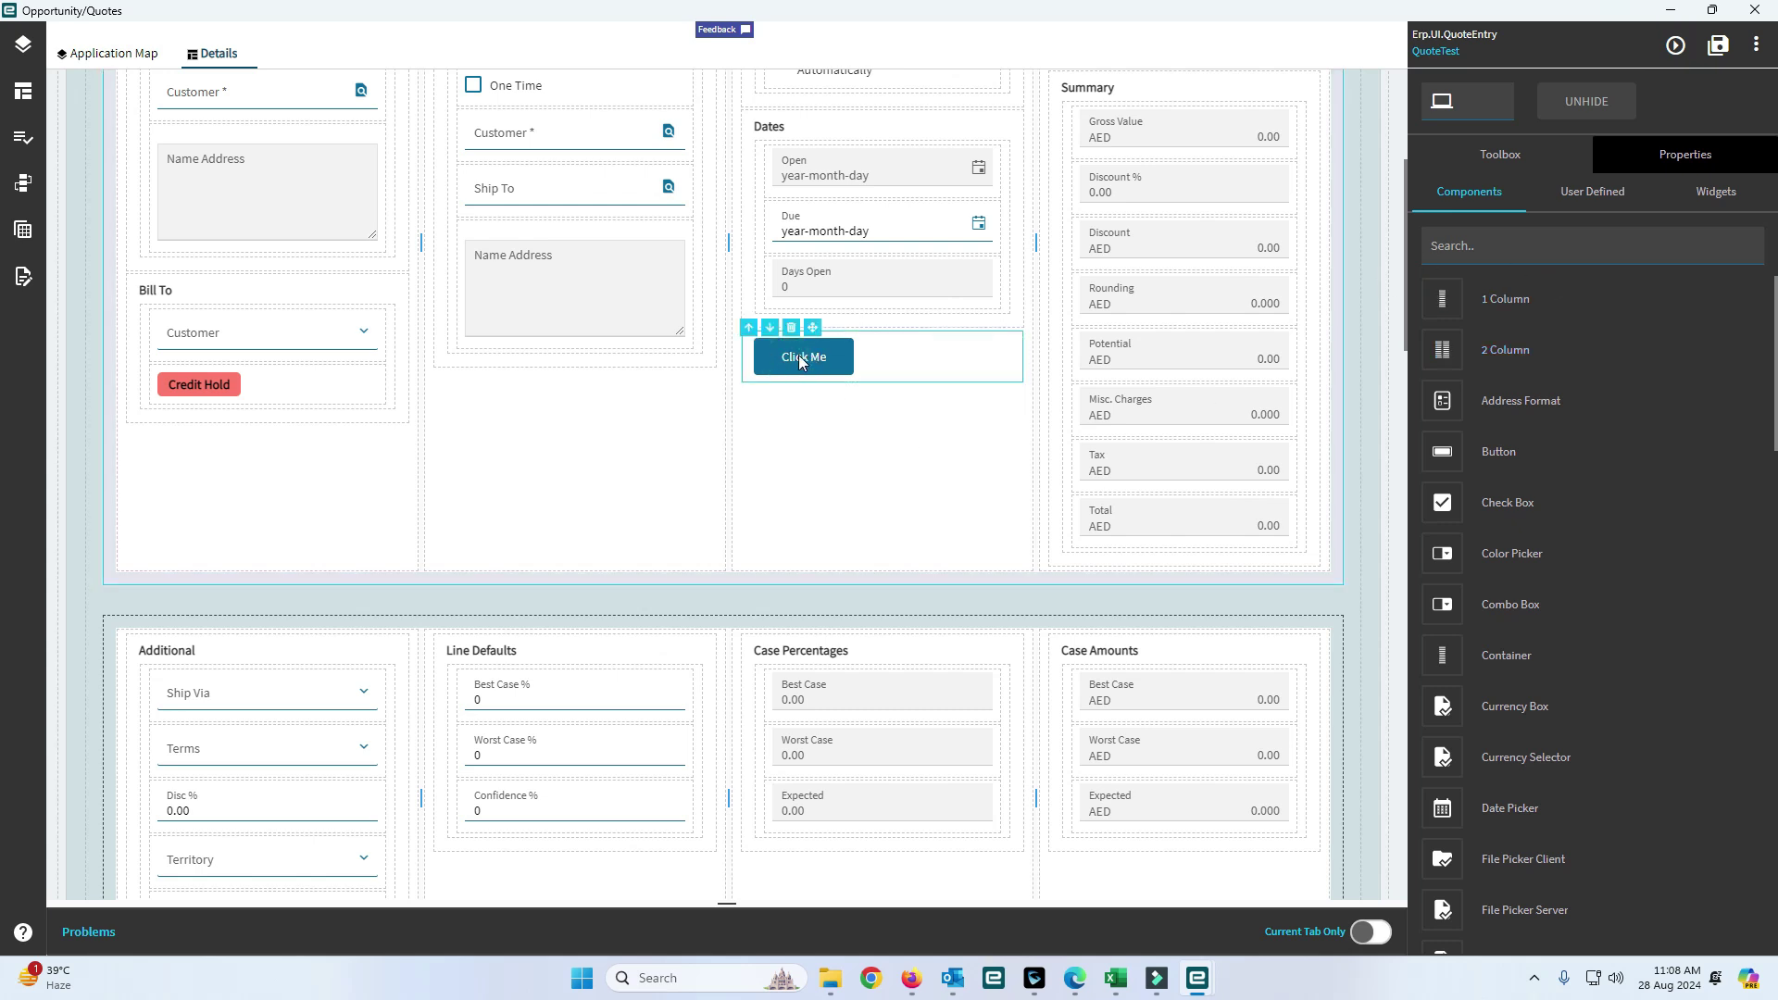
left_click(1686, 154)
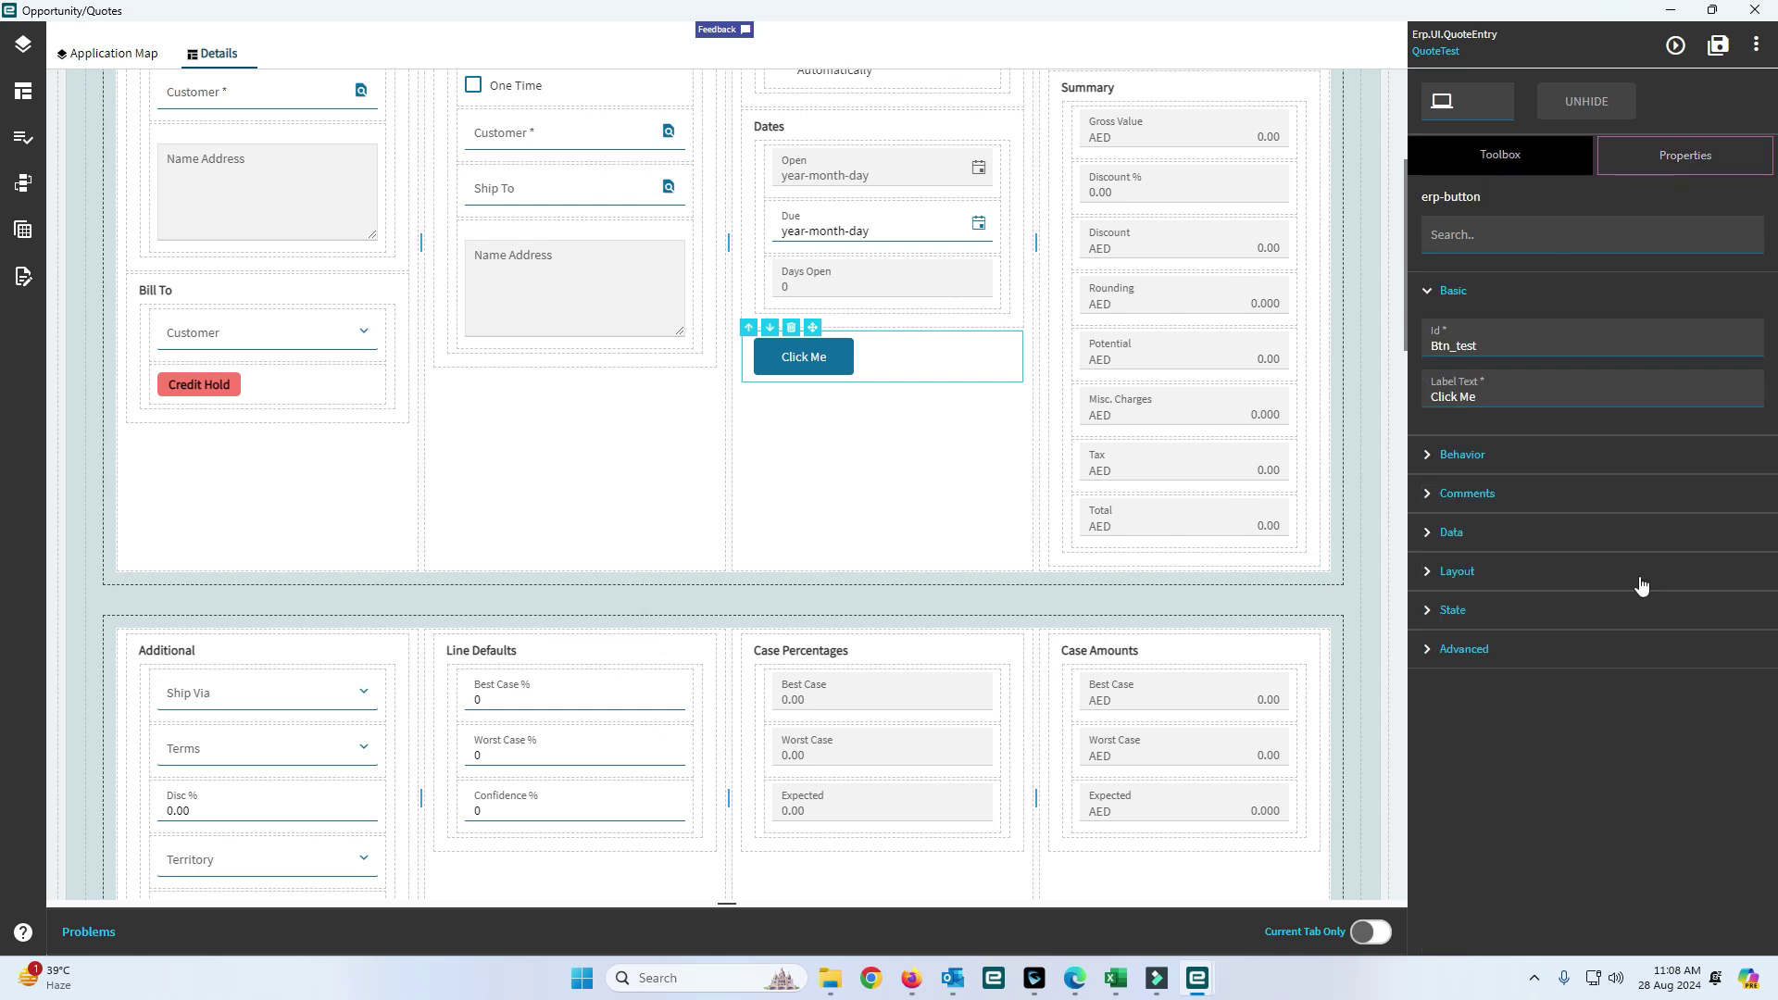
left_click(1429, 494)
left_click(1427, 454)
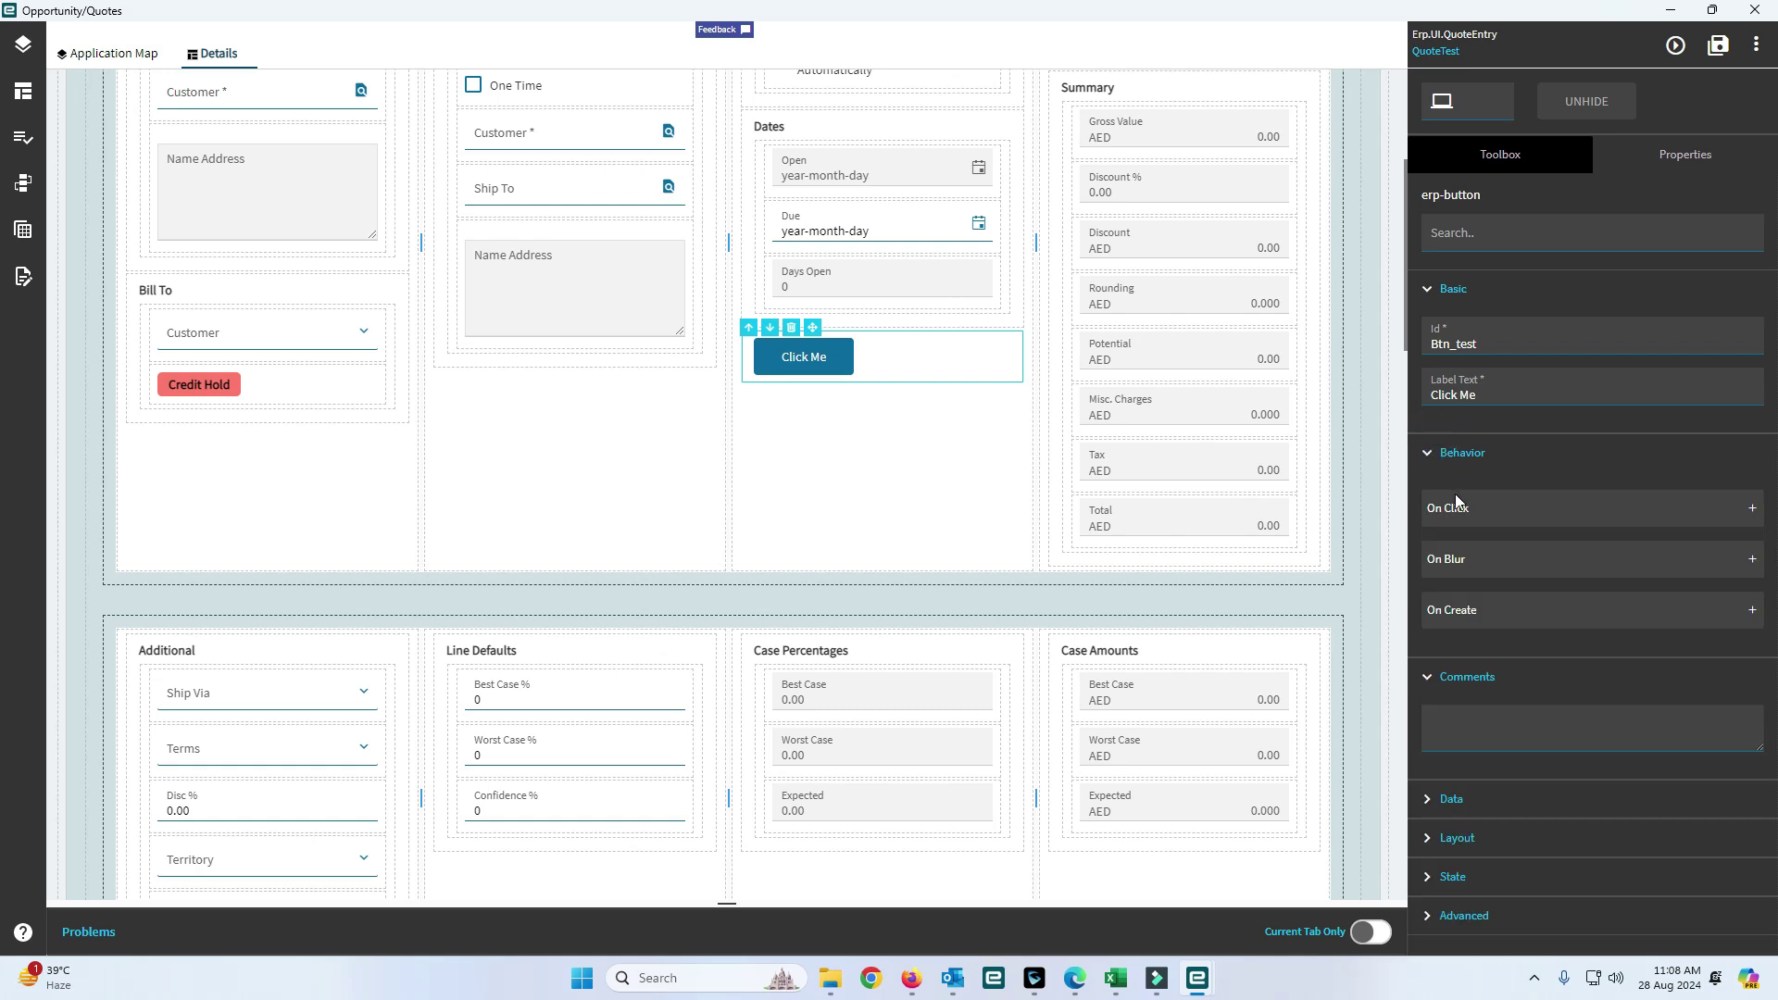
left_click(1505, 512)
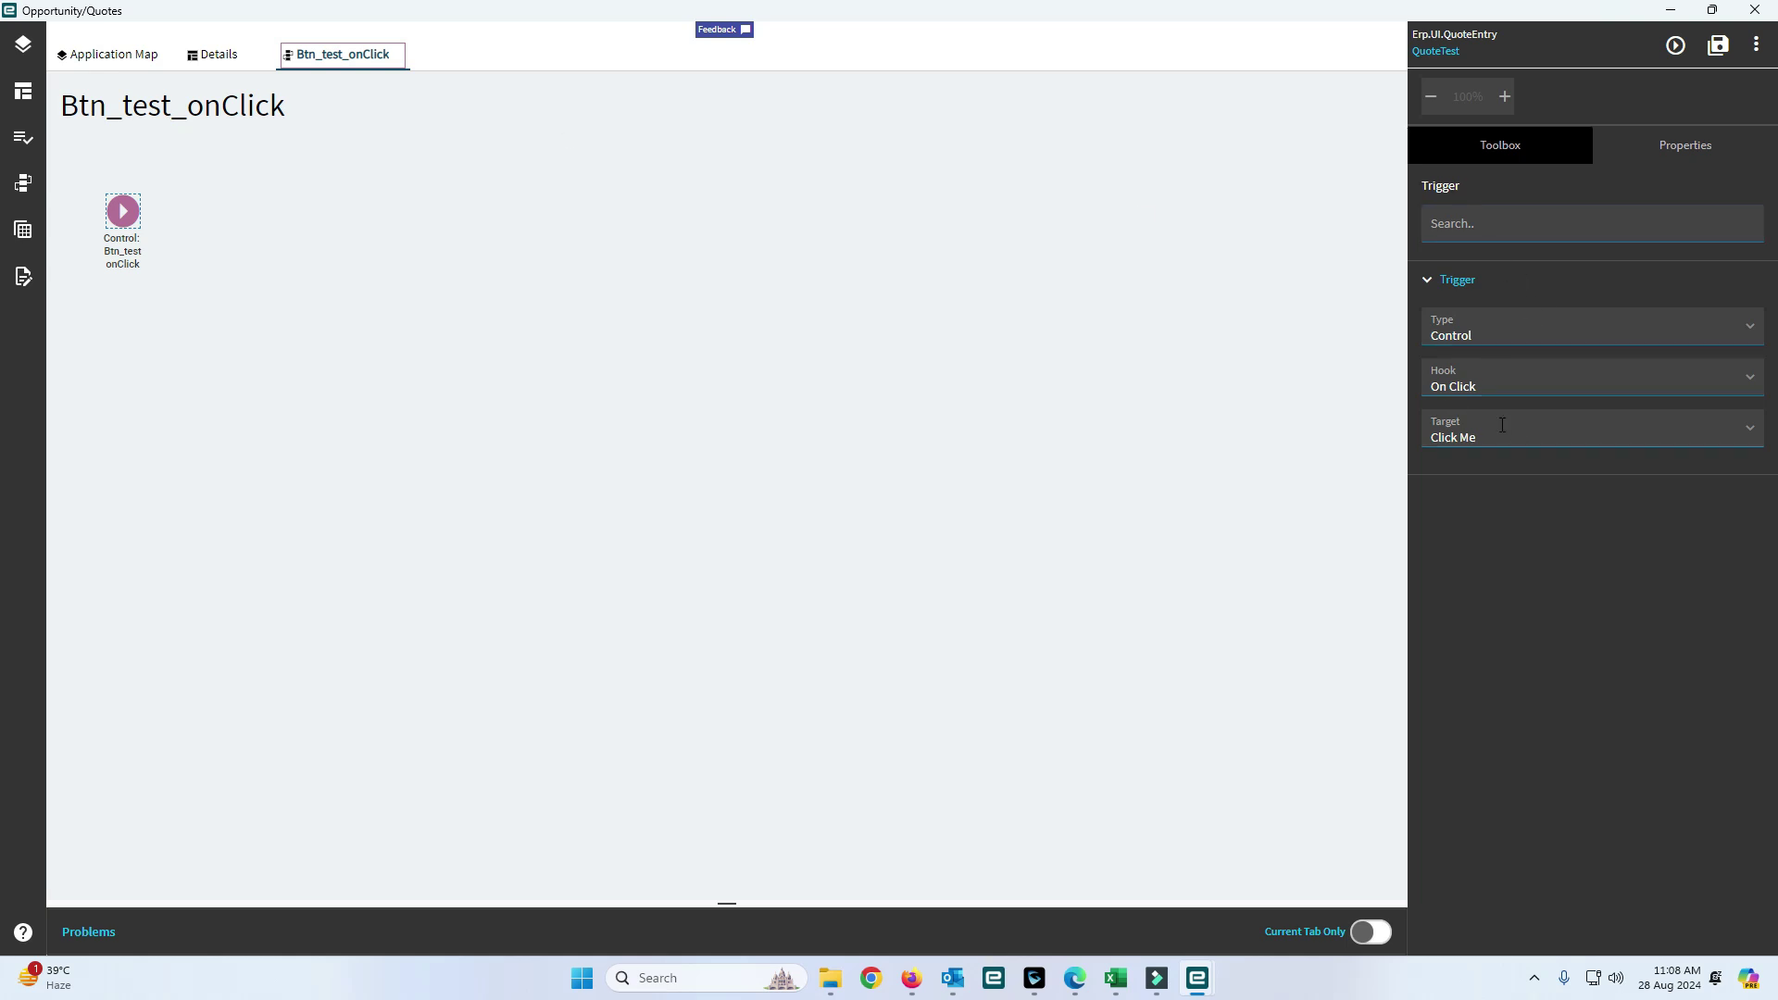
left_click(102, 210)
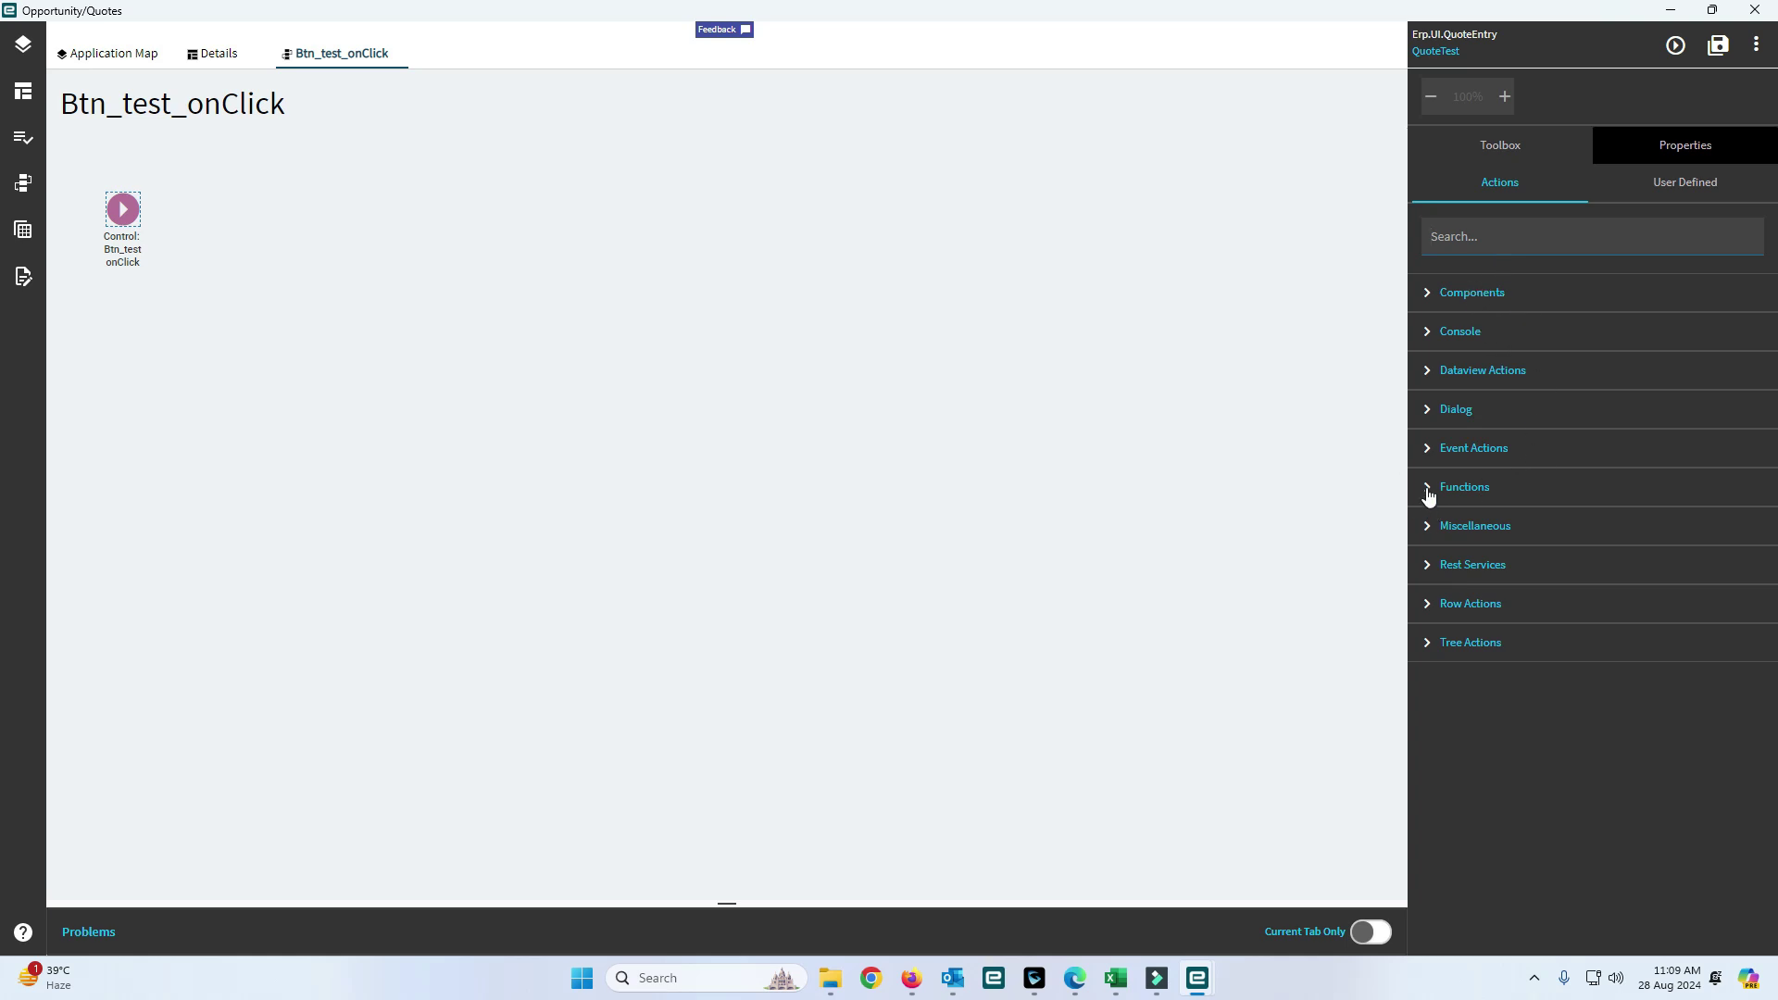
- Drag a dialog-show action from the Dialog actions onto the canvas after the click trigger
left_click(1428, 410)
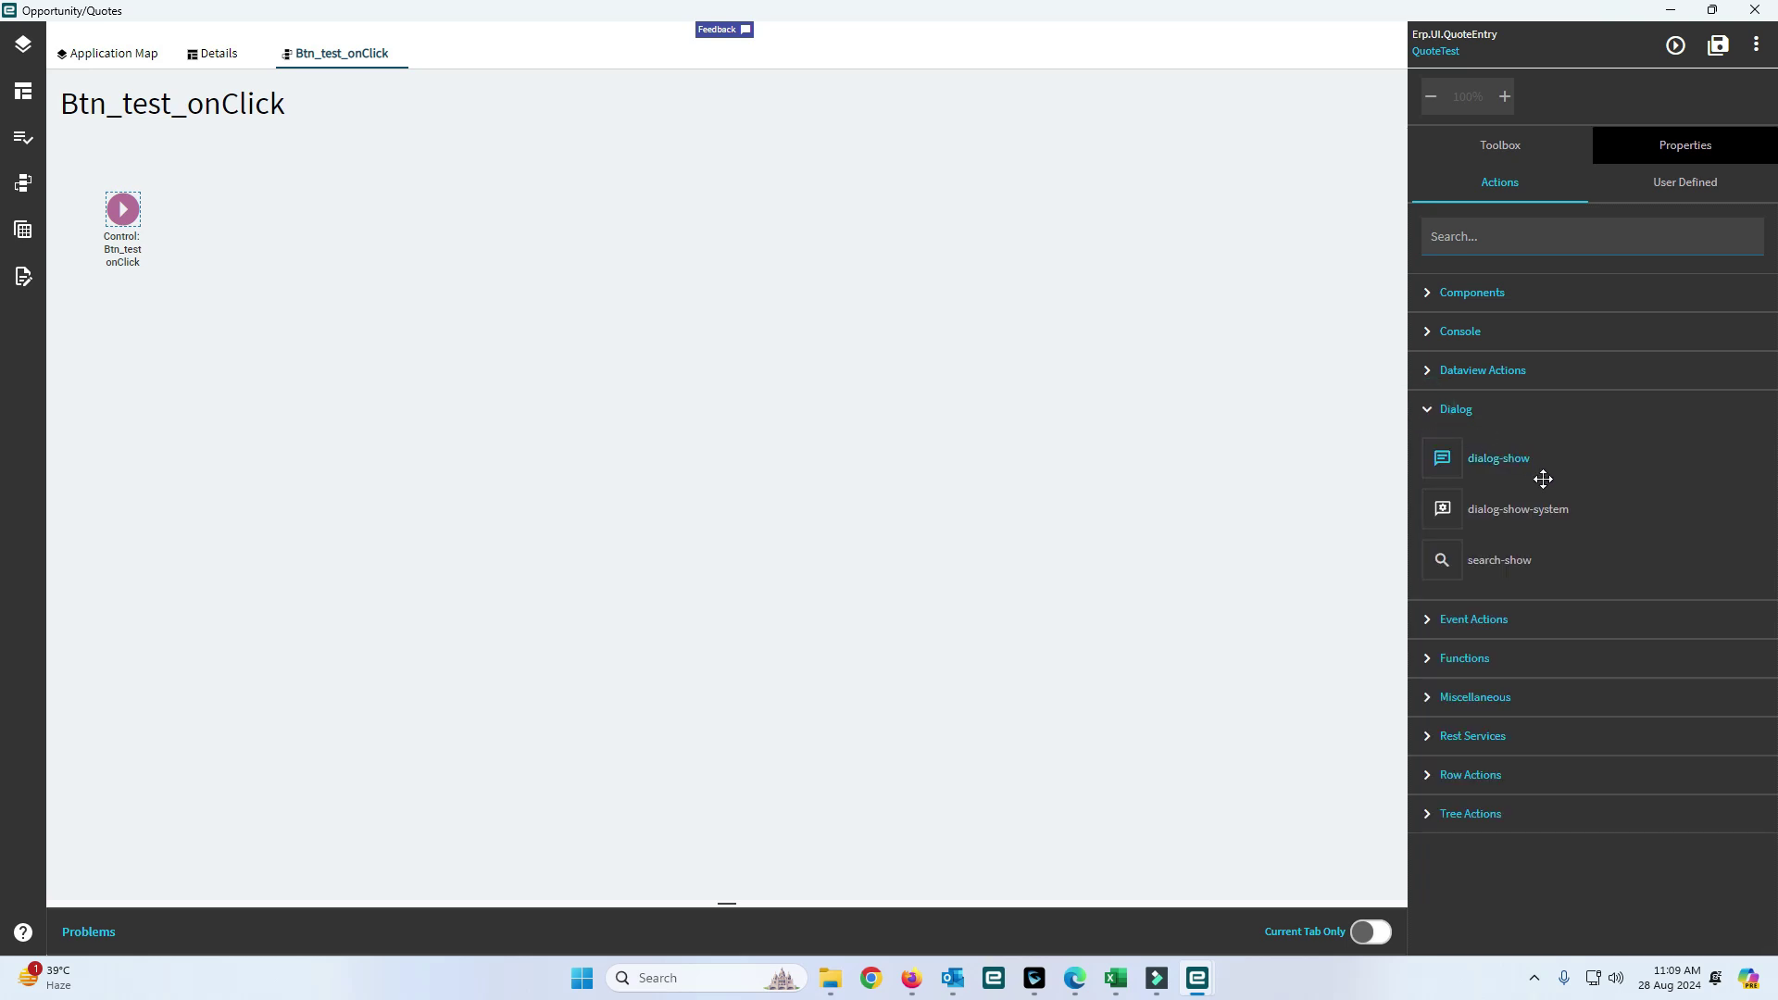
left_click_drag(1529, 467, 305, 218)
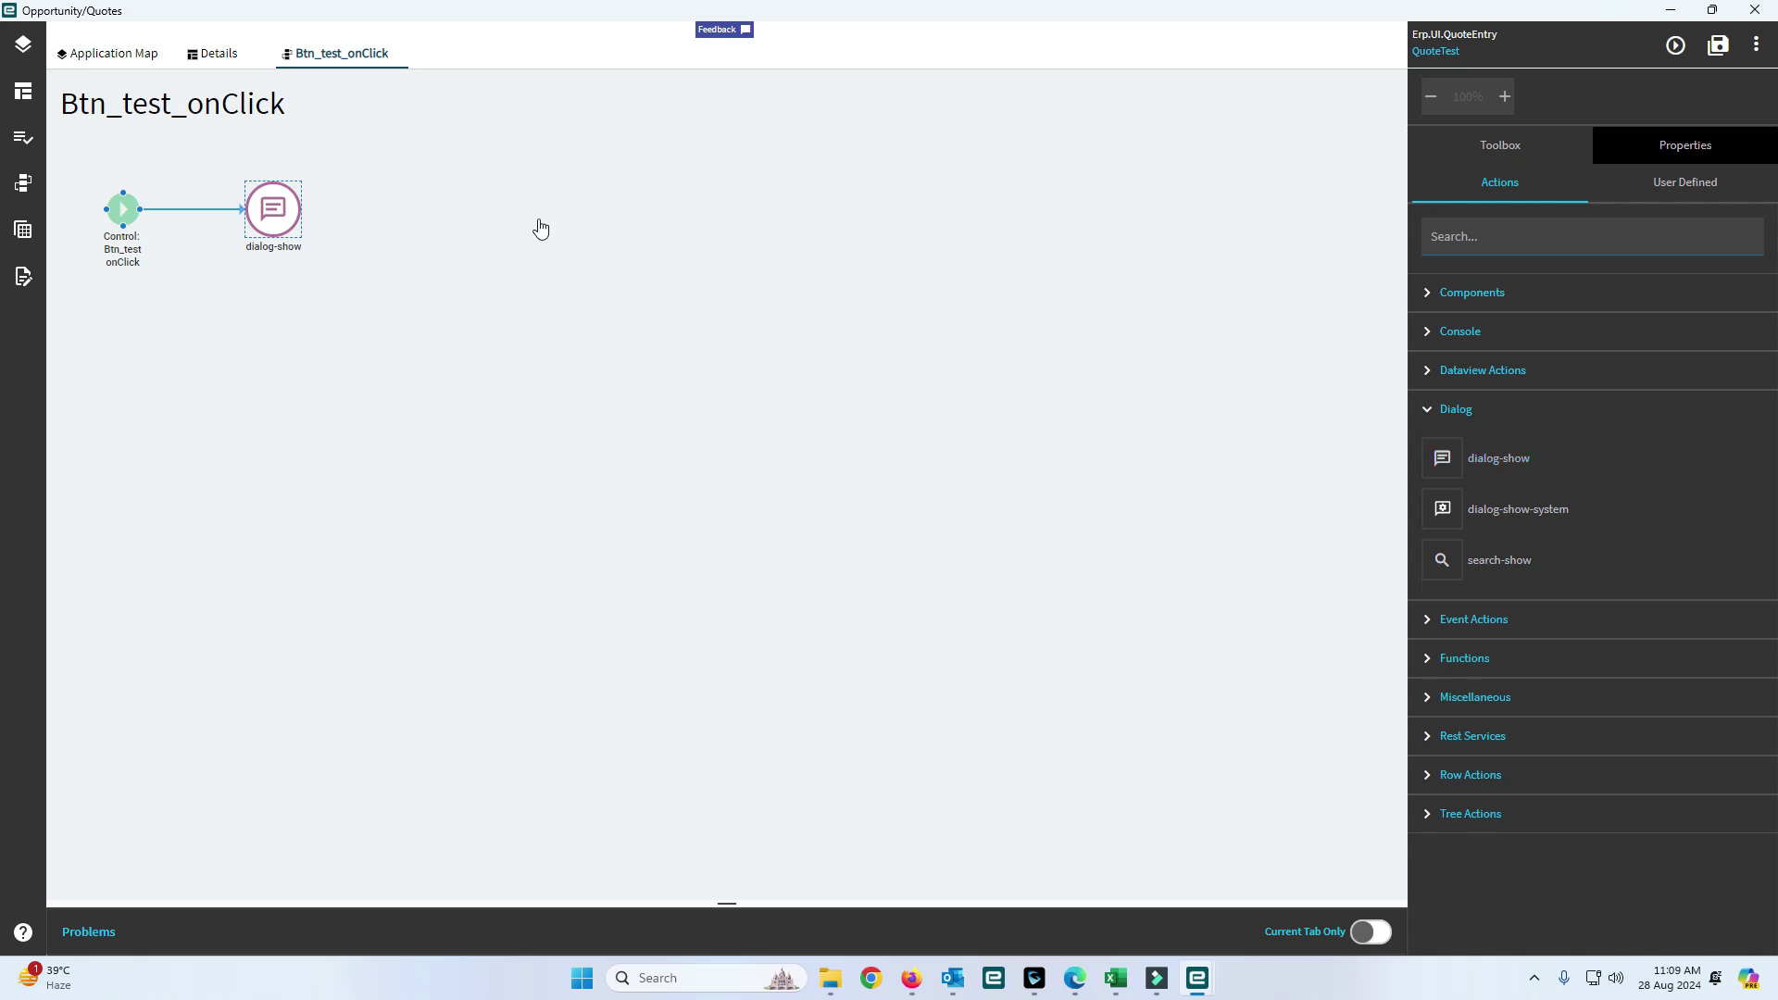
left_click(267, 205)
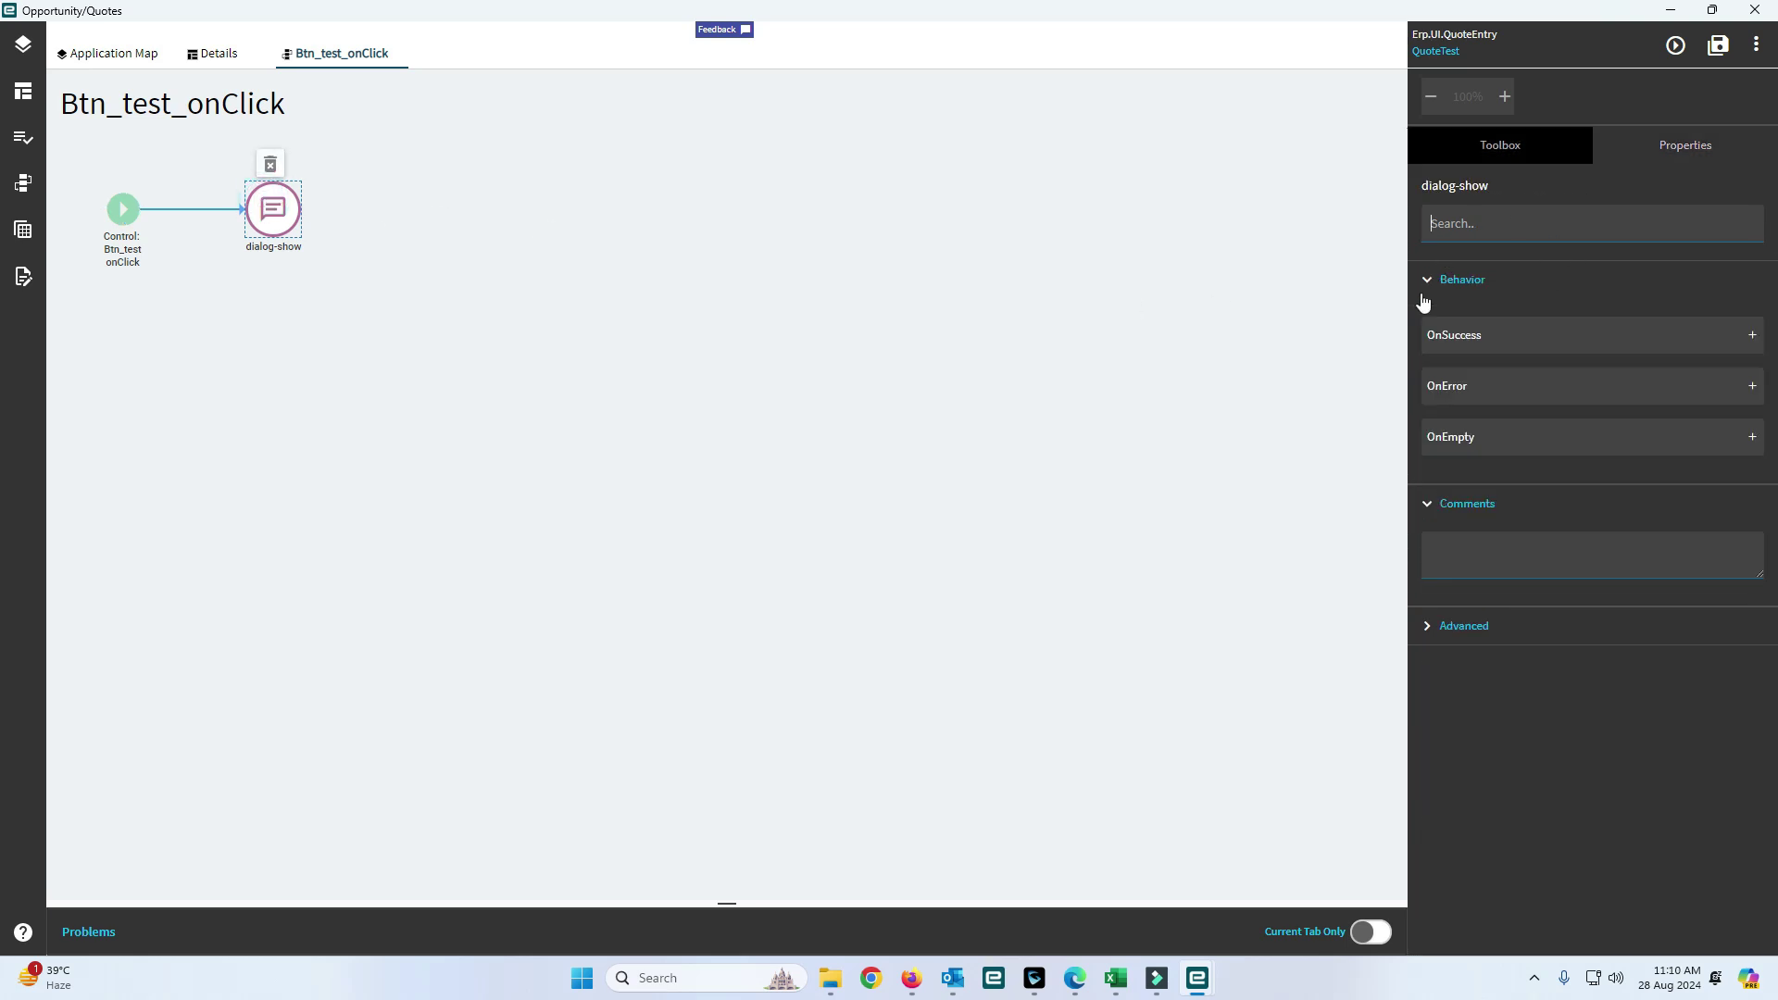
- Set the dialog-show Type to alert with message 'You Clicked ME' and save the event
left_click(1269, 423)
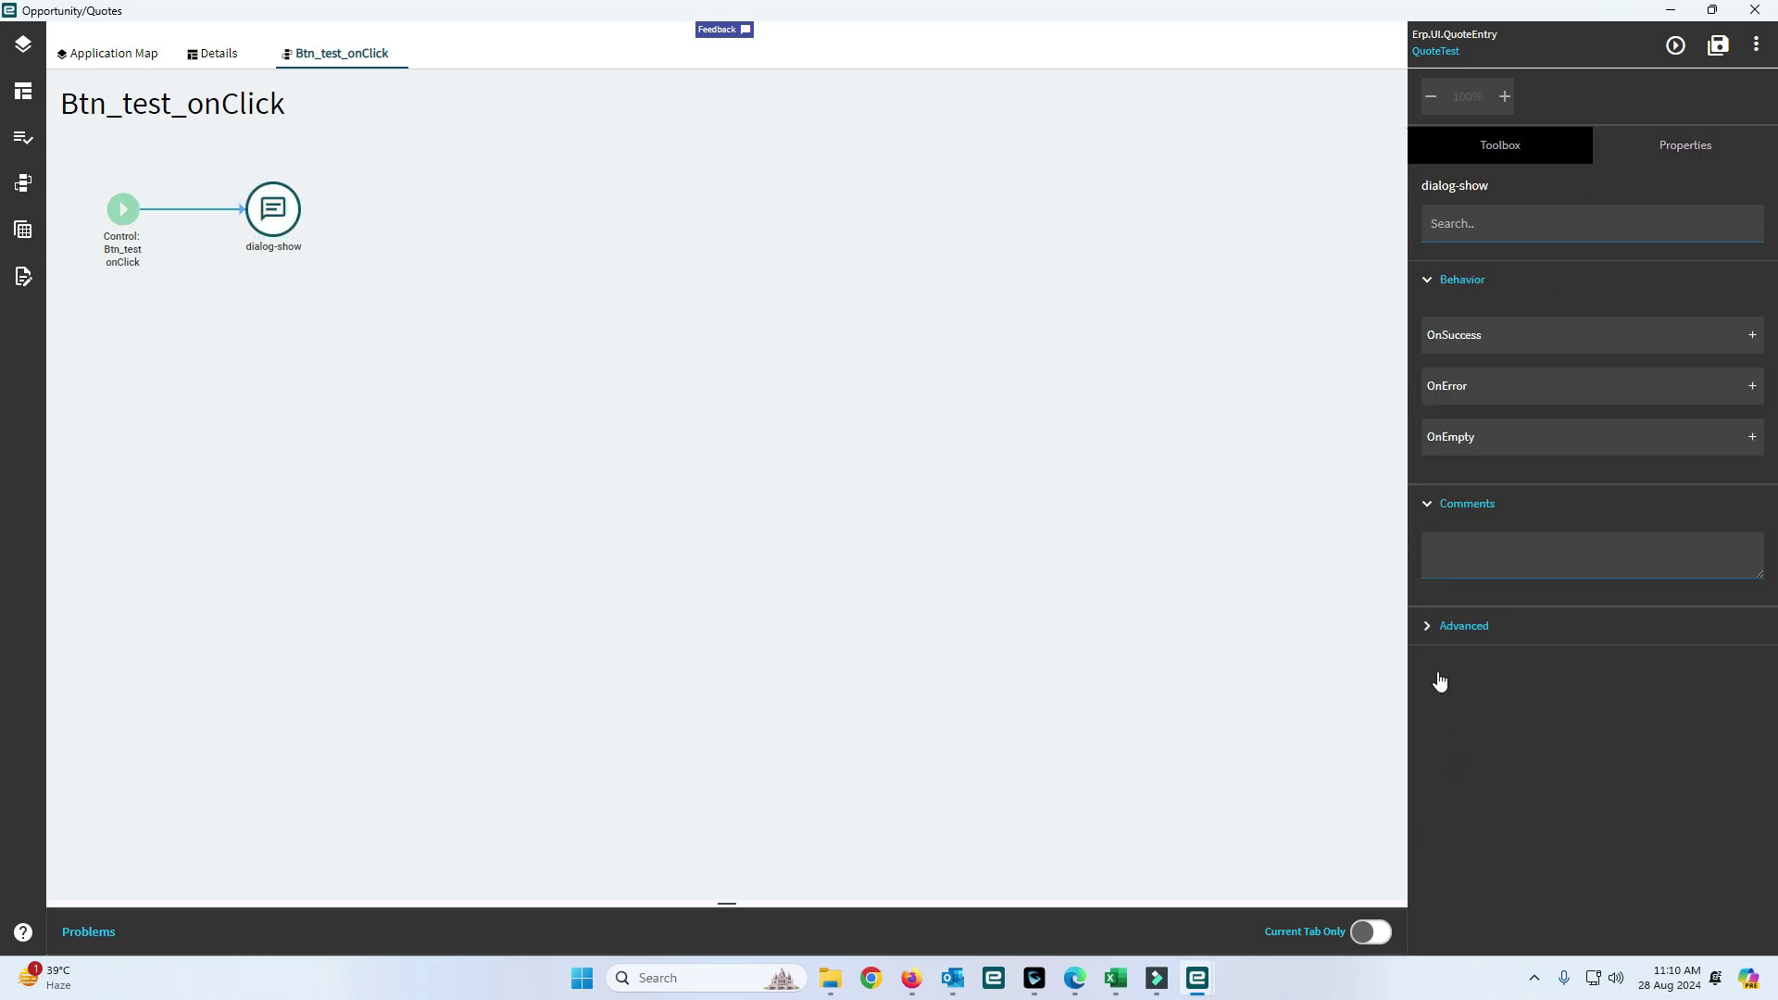
left_click(1428, 627)
left_click(1480, 685)
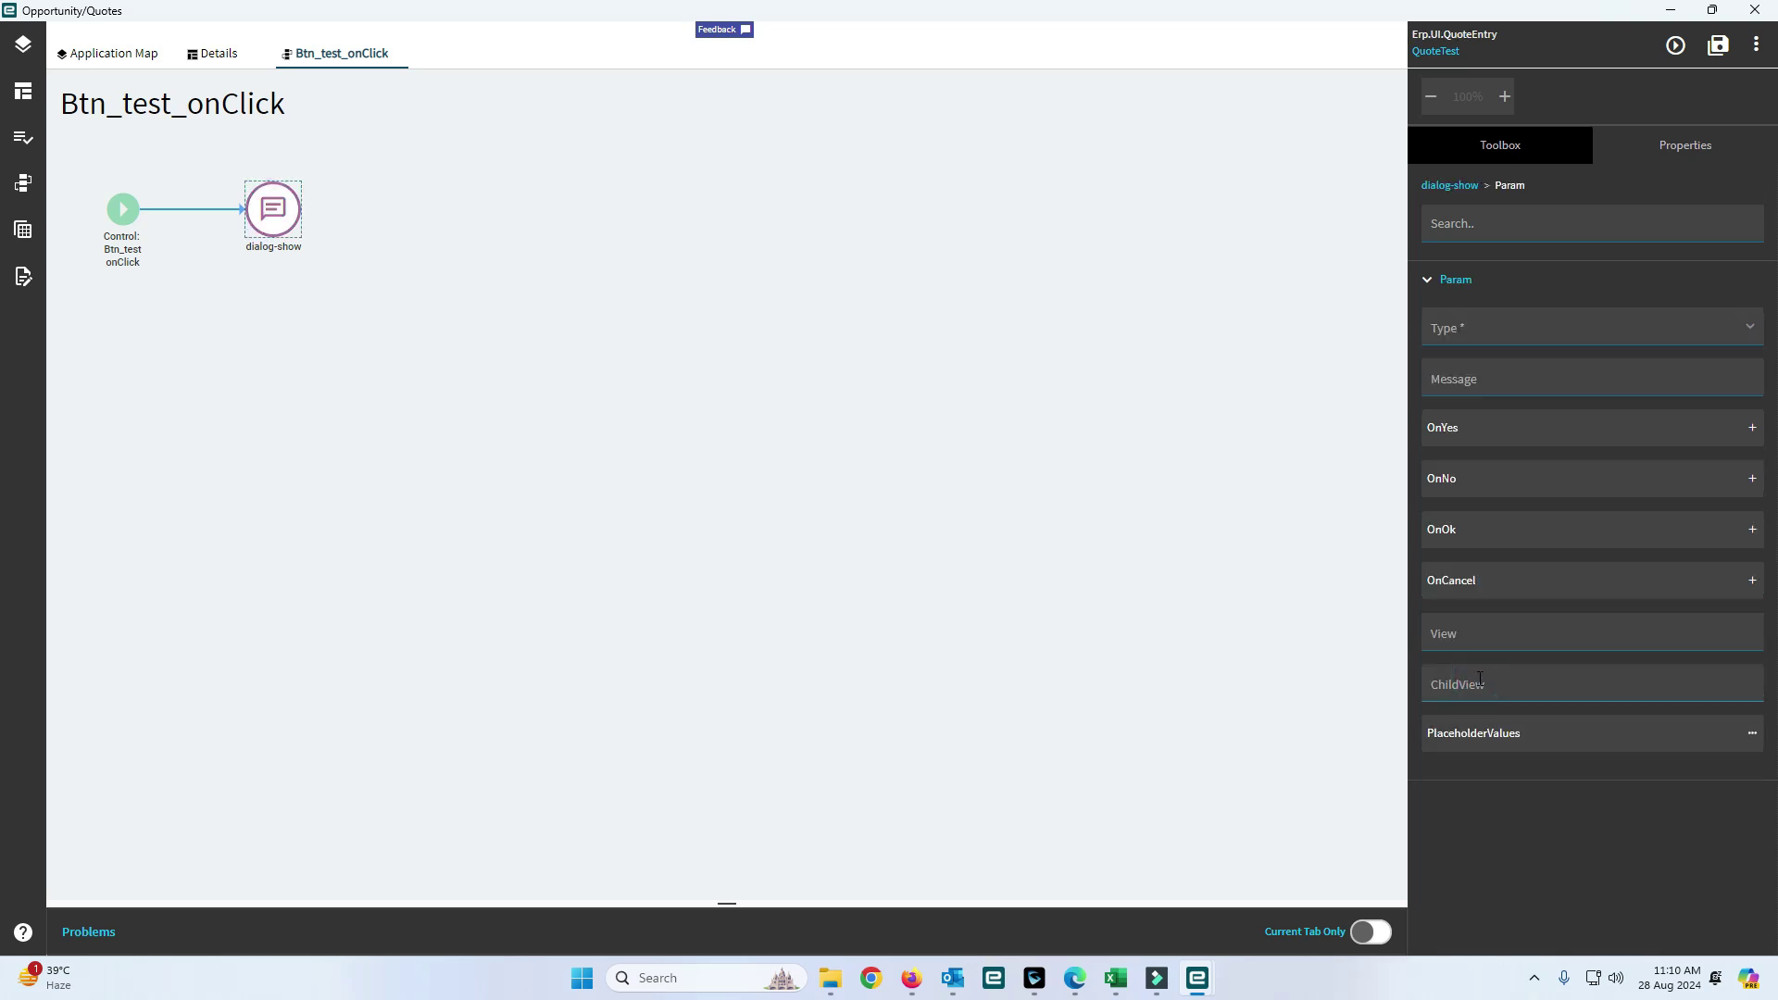
left_click(1430, 362)
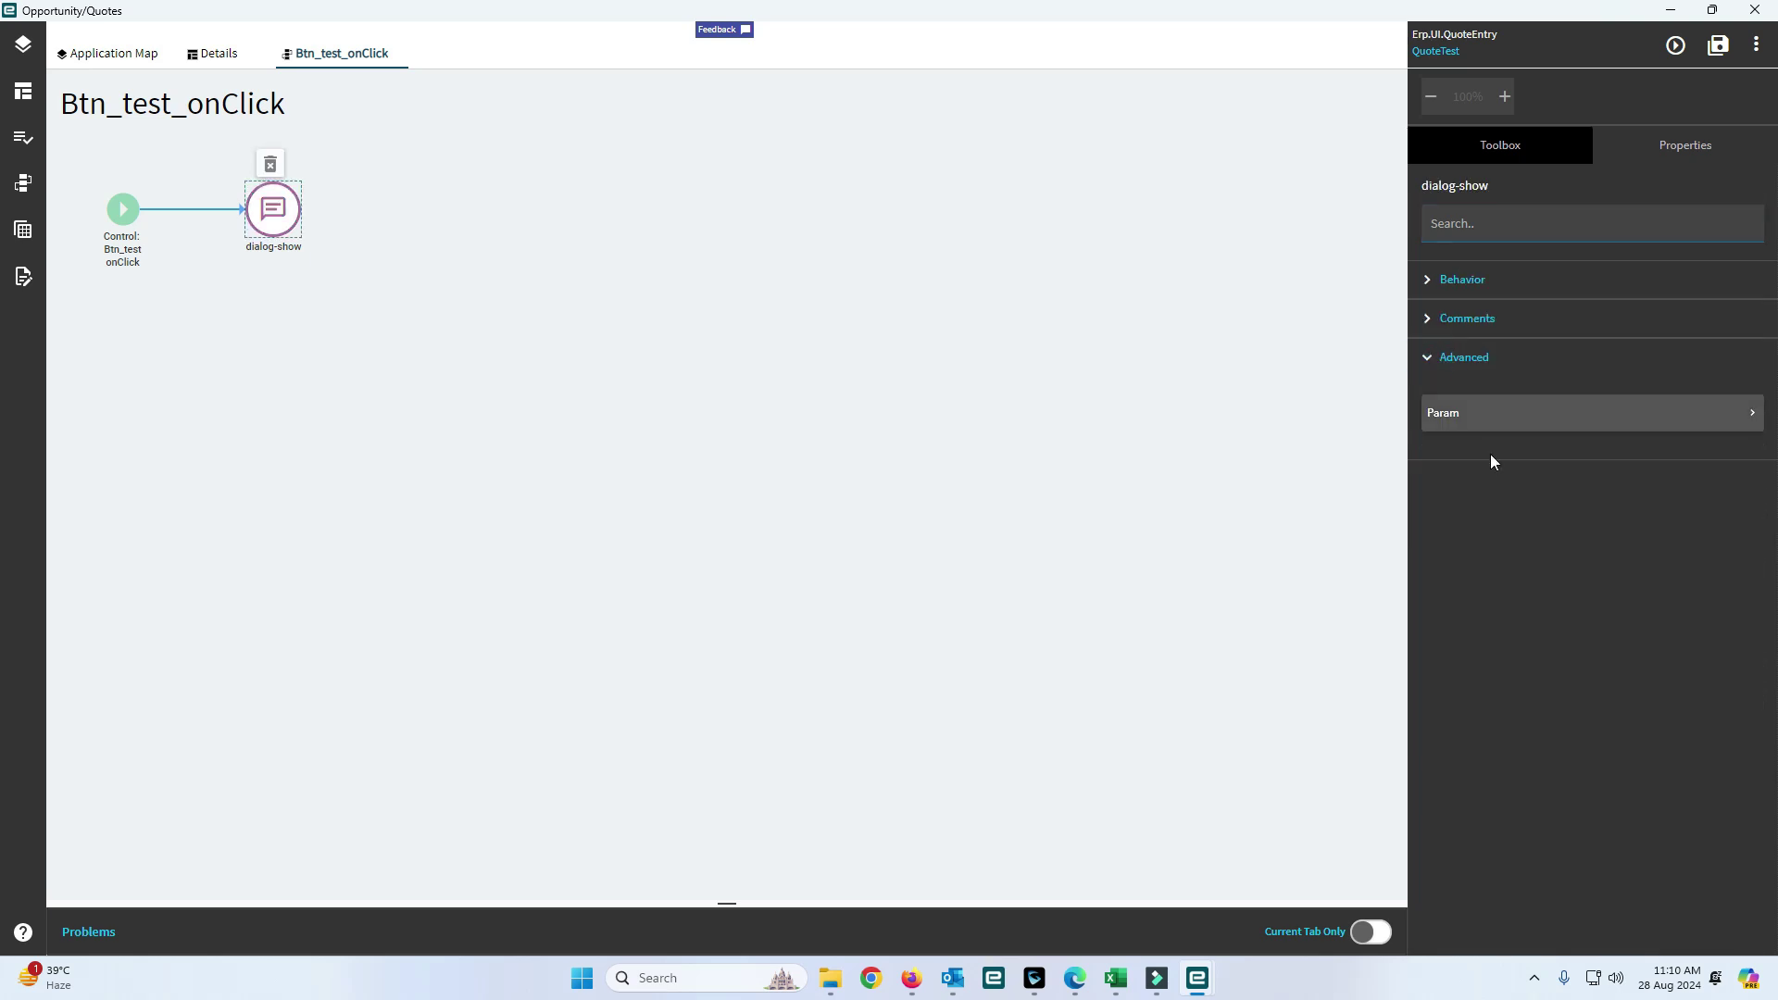
left_click(1501, 419)
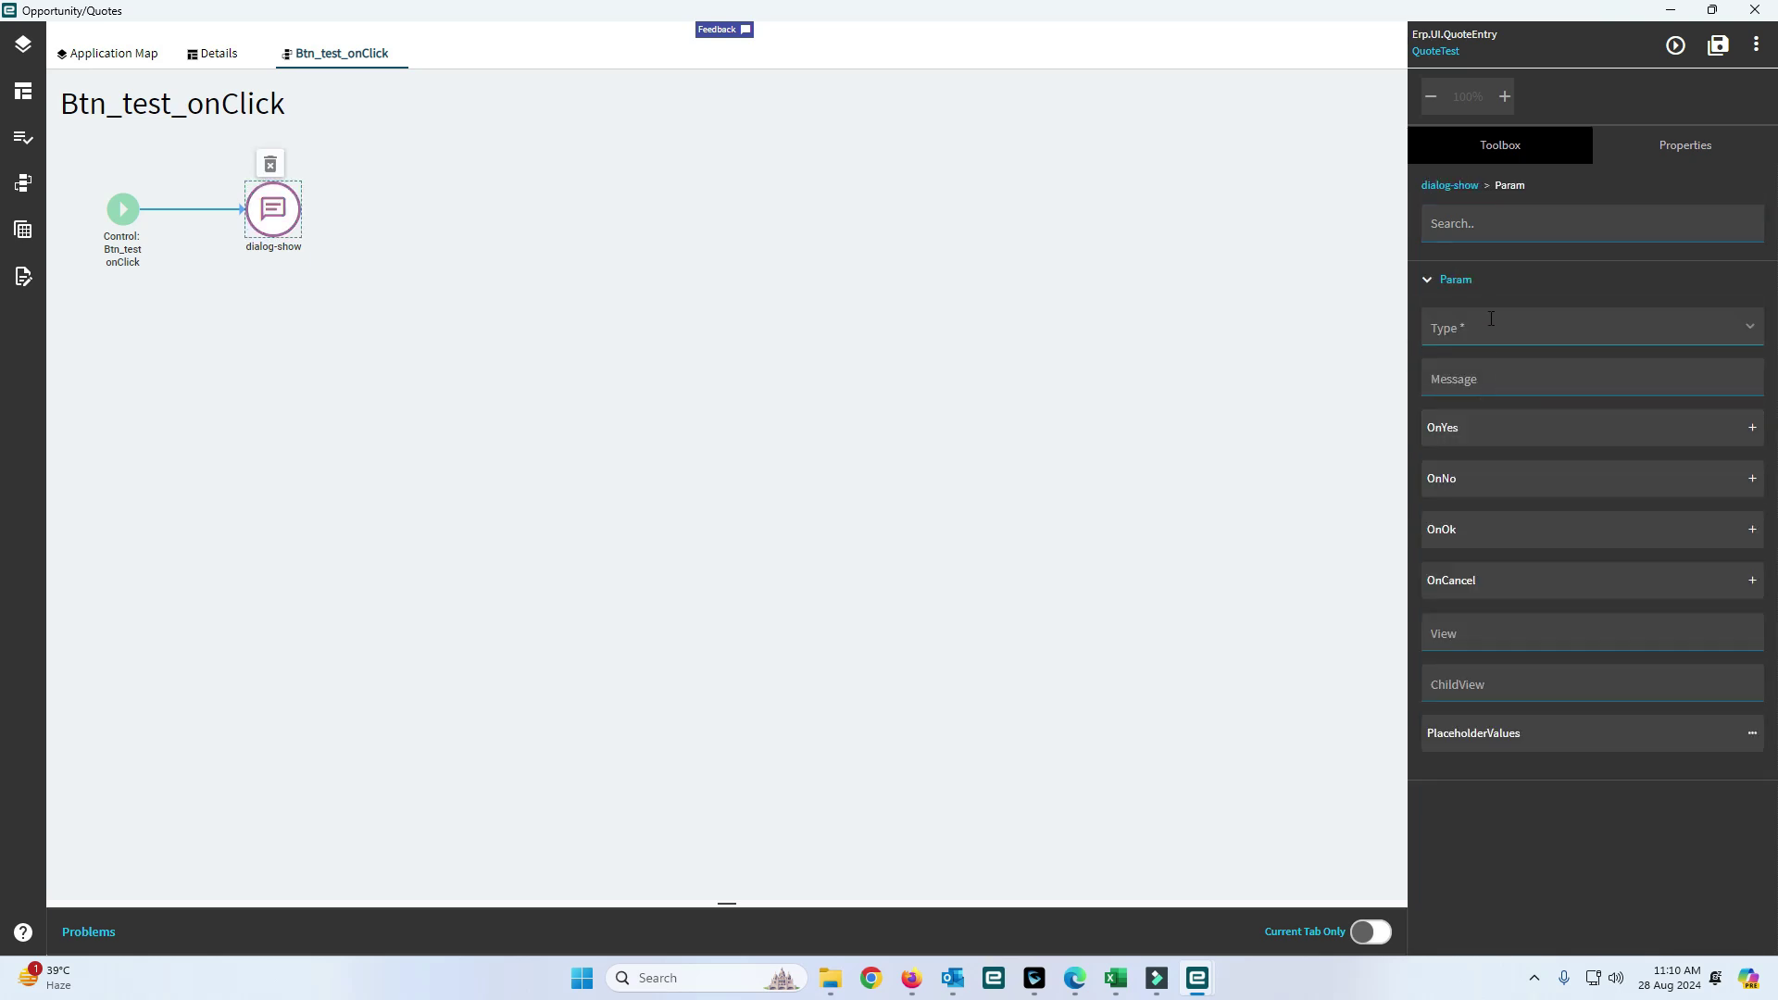
left_click(1741, 365)
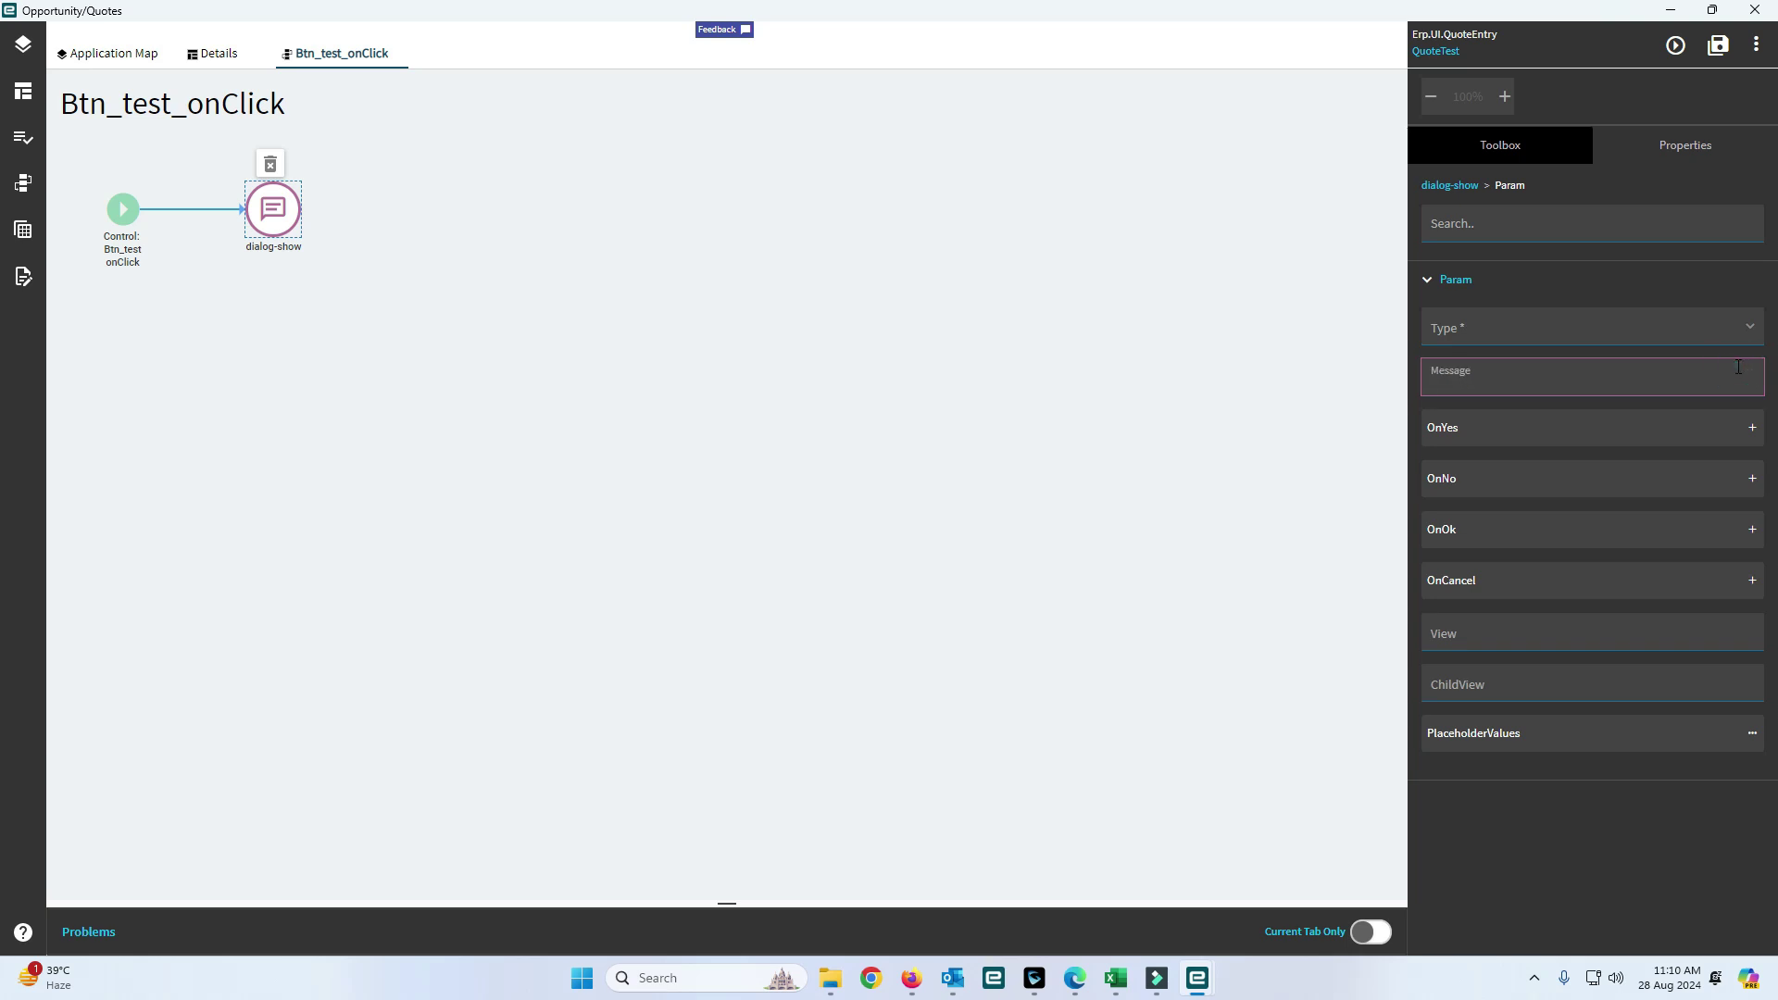
left_click(1750, 340)
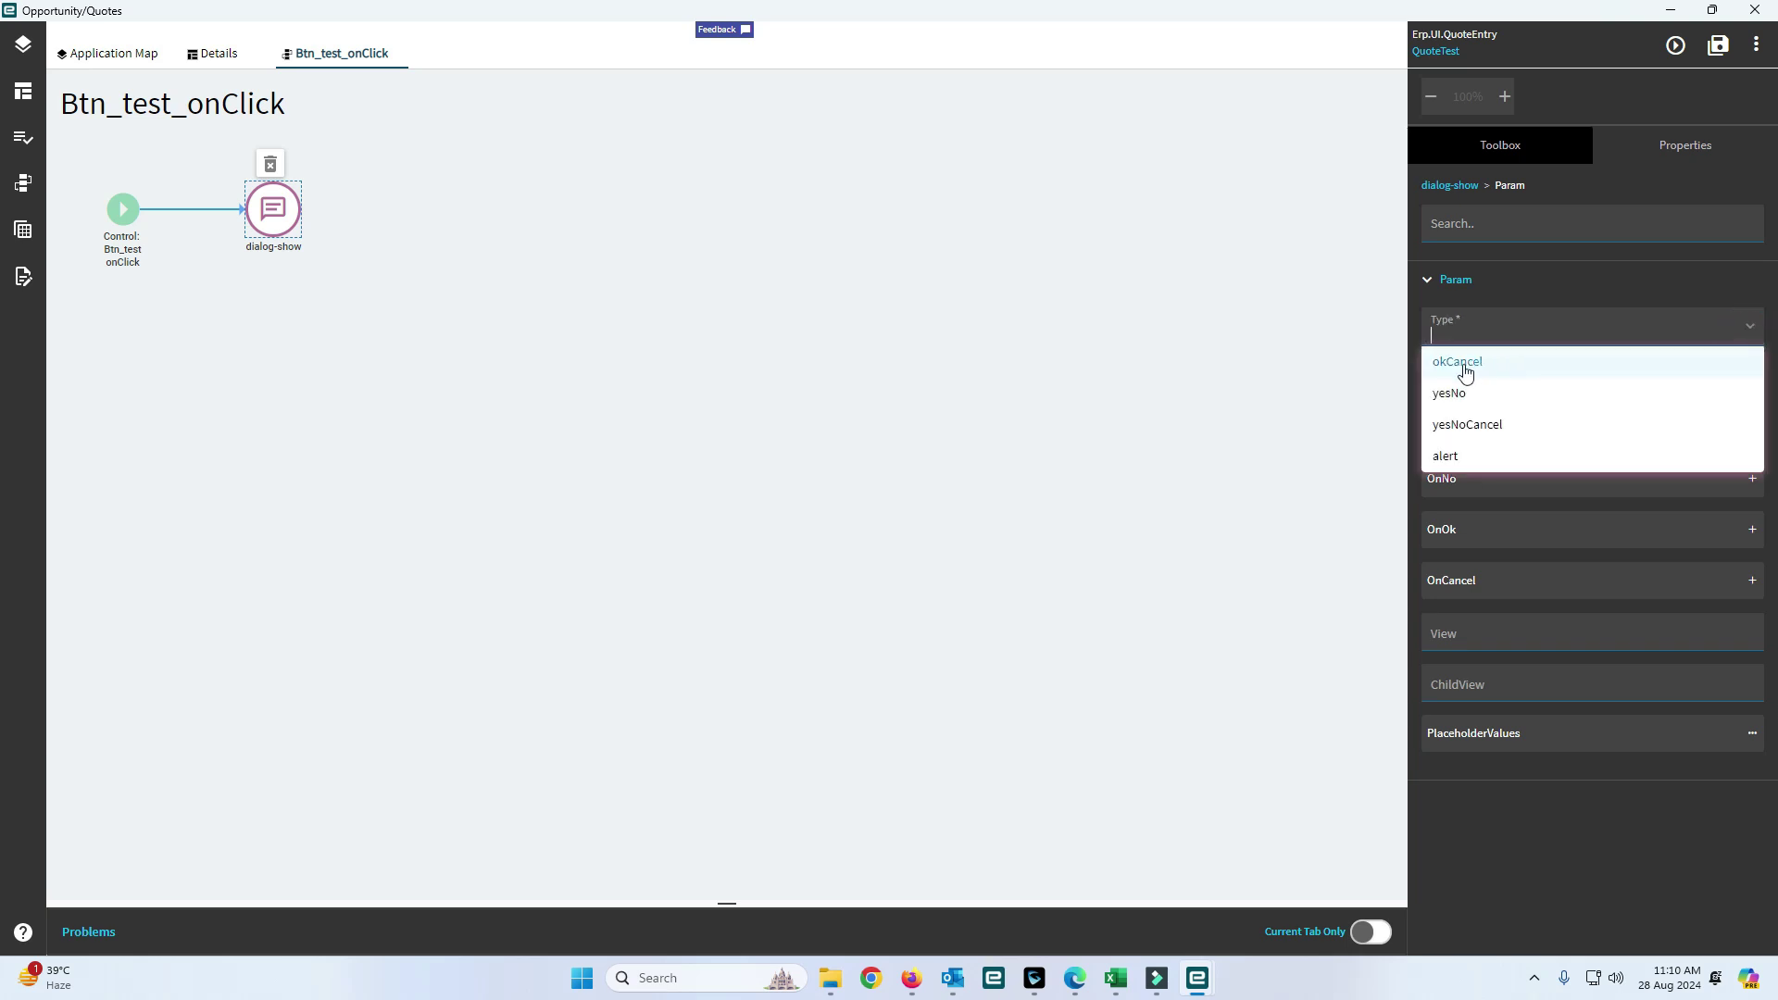
left_click(1456, 461)
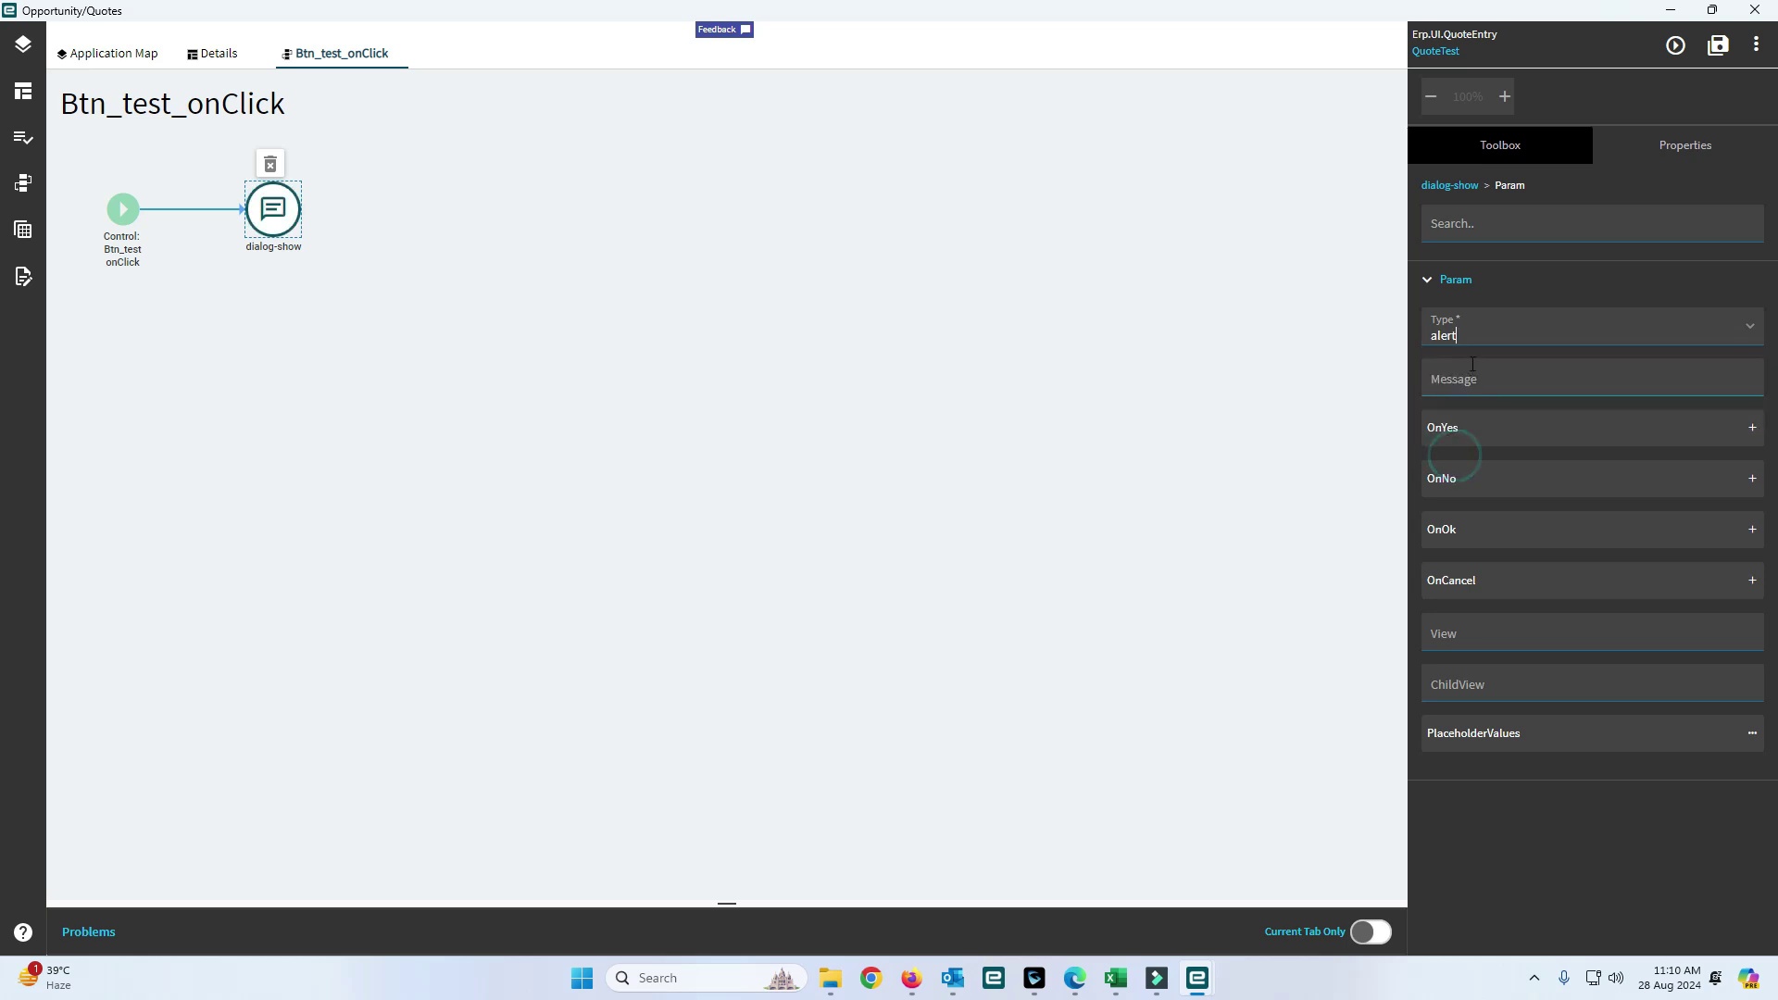
left_click(1477, 386)
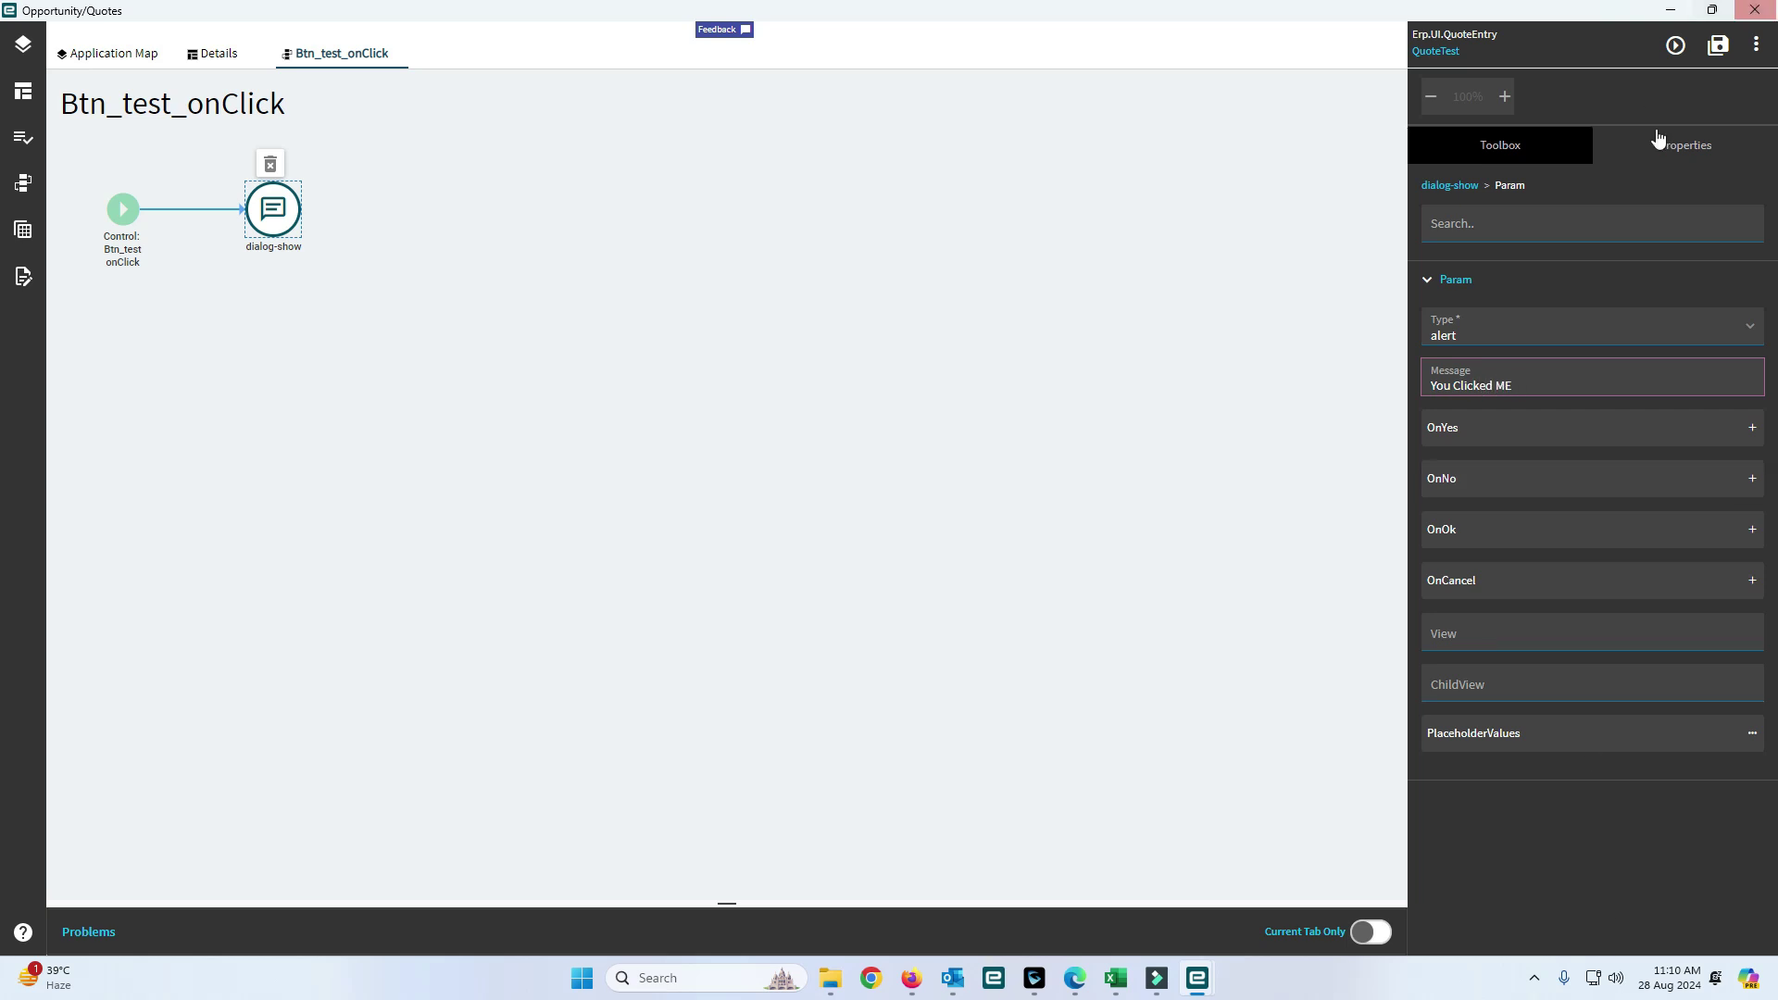
left_click(1719, 46)
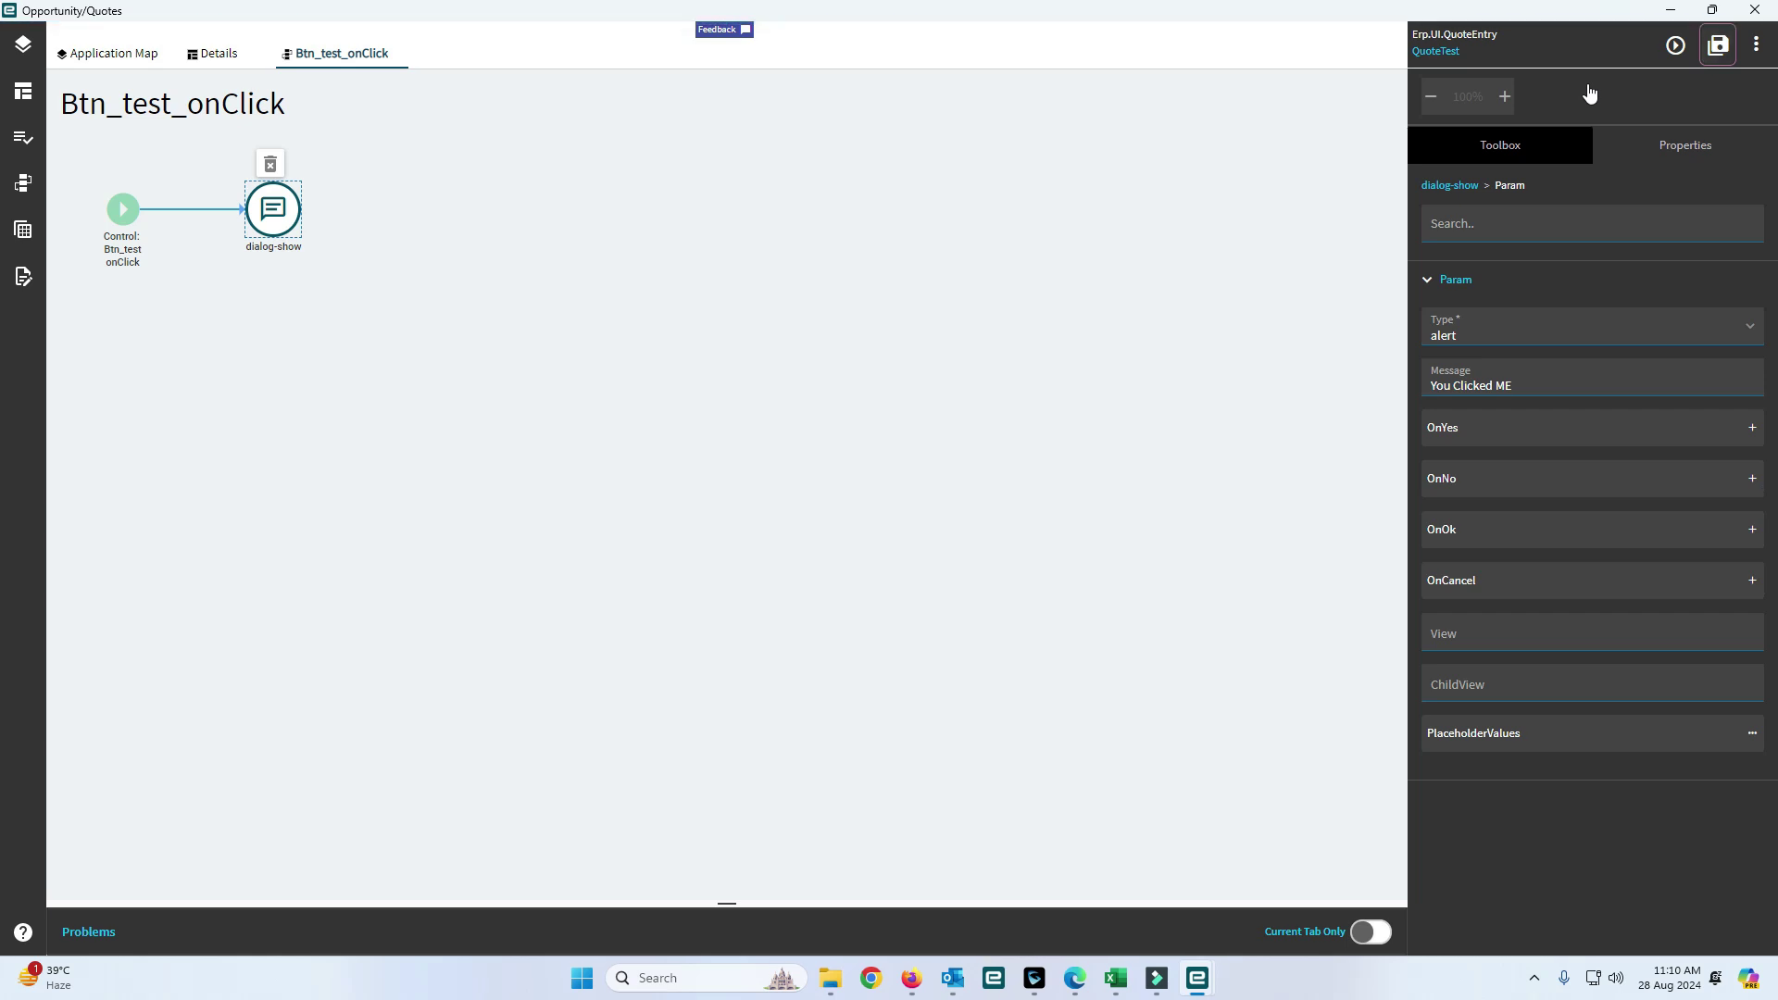
- Preview the page and click Click Me to trigger the 'You Clicked ME' alert
left_click(1676, 45)
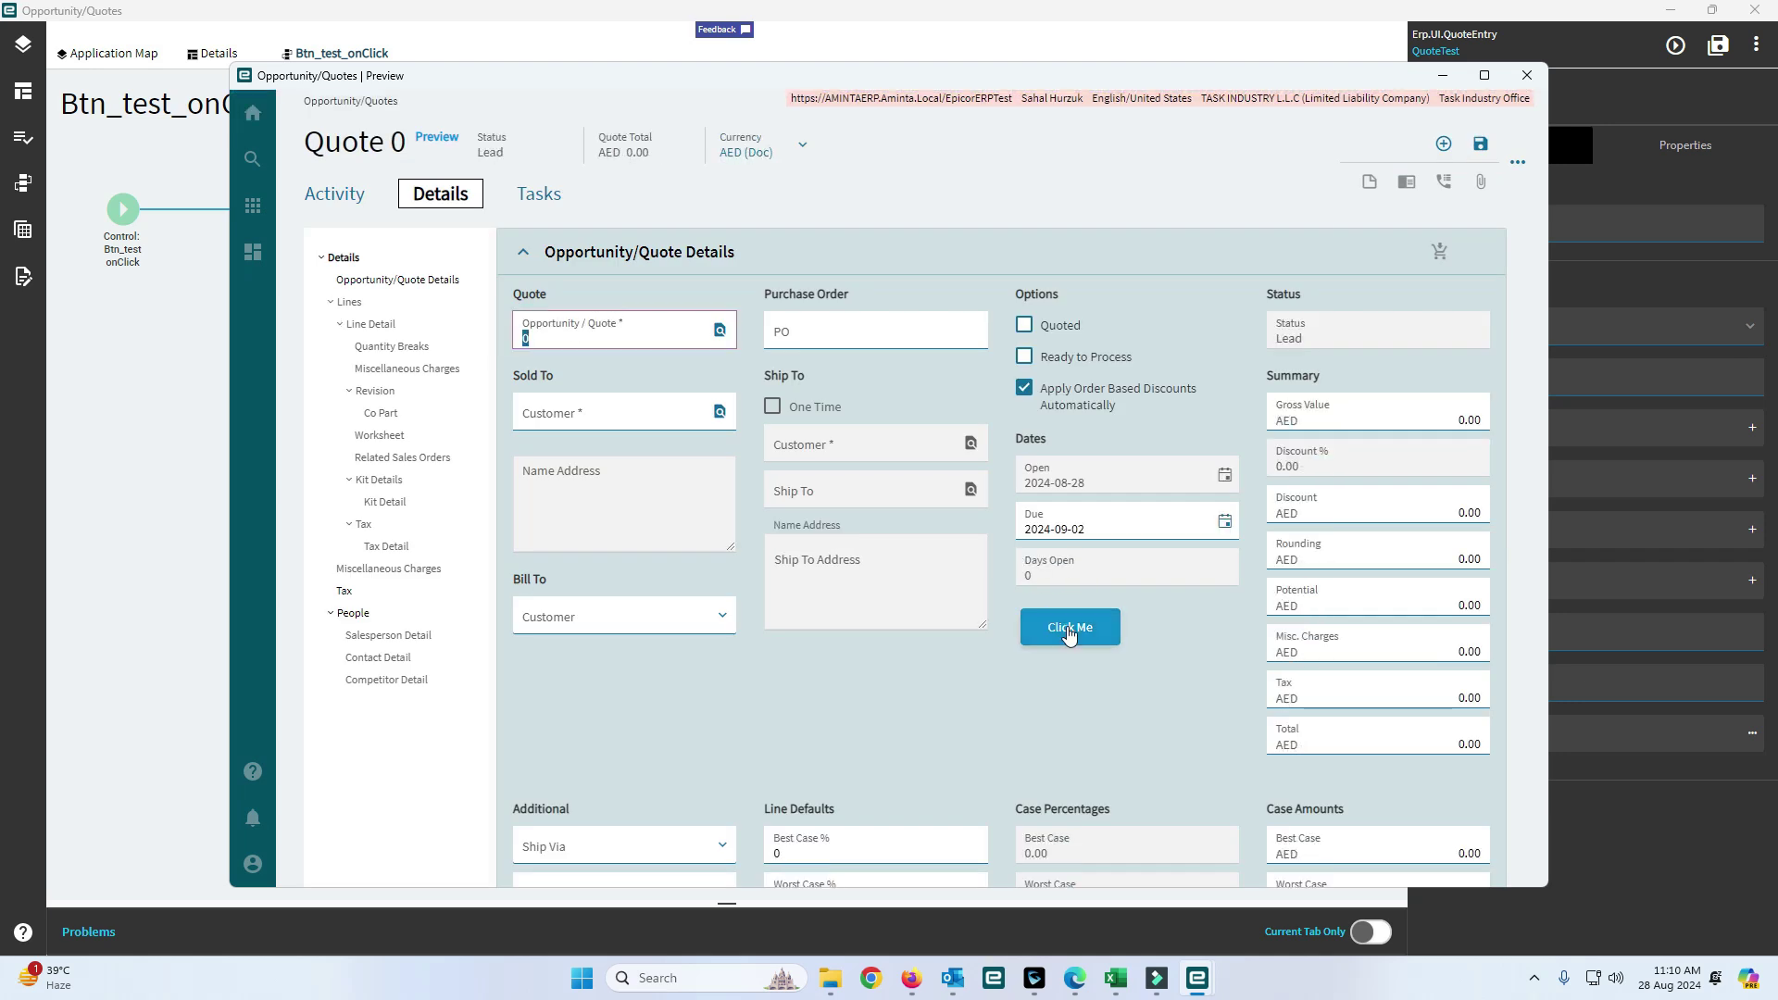
left_click(1067, 629)
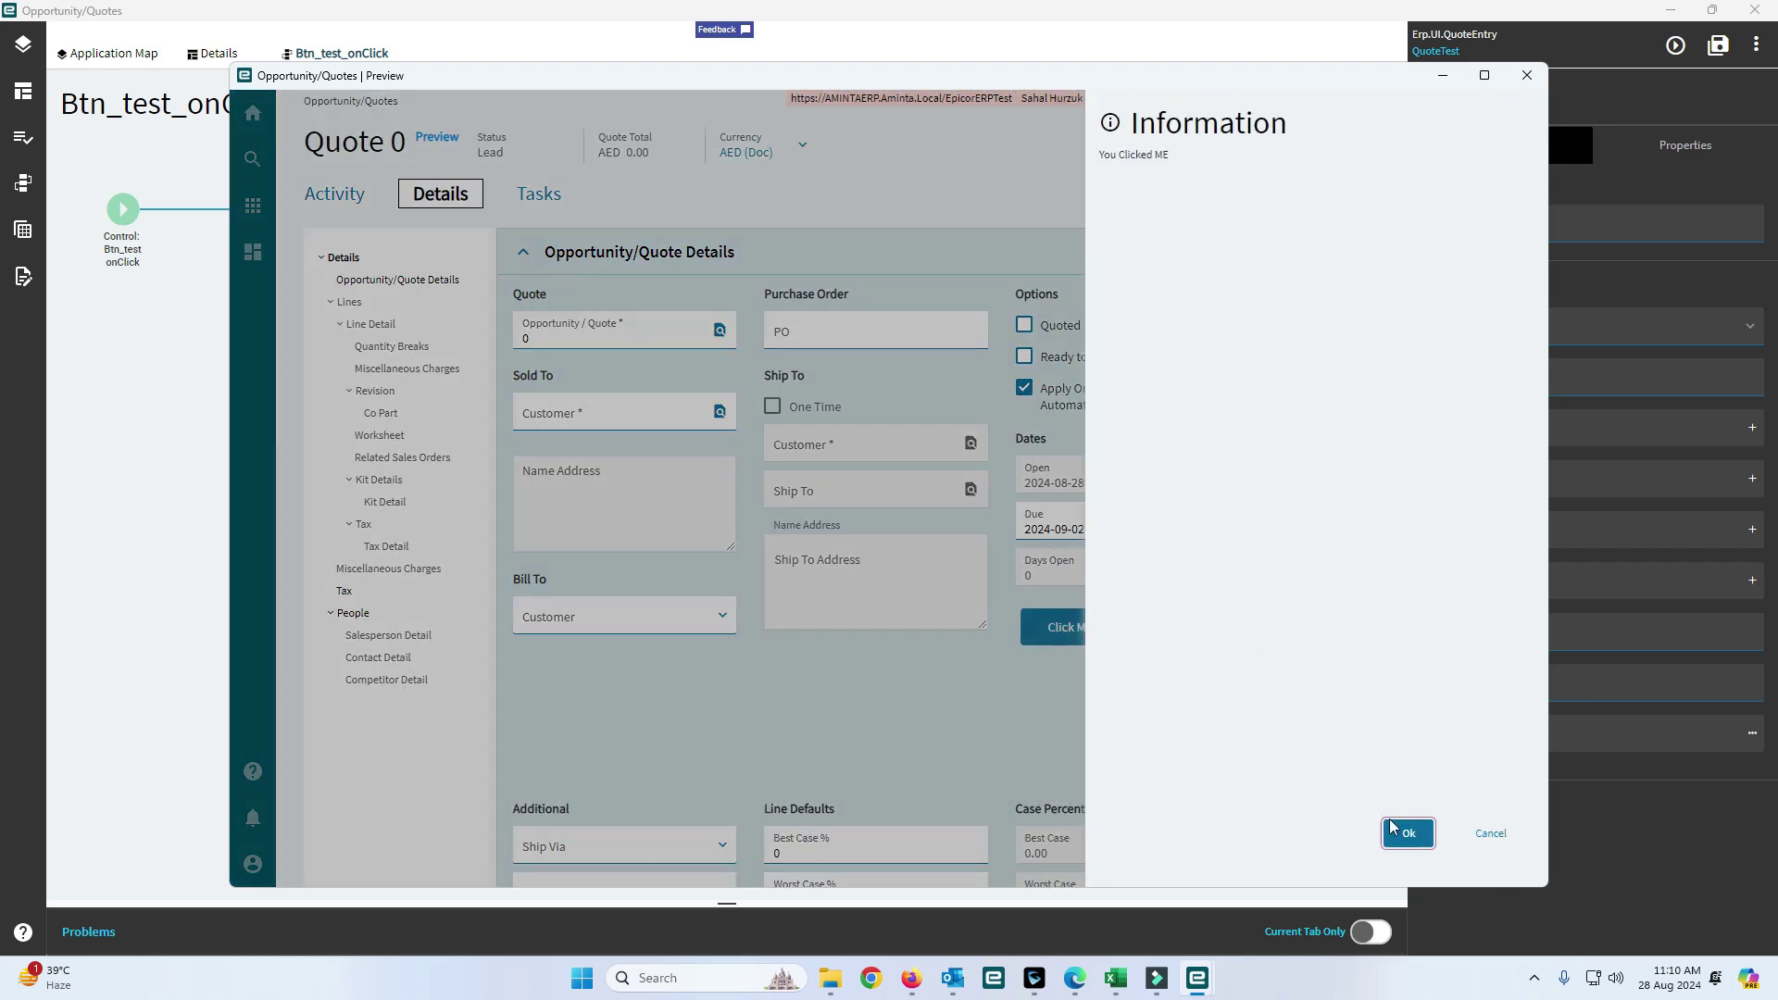